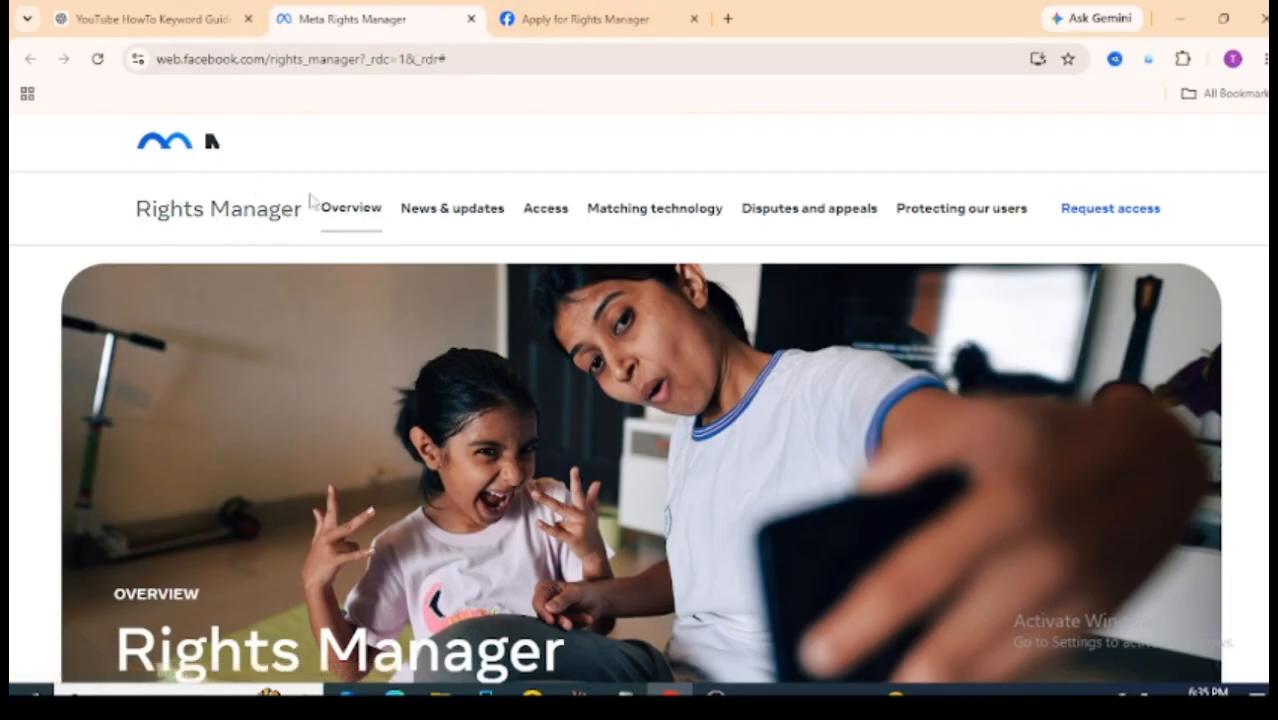
Search Google for "facebook right manager" in a new browser tab.
left_click(728, 19)
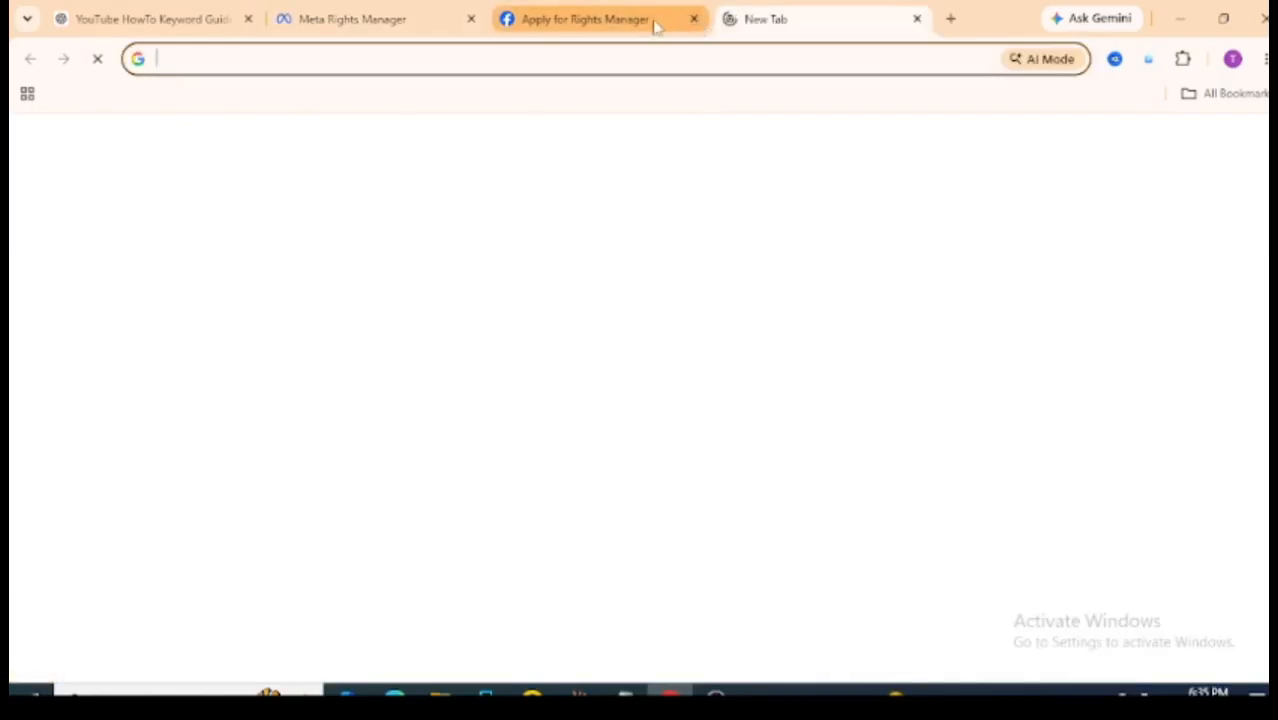
left_click(610, 60)
type("fac")
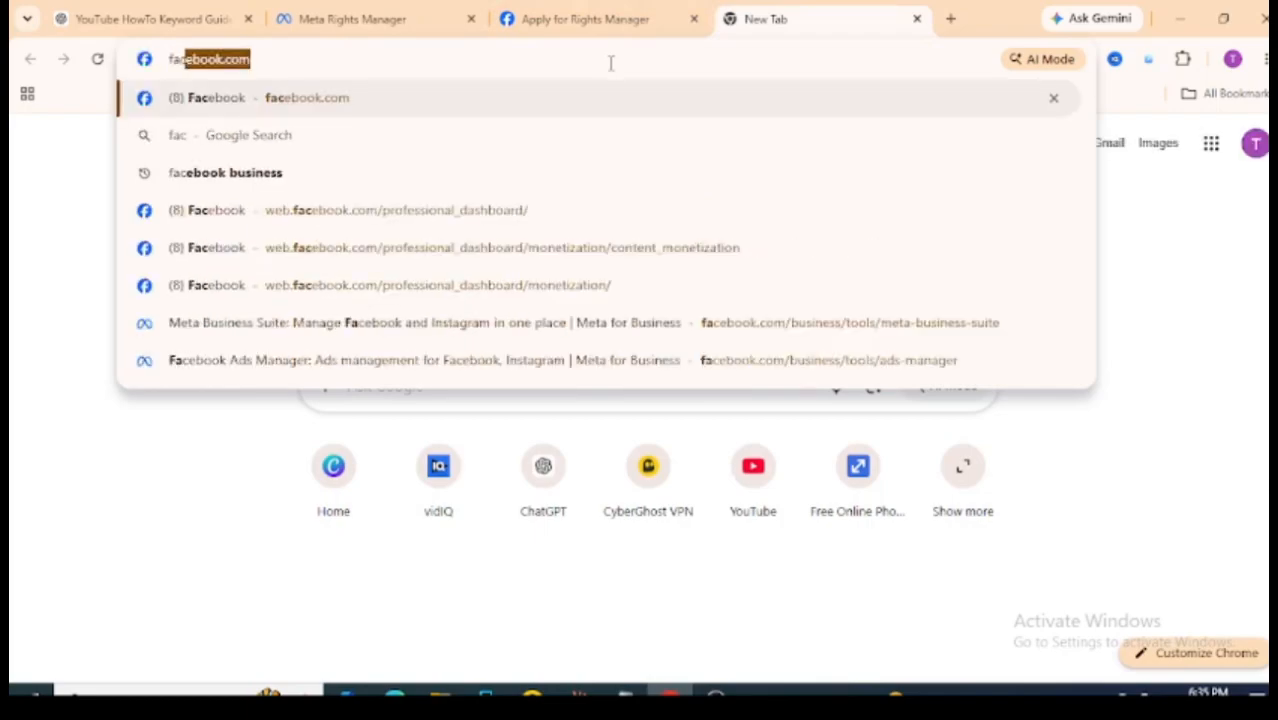
type("ebook right")
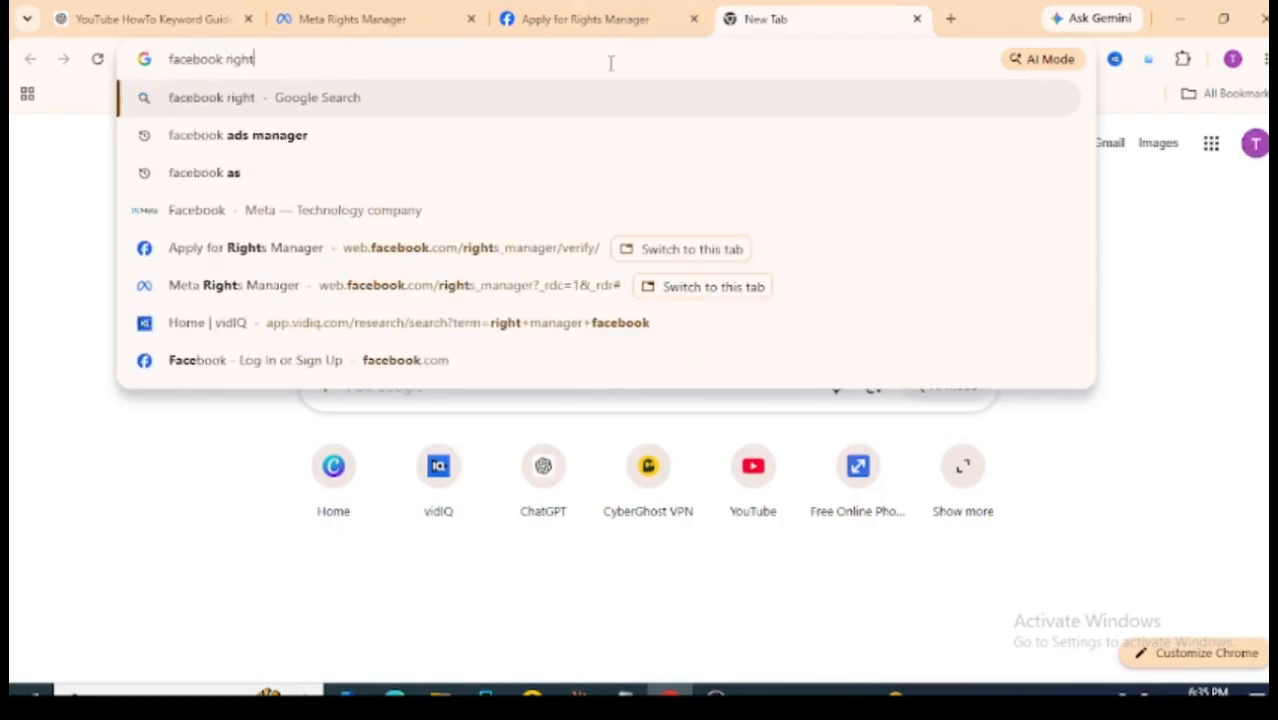
type(" mnager")
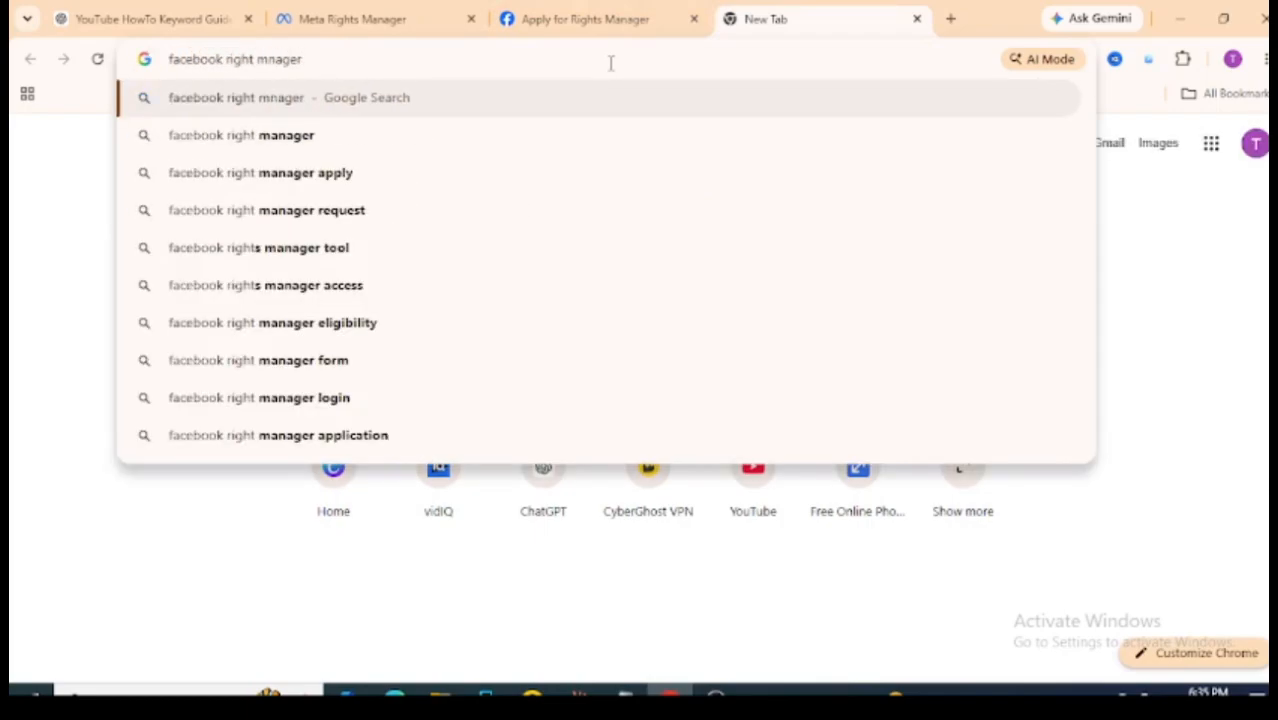
key("Return")
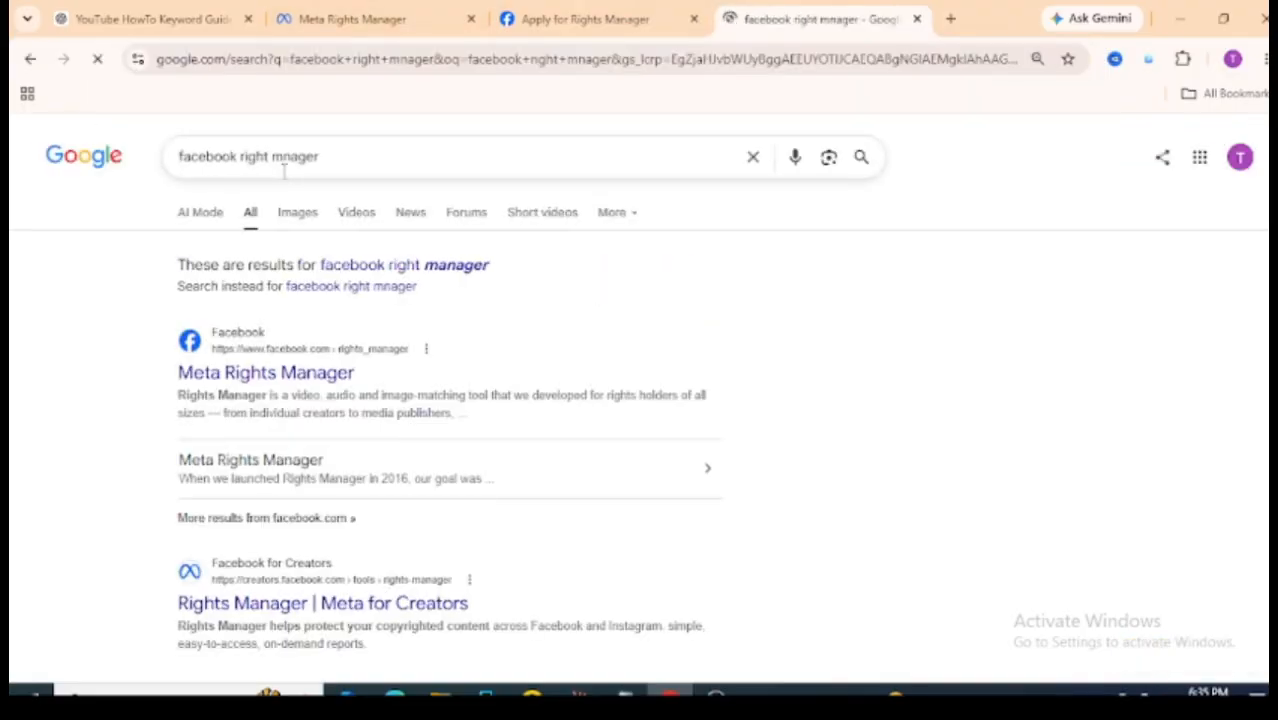
left_click(284, 160)
type("a")
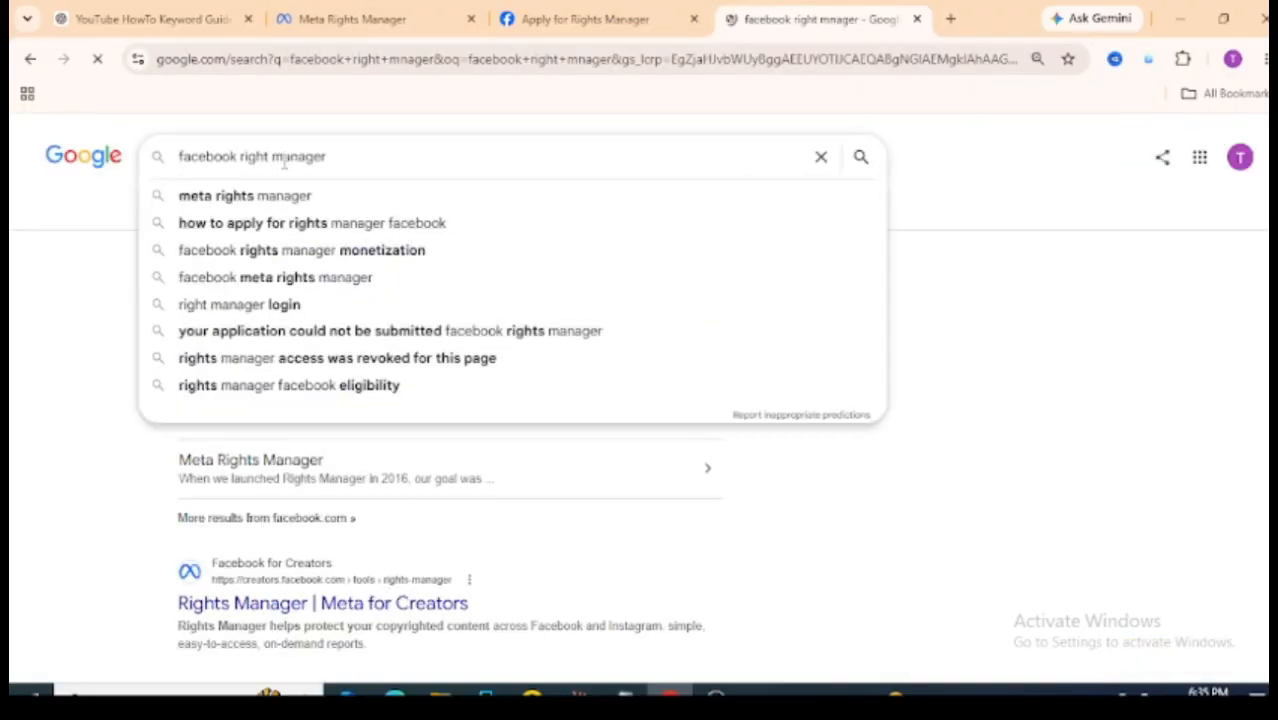
key("Return")
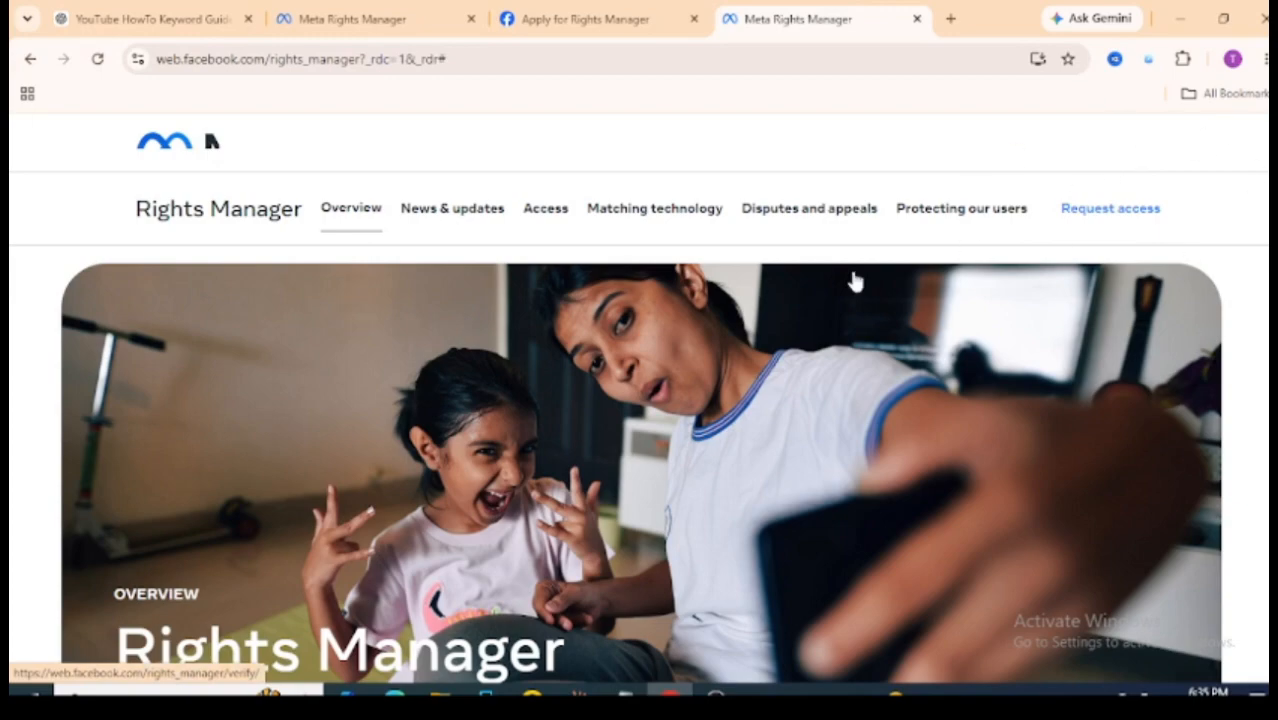
Open the access request application from the Meta Rights Manager overview page.
left_click(1118, 212)
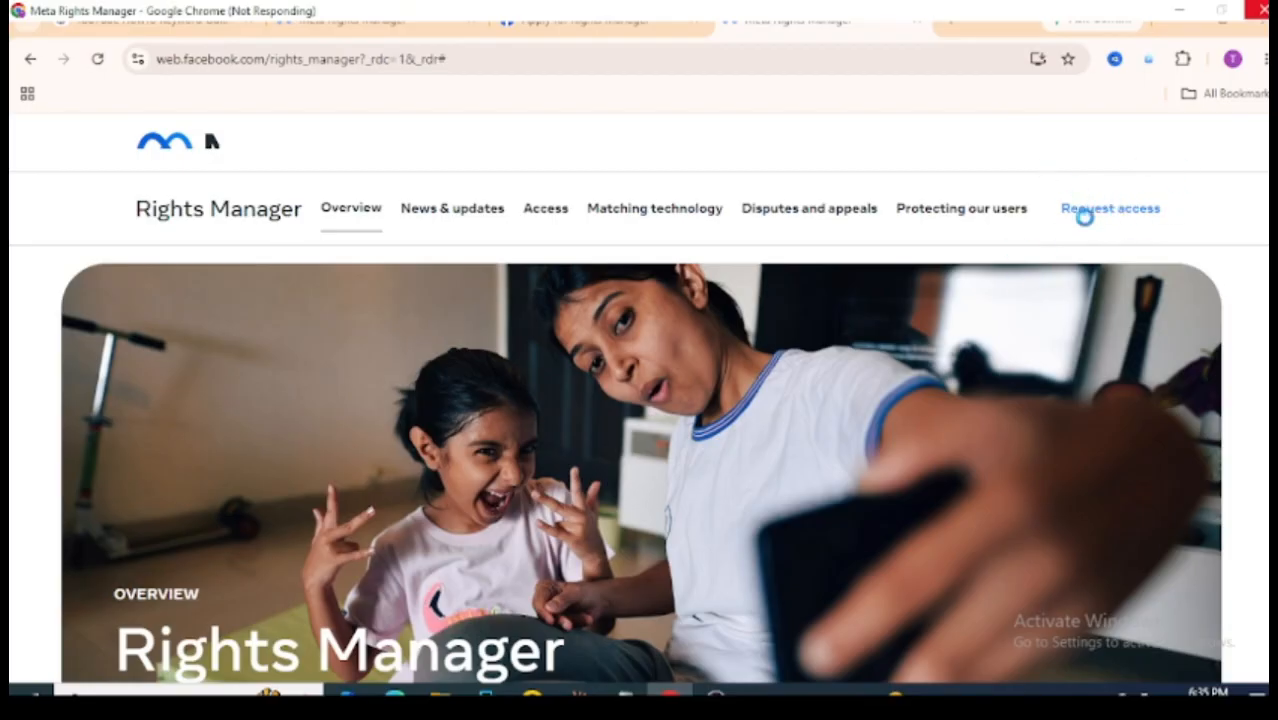
left_click(1084, 207)
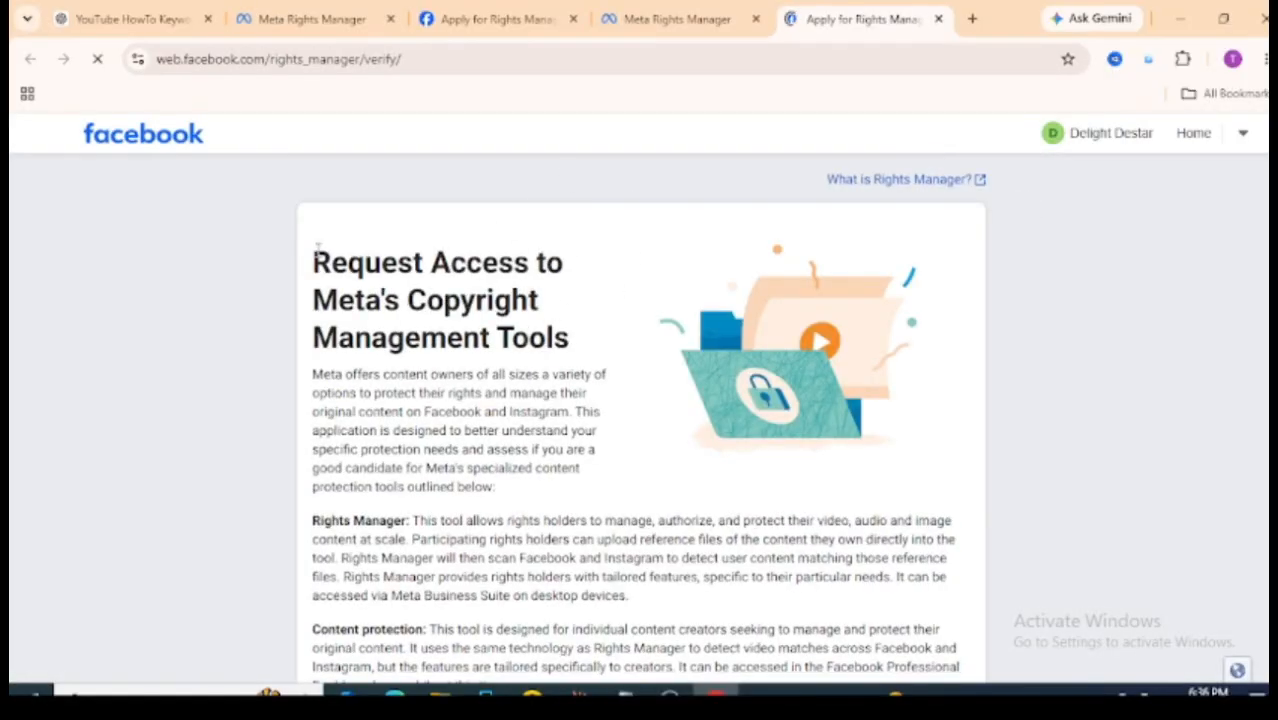
Examine the application's introduction, including the Rights Manager and Content protection tool descriptions.
left_click_drag(316, 250, 652, 358)
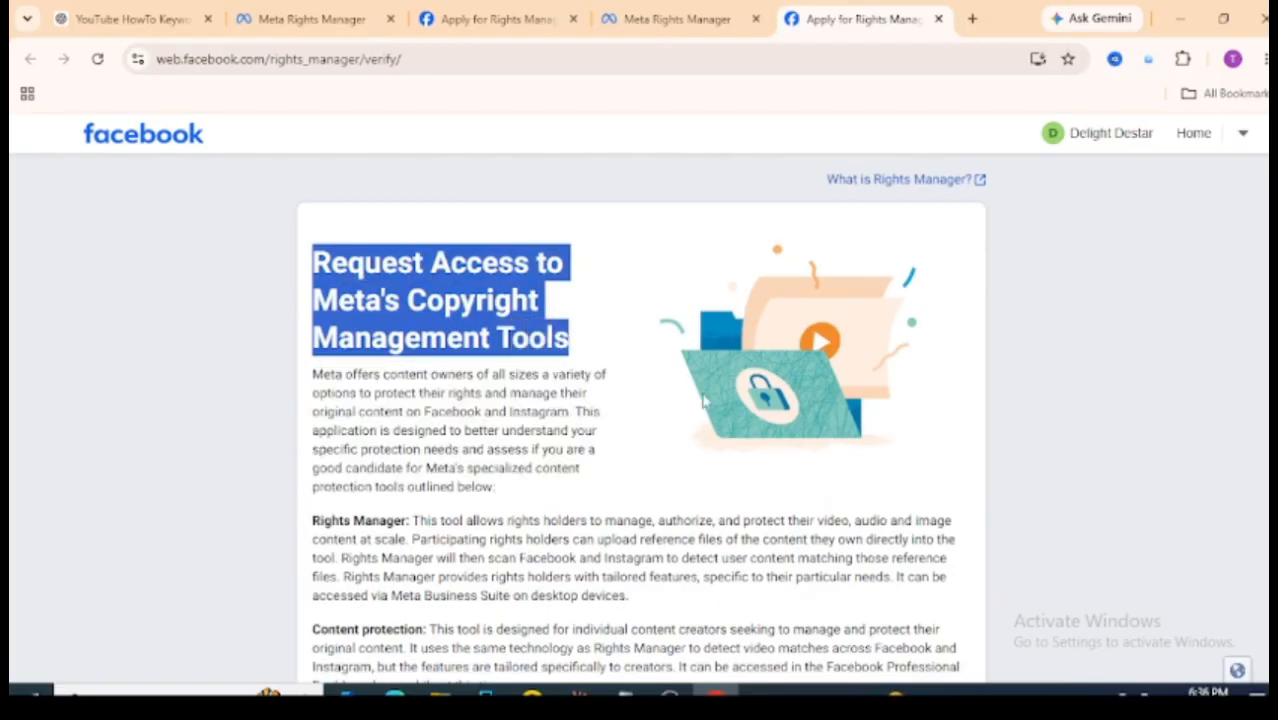
scroll(640, 420, "down", 3)
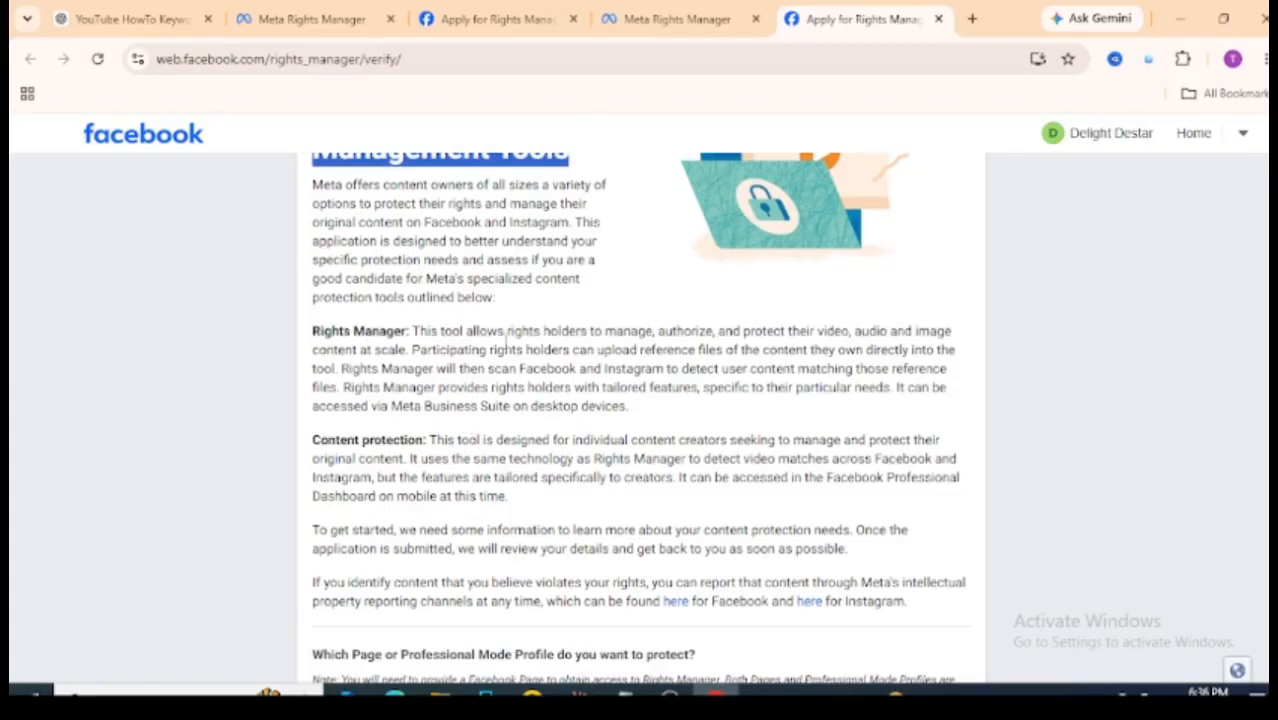
left_click_drag(415, 330, 649, 418)
left_click(350, 362)
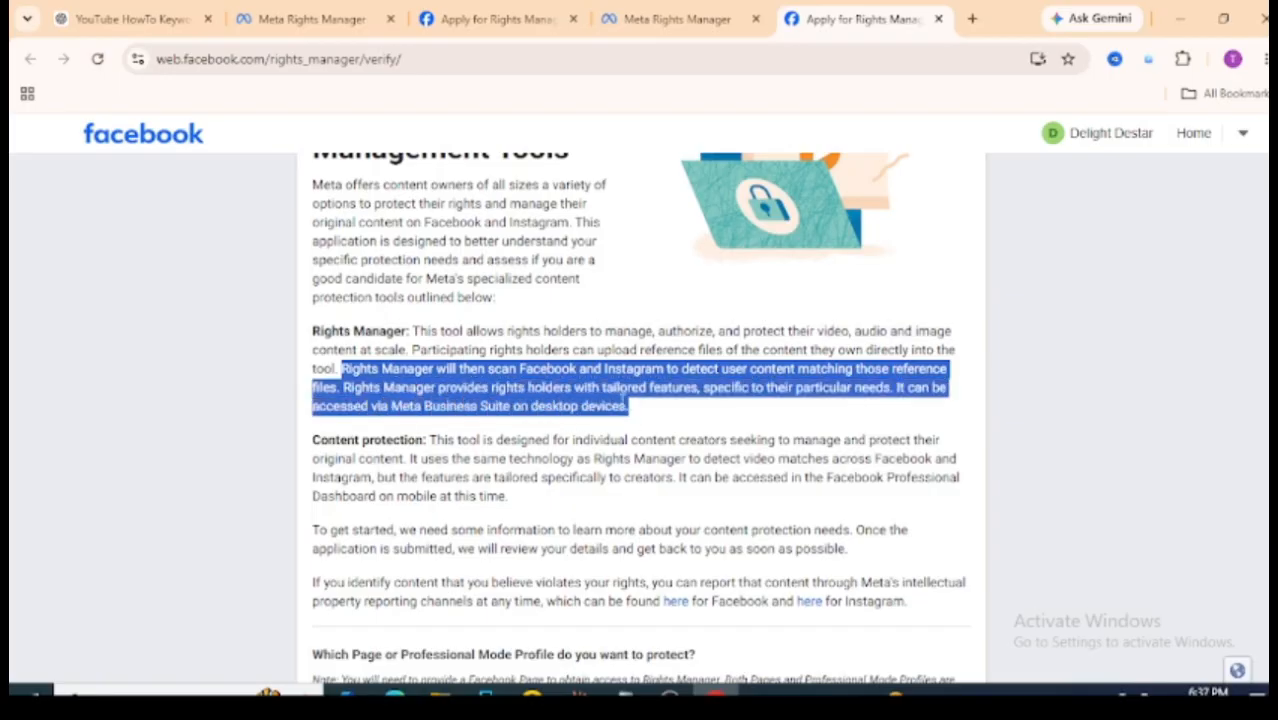
left_click(533, 396)
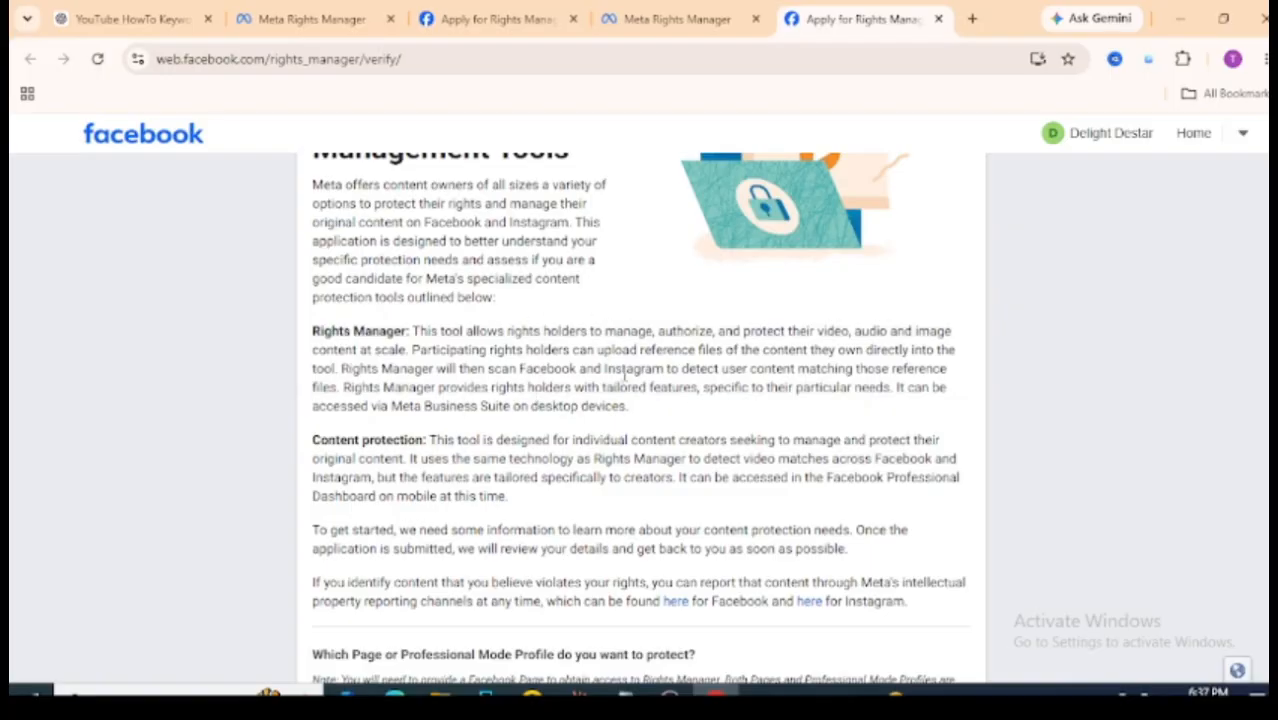
left_click_drag(431, 439, 403, 460)
left_click(484, 442)
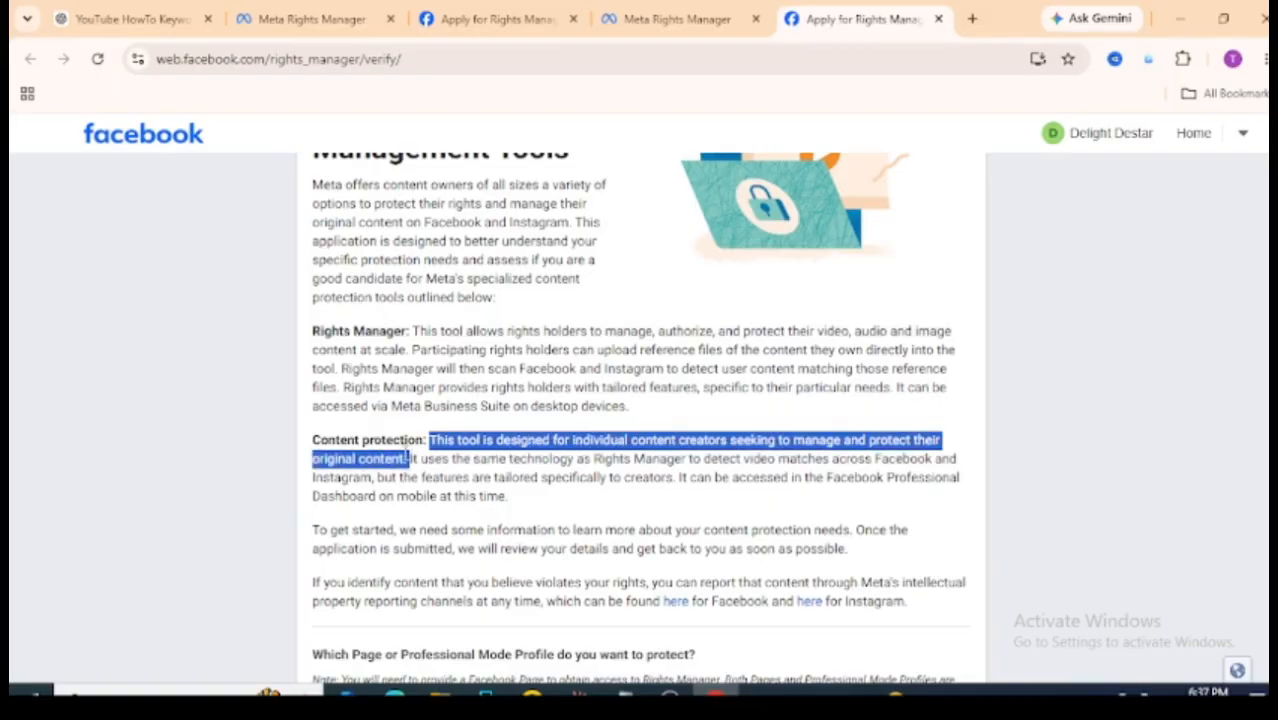
left_click(408, 459)
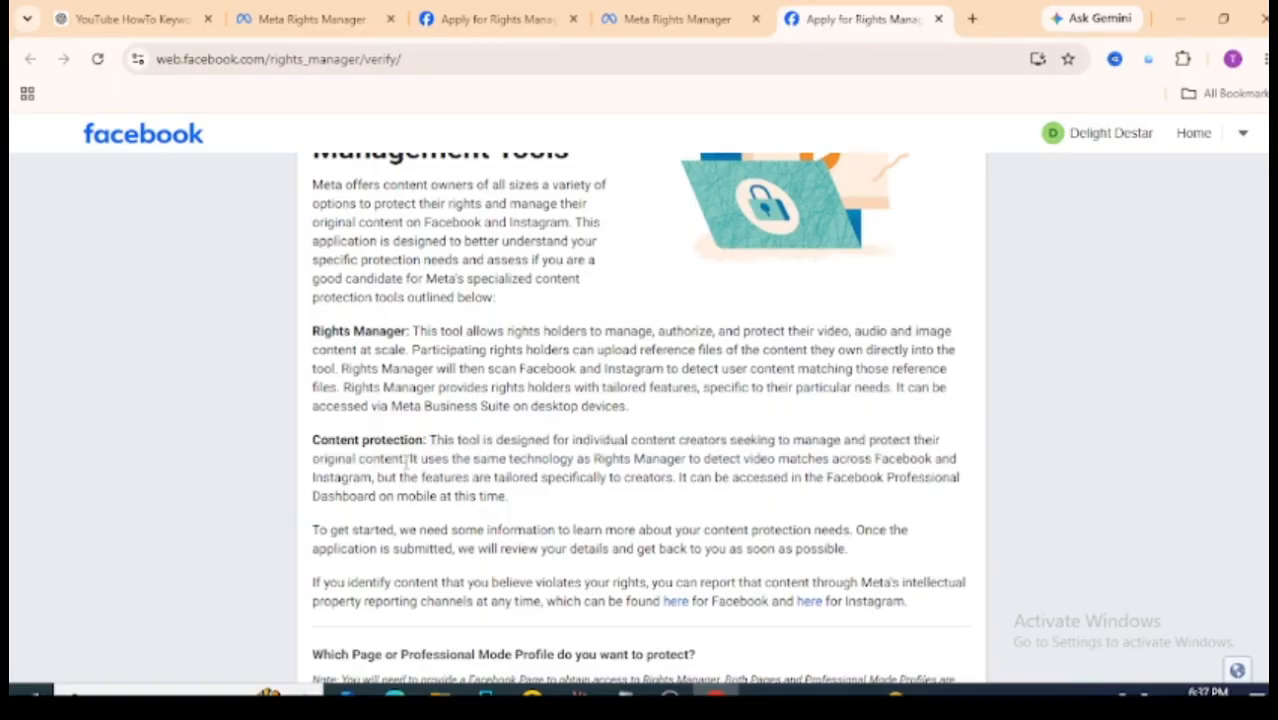
left_click_drag(408, 459, 520, 506)
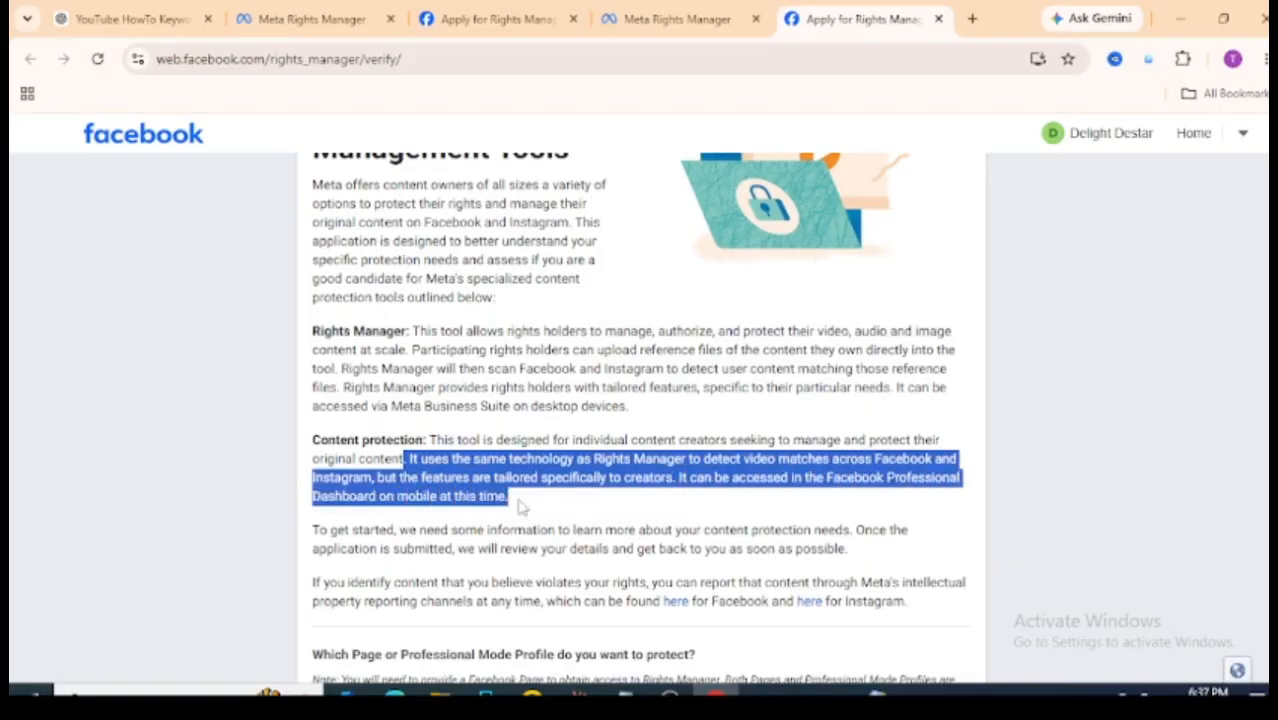
left_click(535, 513)
scroll(640, 418, "down", 5)
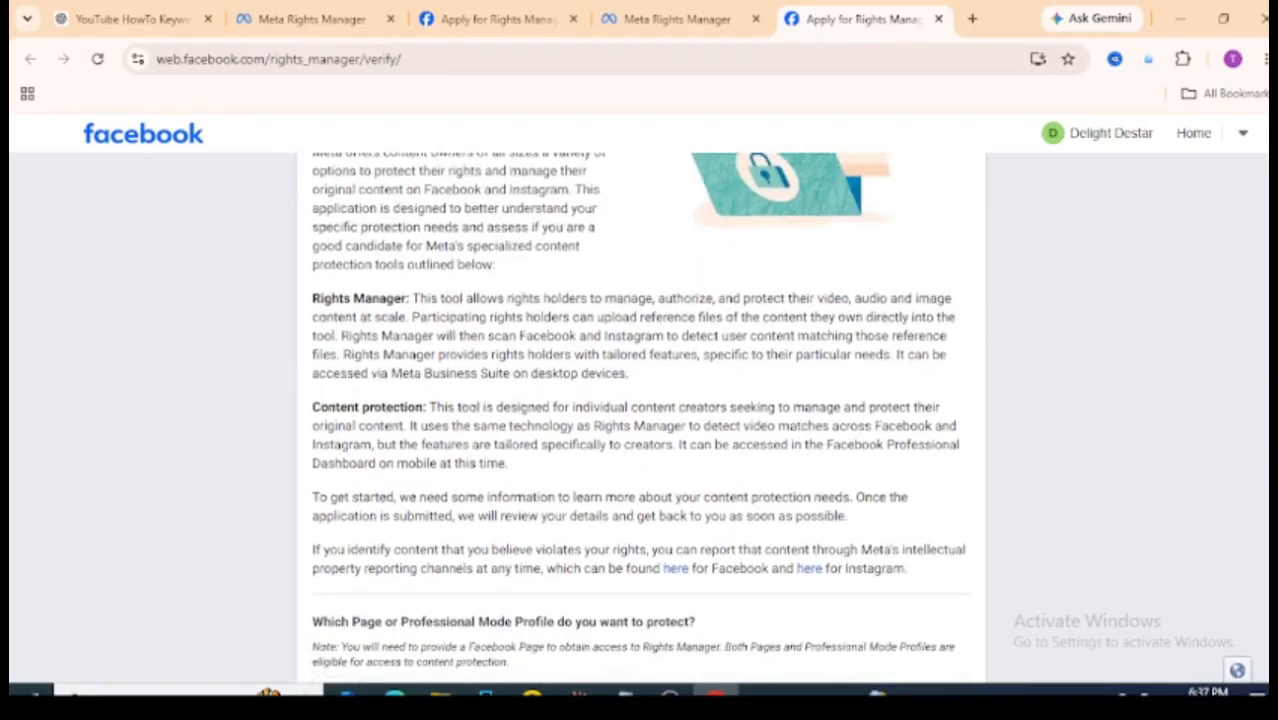
scroll(540, 342, "up", 4)
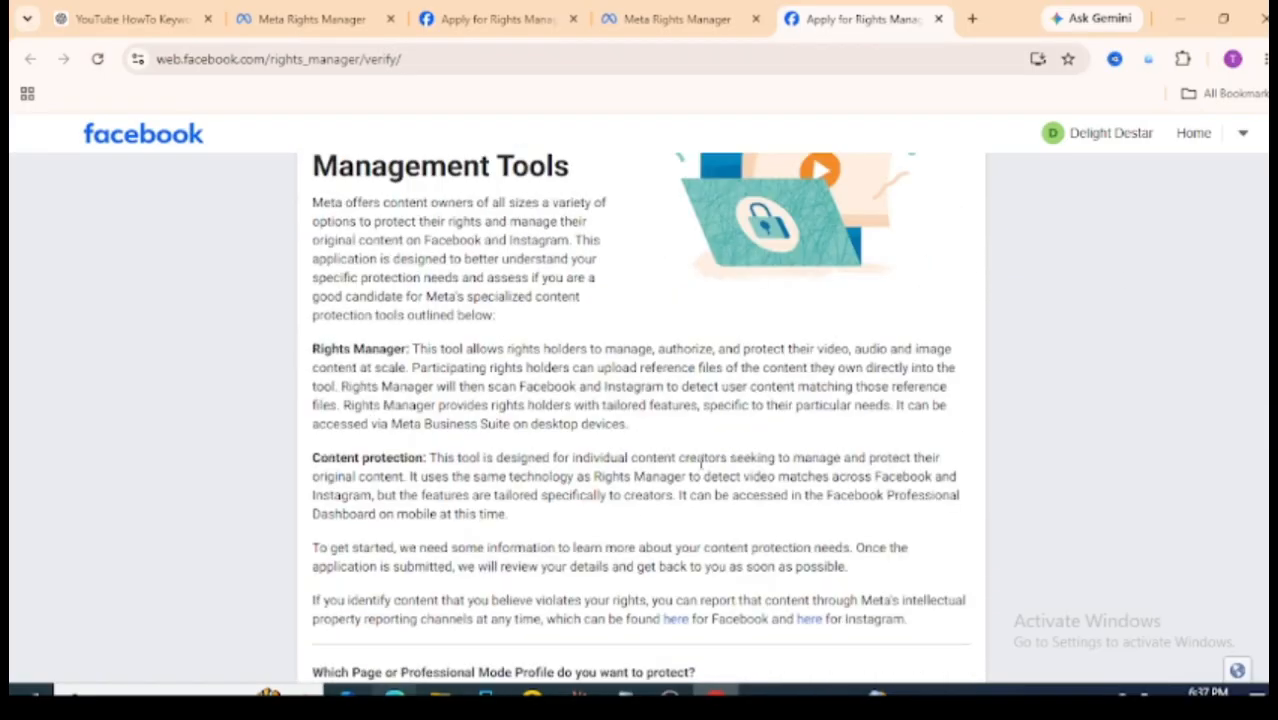
right_click(487, 345)
left_click(401, 490)
left_click_drag(439, 441, 539, 512)
left_click(614, 465)
Select the Health/beauty Page as the one to protect in the application.
scroll(619, 314, "down", 5)
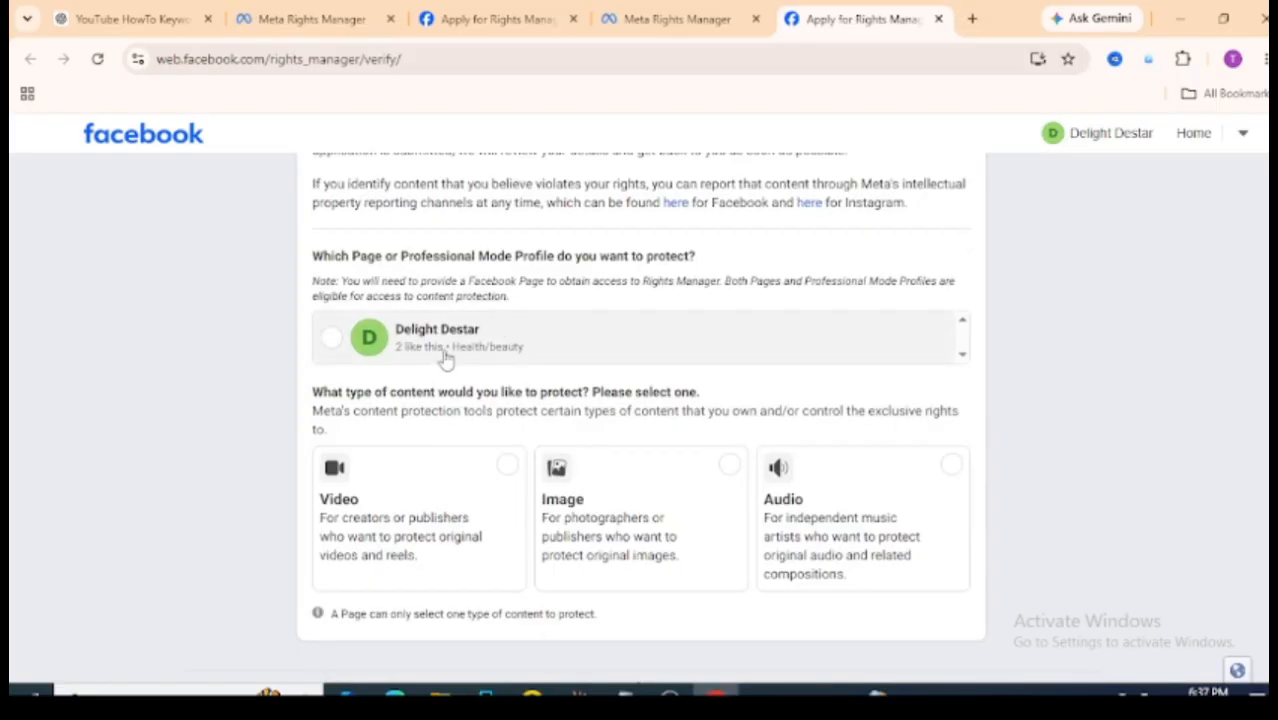
left_click(329, 339)
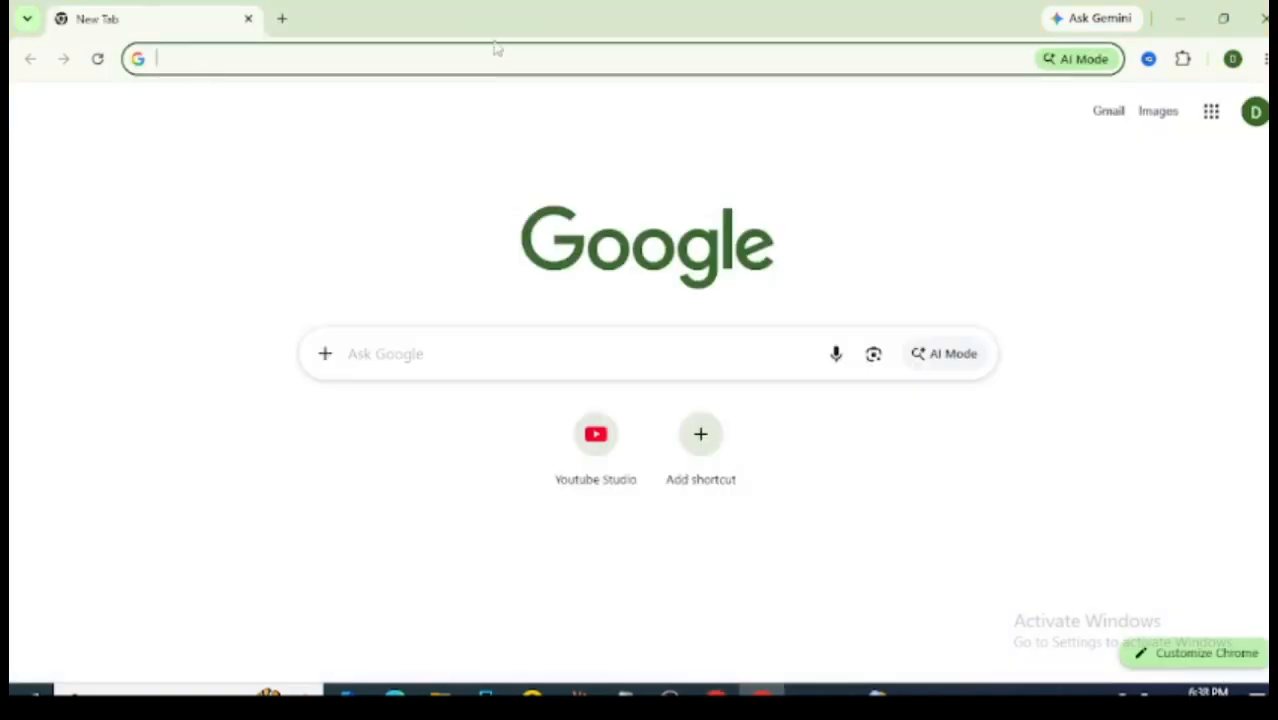
Switch to the other Chrome profile's window and search Google for "facebook rights manager".
left_click(487, 56)
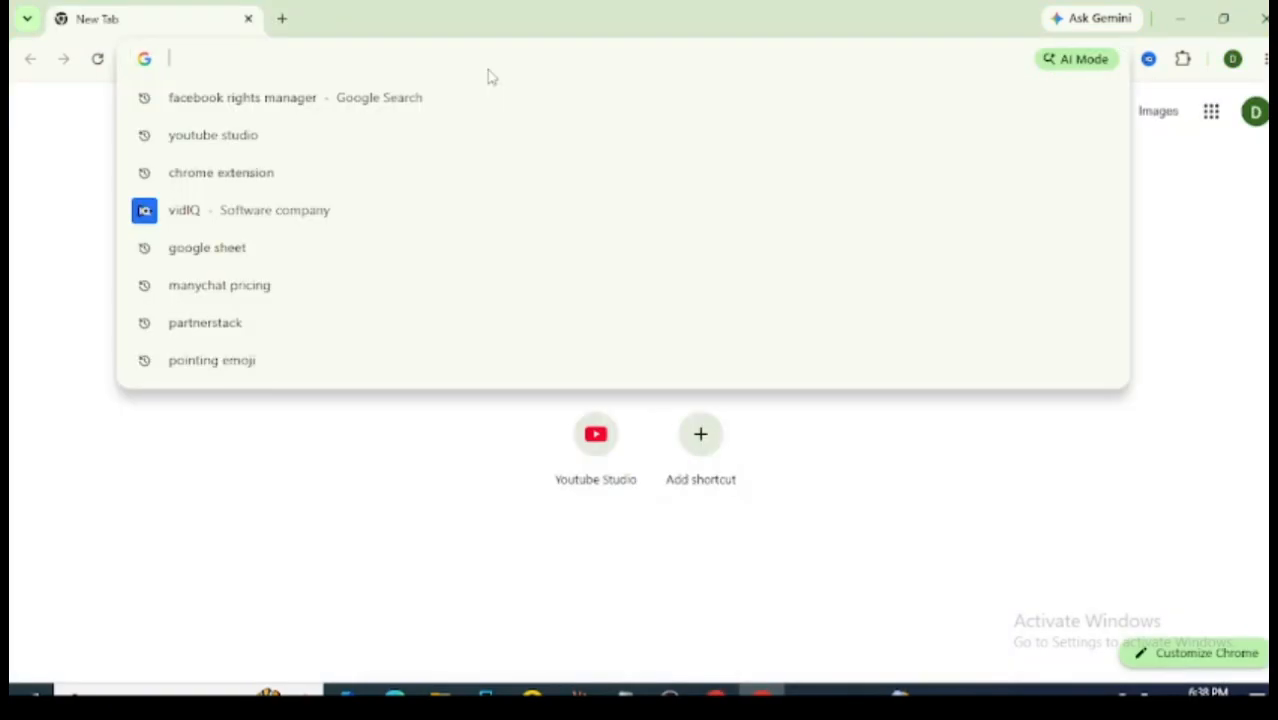
type("fa")
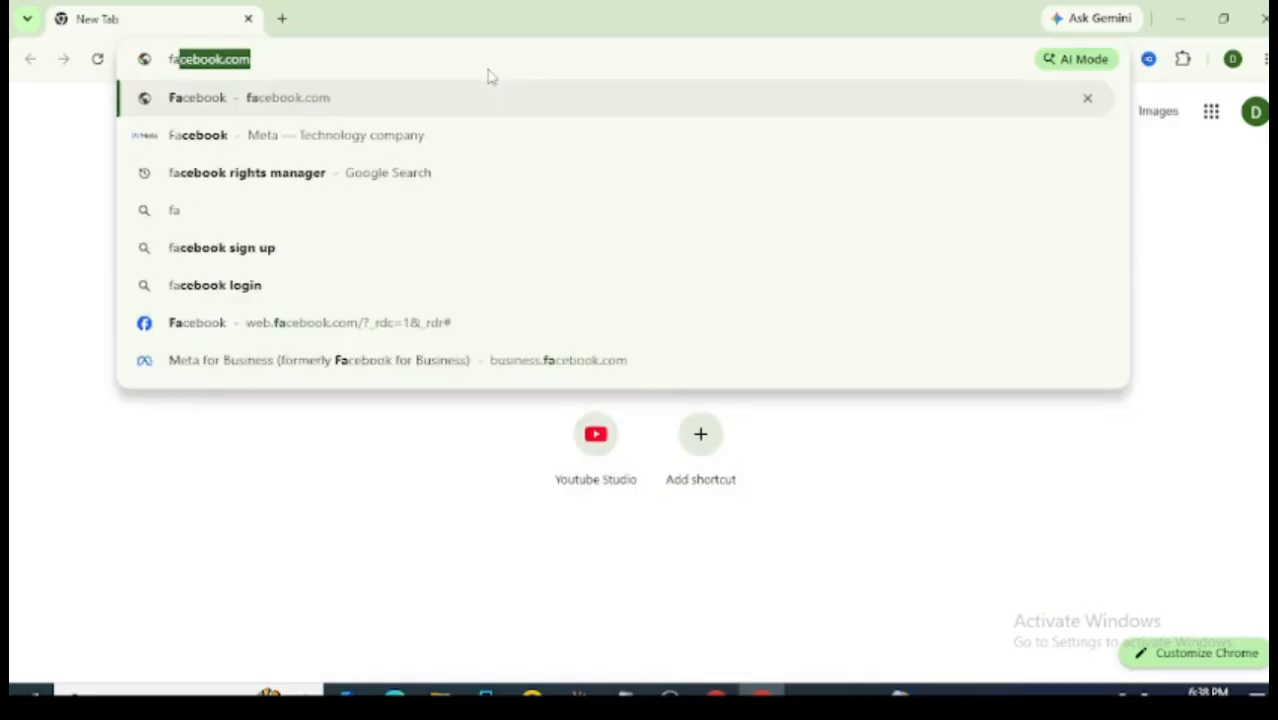
type("ceboo")
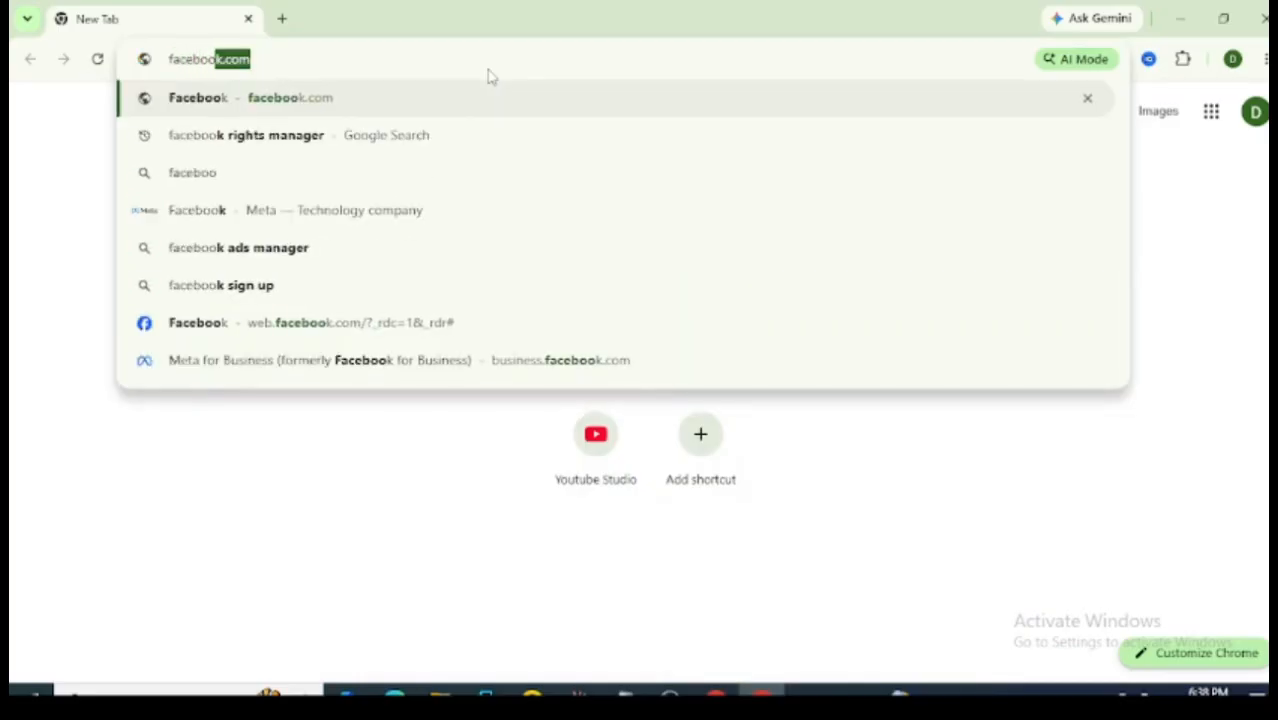
type("k rig")
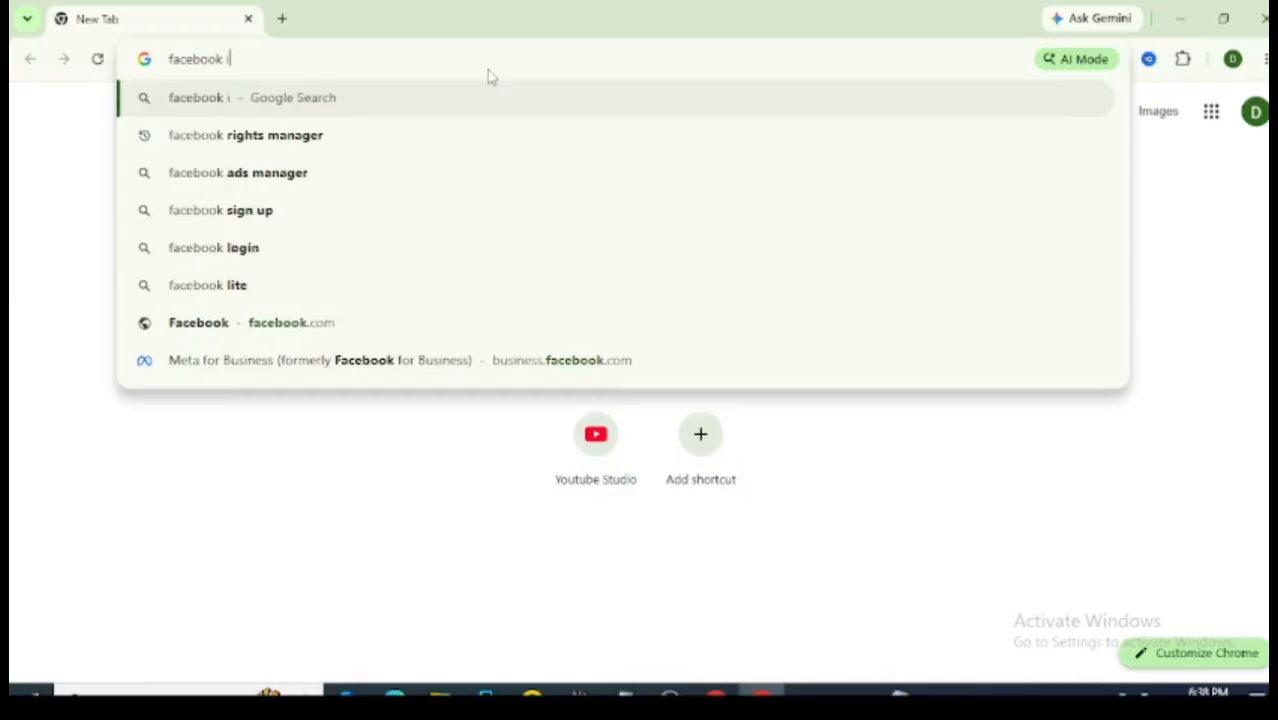
key("BackSpace")
key("BackSpace")
type("rights manage")
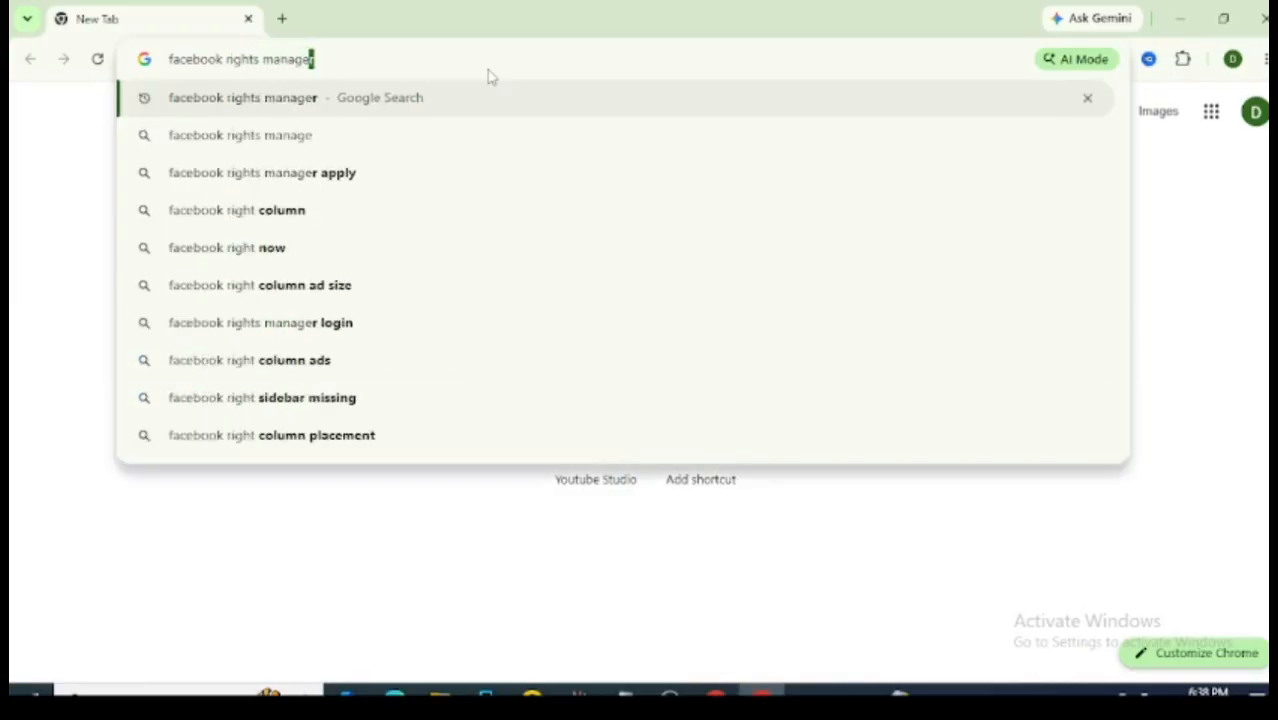
key("Return")
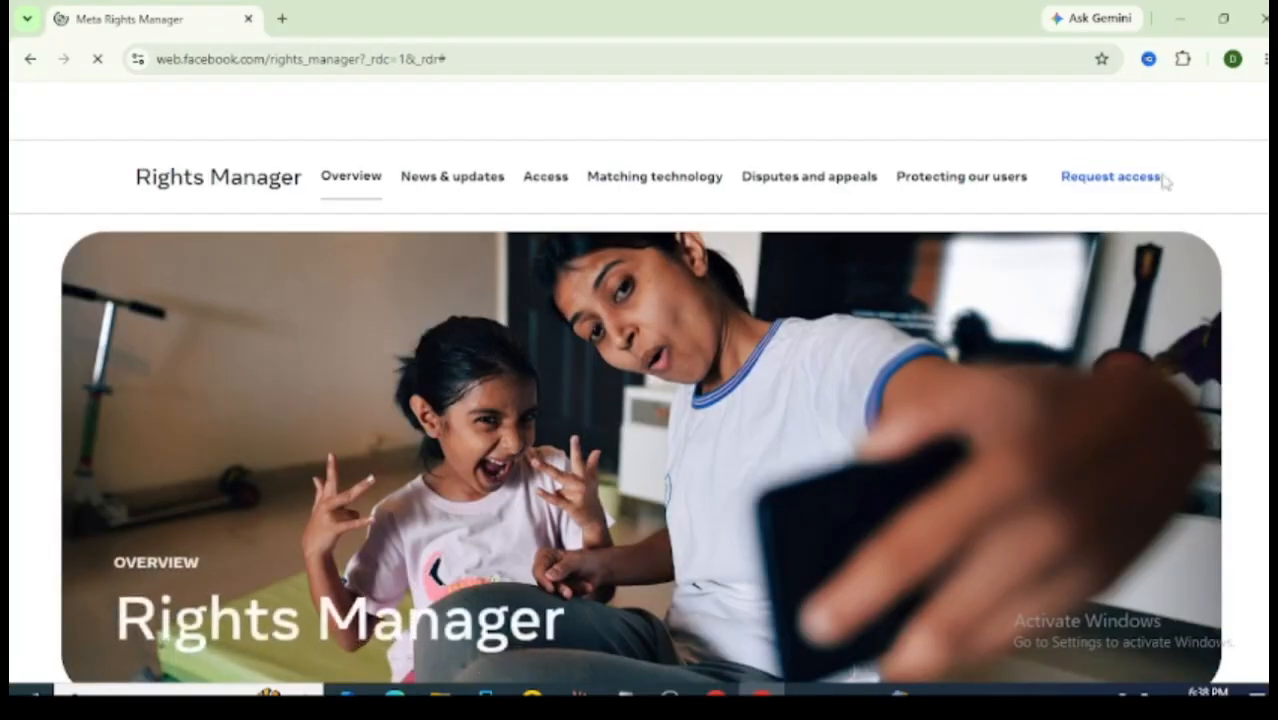
Follow the access request from the Rights Manager page to the Facebook login form and look at its password field.
left_click(1122, 184)
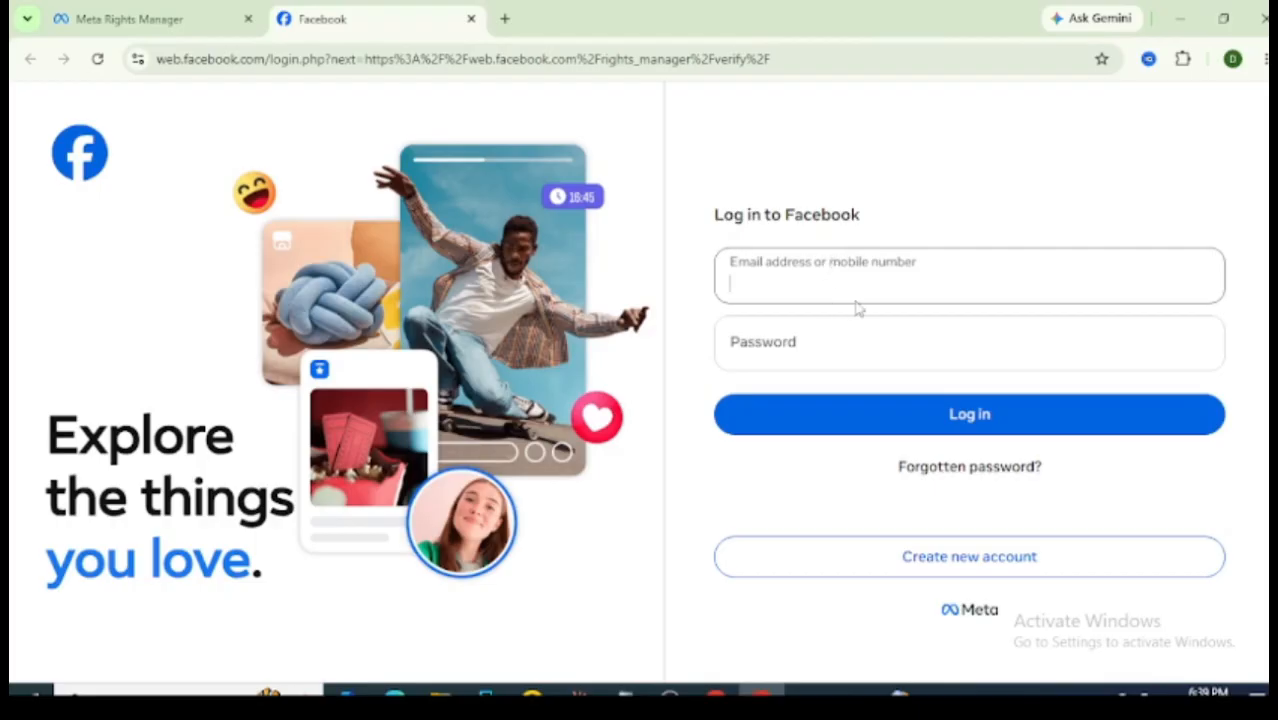
left_click(789, 366)
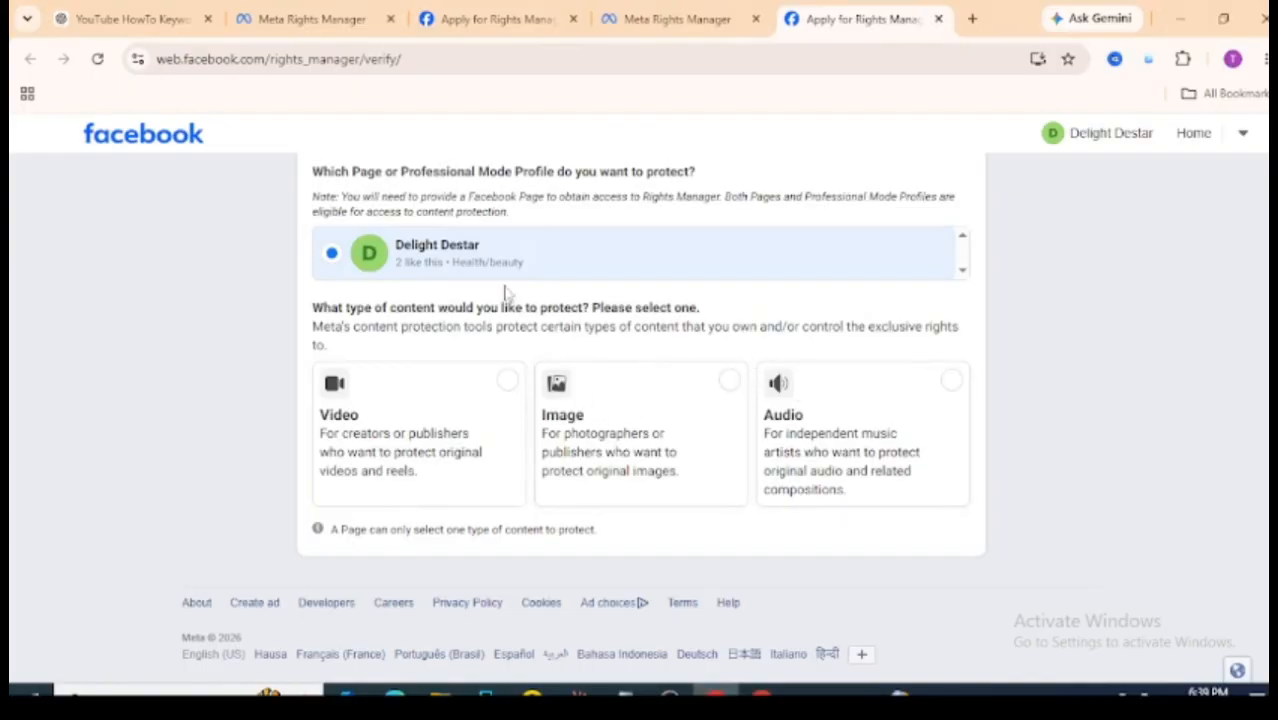
Return to the application in the first Chrome profile and choose Image as the type of content to protect.
left_click_drag(300, 310, 745, 320)
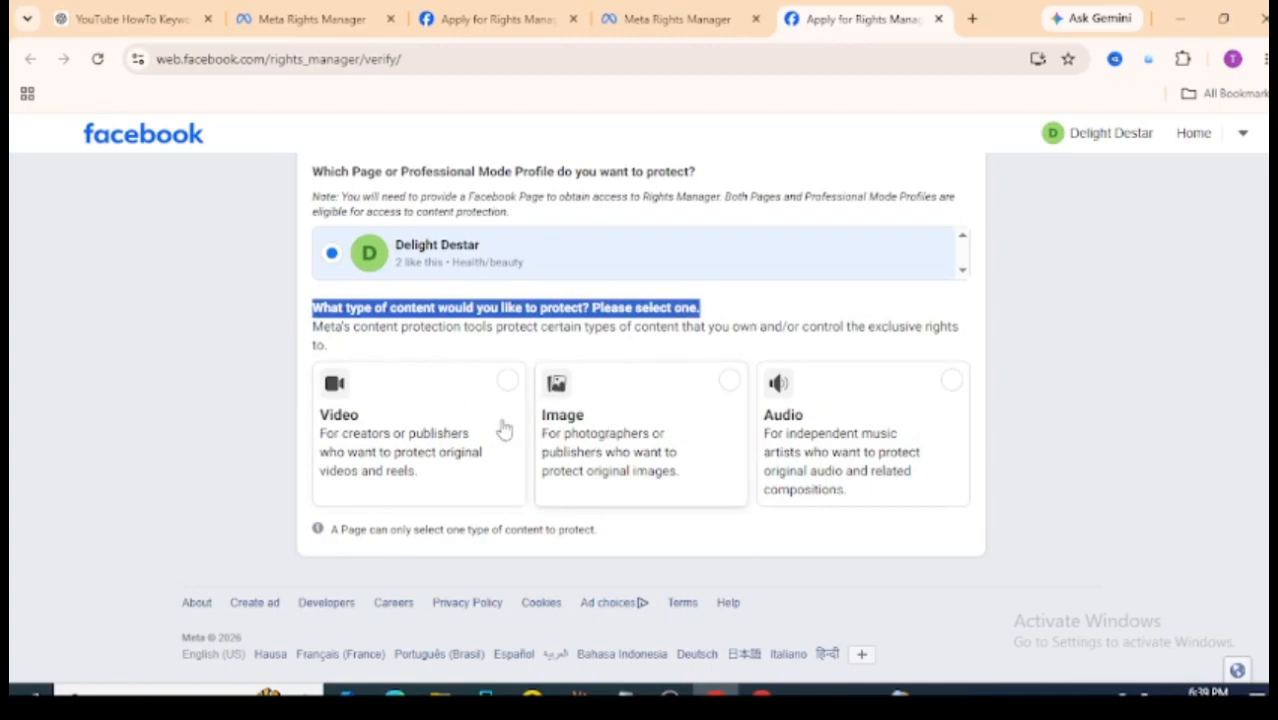
left_click(729, 381)
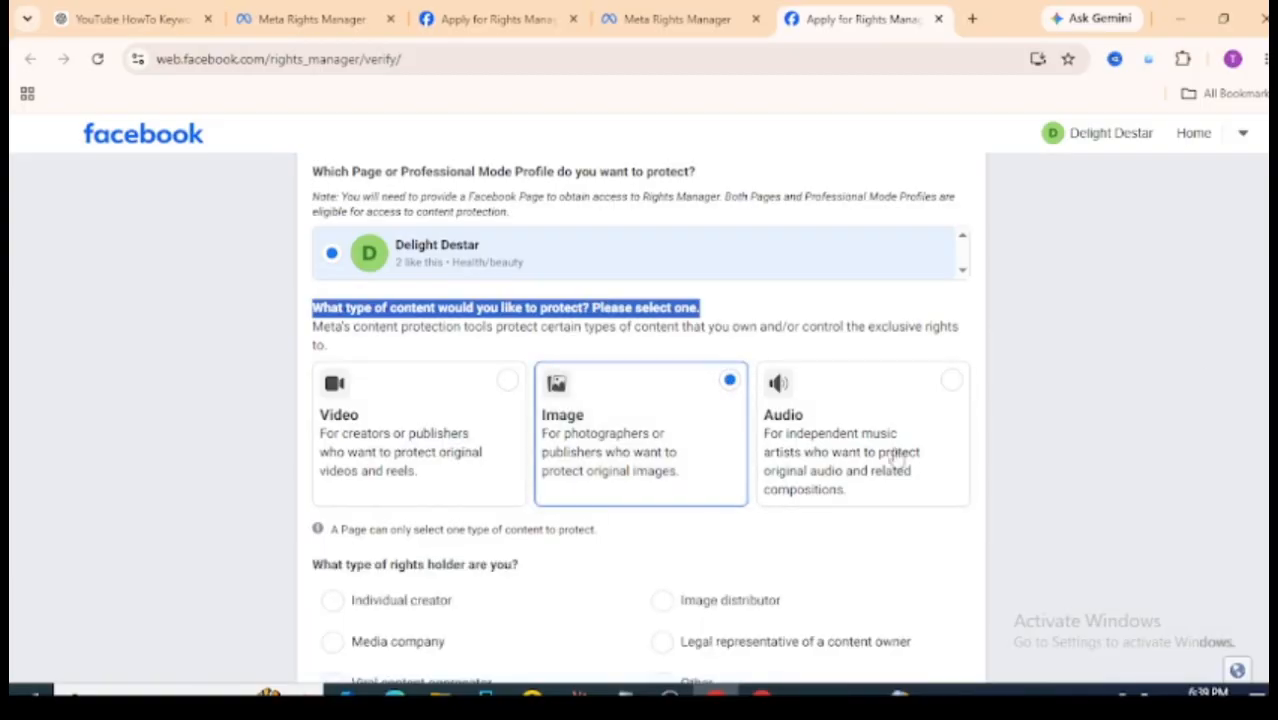
left_click(729, 381)
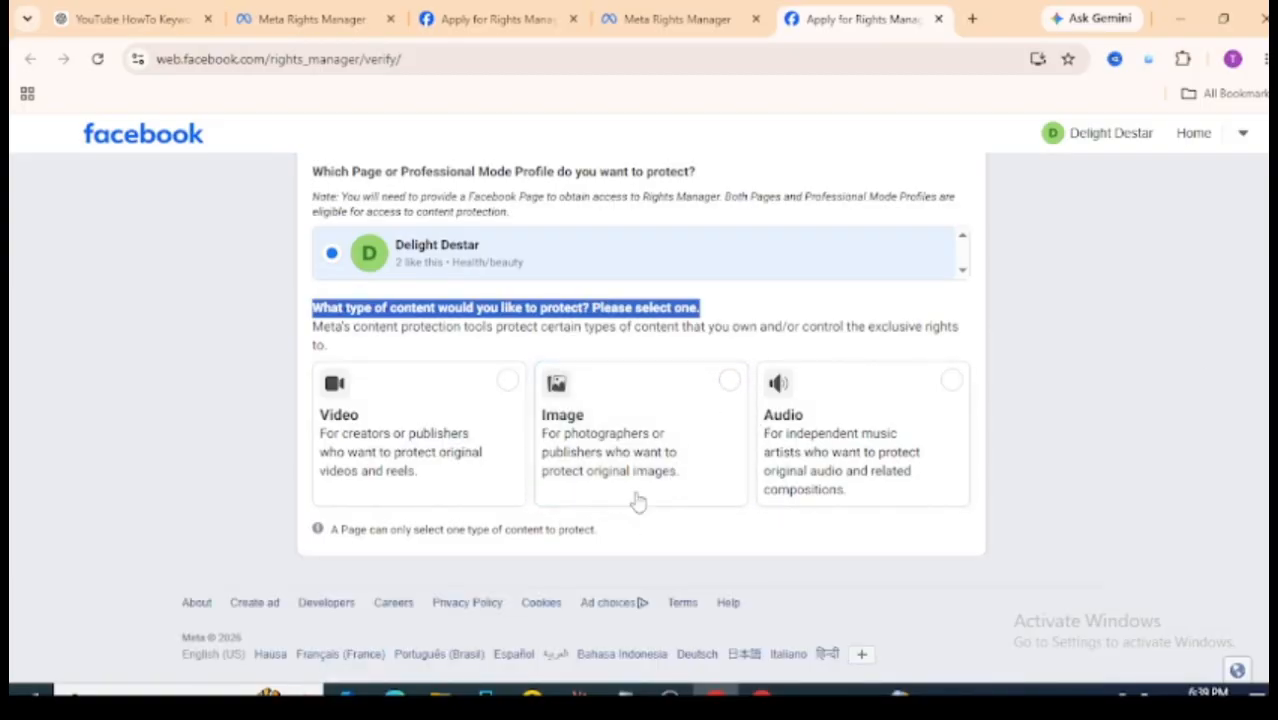
left_click(711, 324)
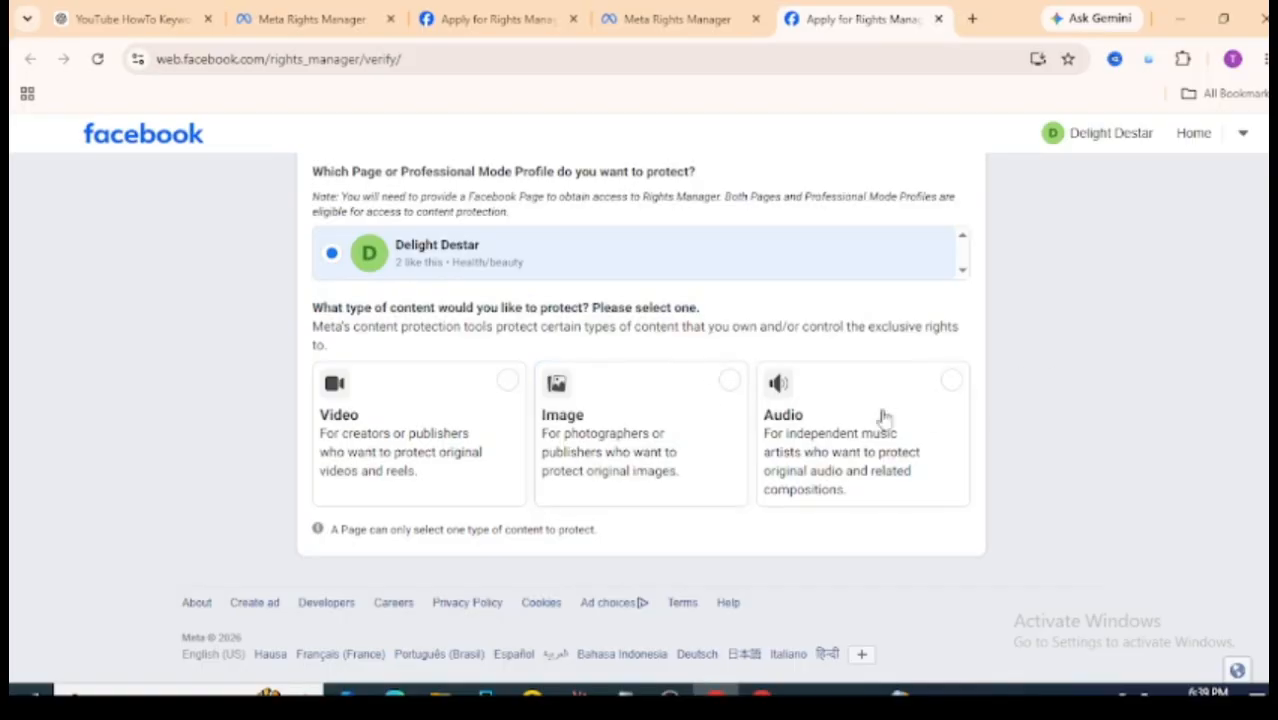
left_click(730, 383)
Set the type of rights holder to Individual creator in the application.
scroll(640, 420, "down", 3)
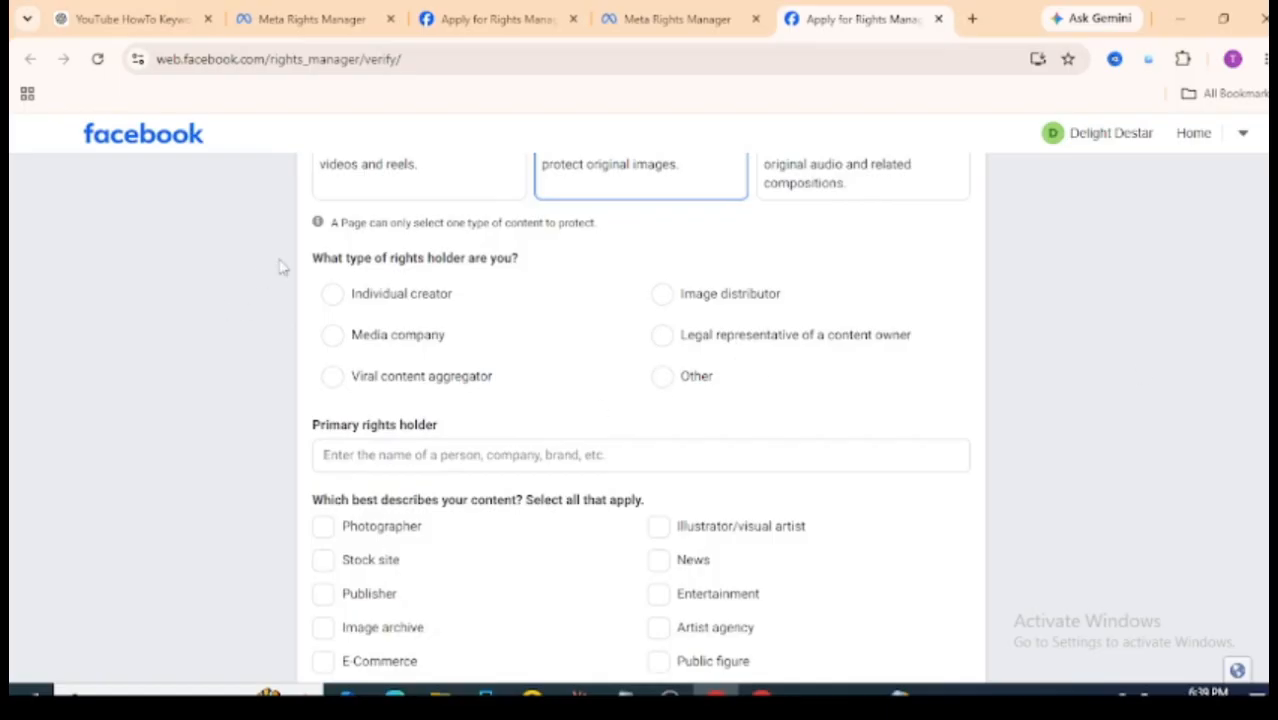
left_click_drag(305, 265, 557, 270)
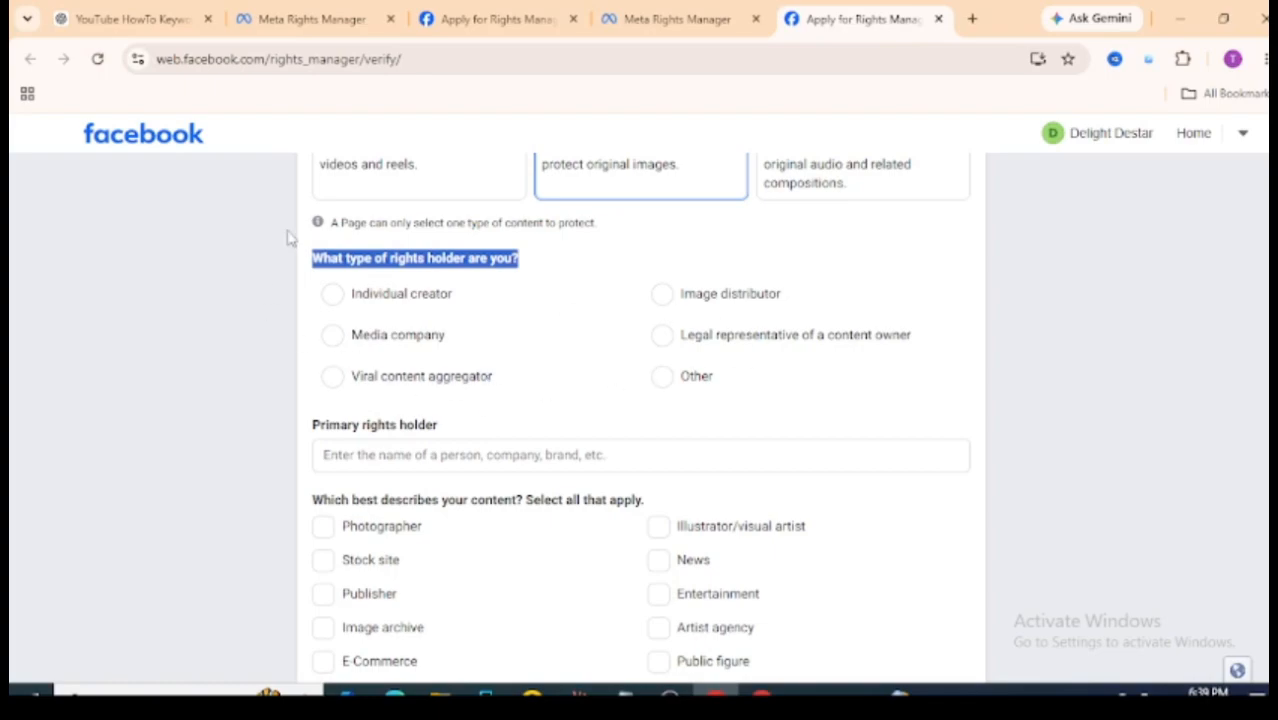
left_click(333, 303)
scroll(1129, 441, "down", 2)
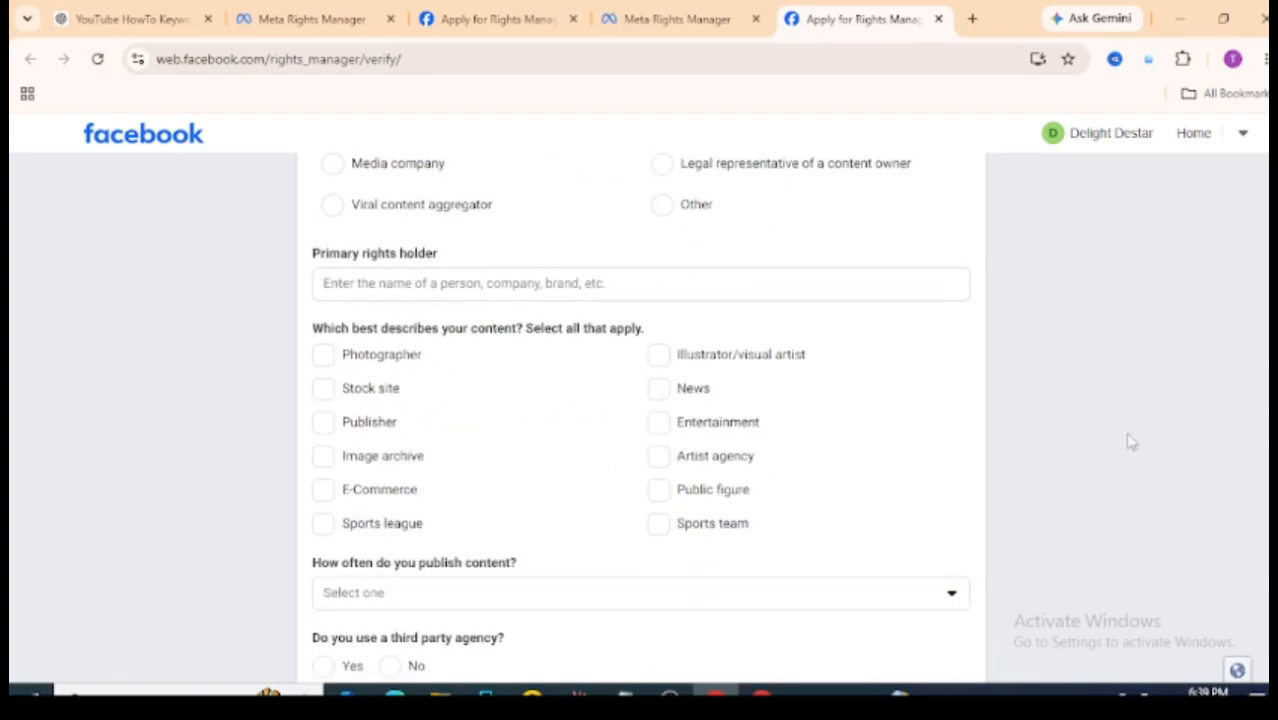
Enter the rights holder's name, starting with a capital letter, as the primary rights holder in the application.
left_click(362, 282)
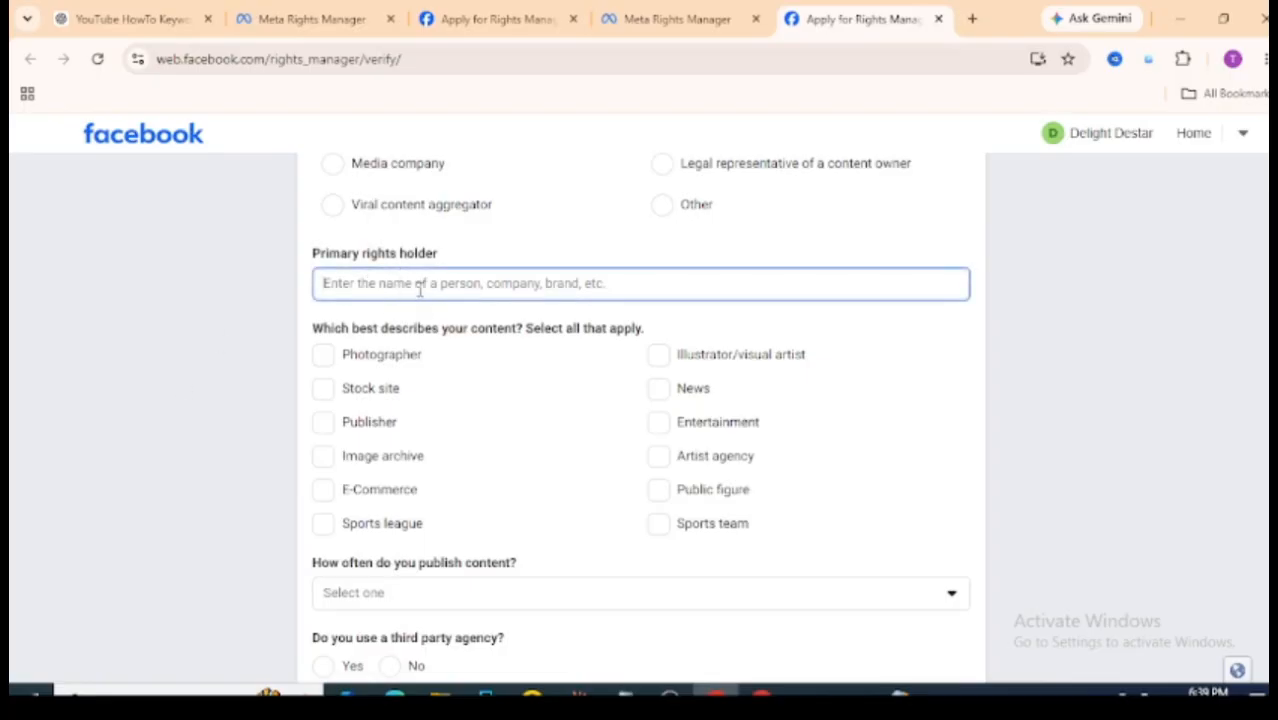
type("John")
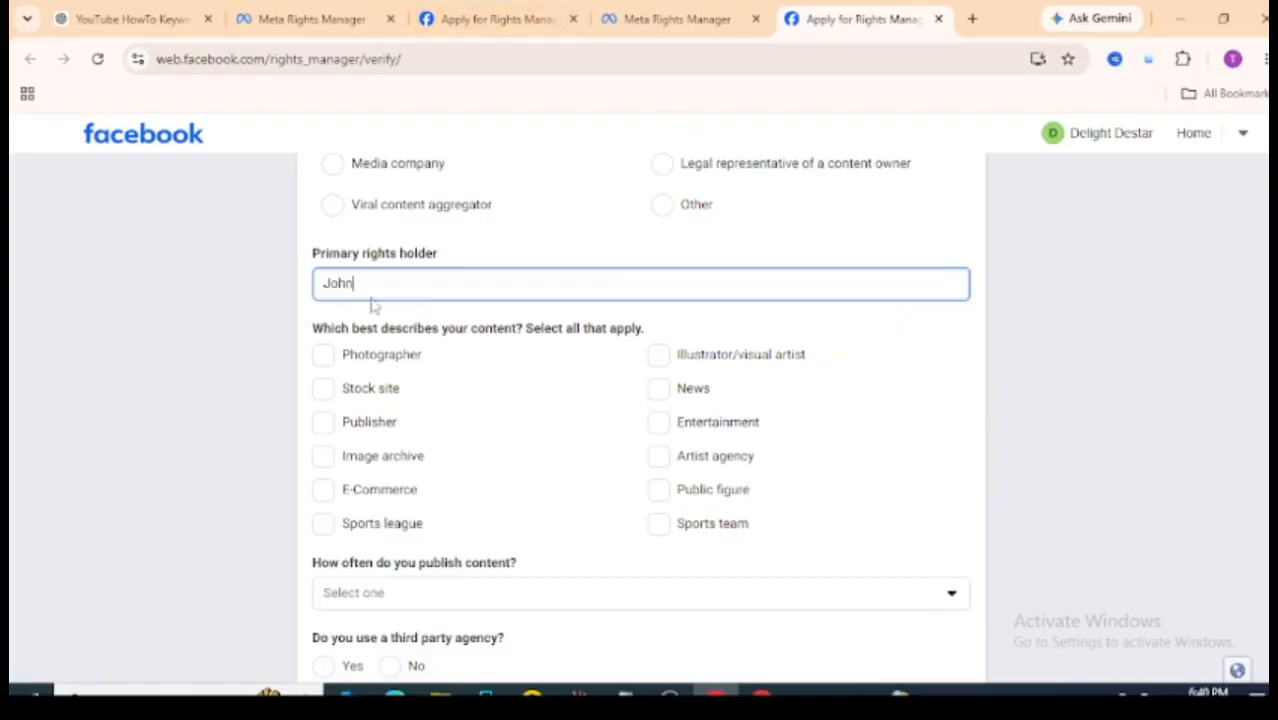
key("BackSpace")
key("BackSpace")
key("BackSpace")
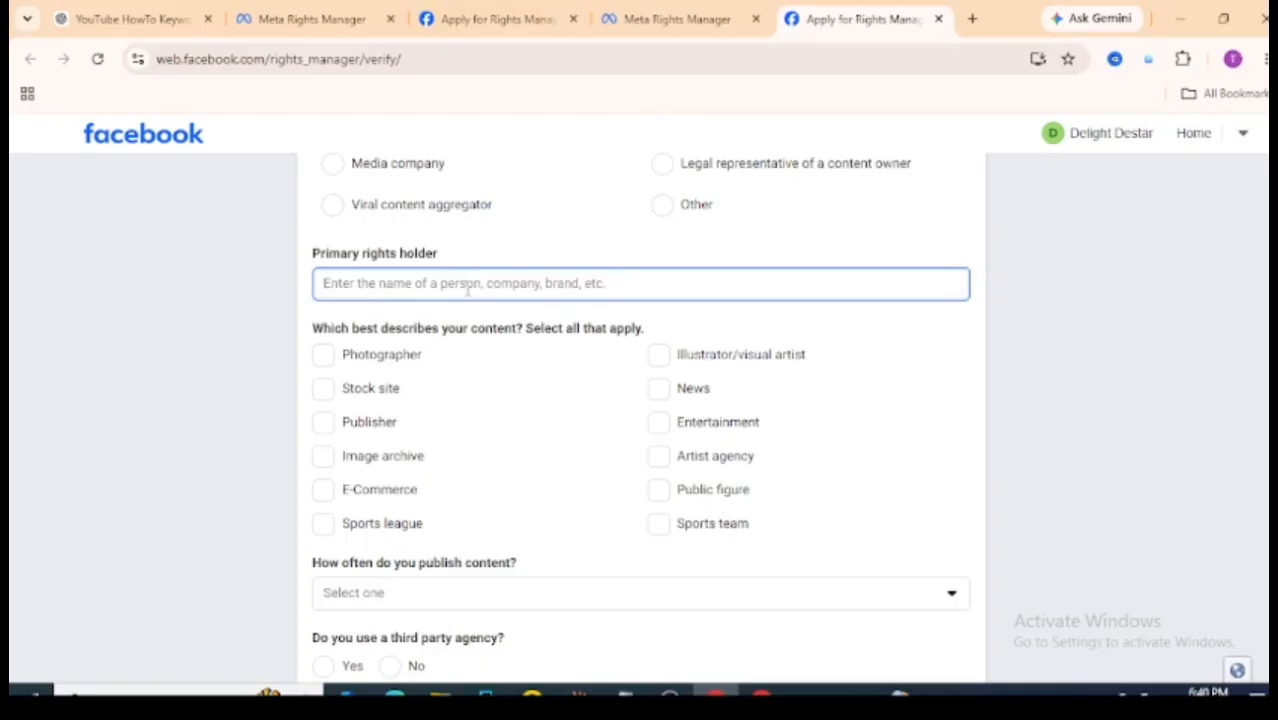
type("john")
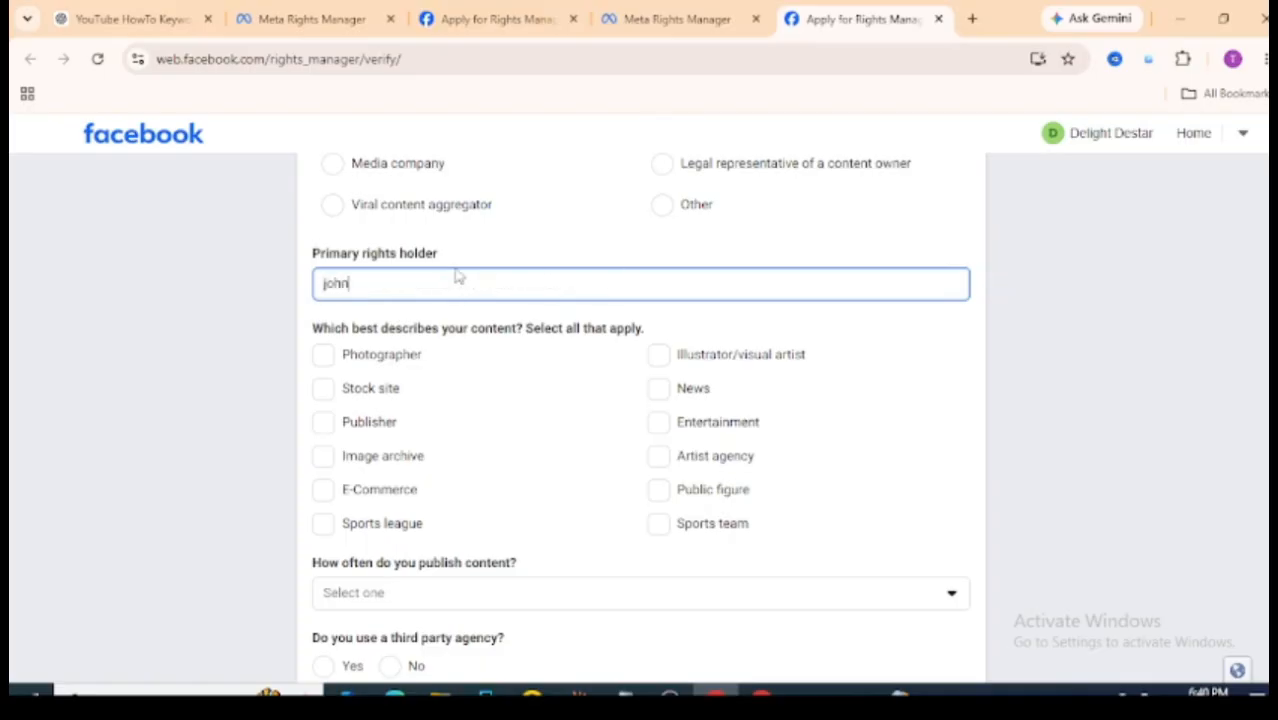
key("BackSpace")
key("BackSpace")
type("J")
Mark the content as Photographer, Stock site, Publisher and E-Commerce under the question about what best describes it.
left_click_drag(311, 330, 641, 331)
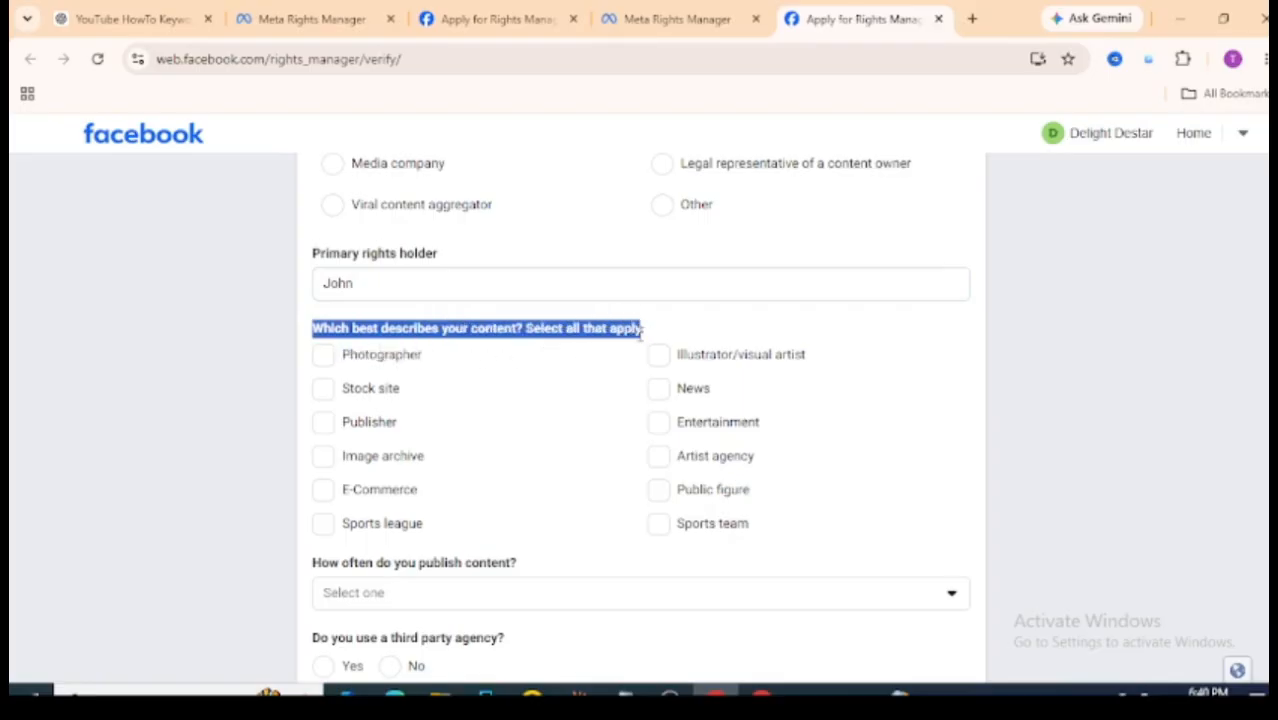
left_click(329, 496)
left_click(321, 525)
left_click(326, 528)
left_click(329, 428)
left_click(323, 389)
left_click(322, 357)
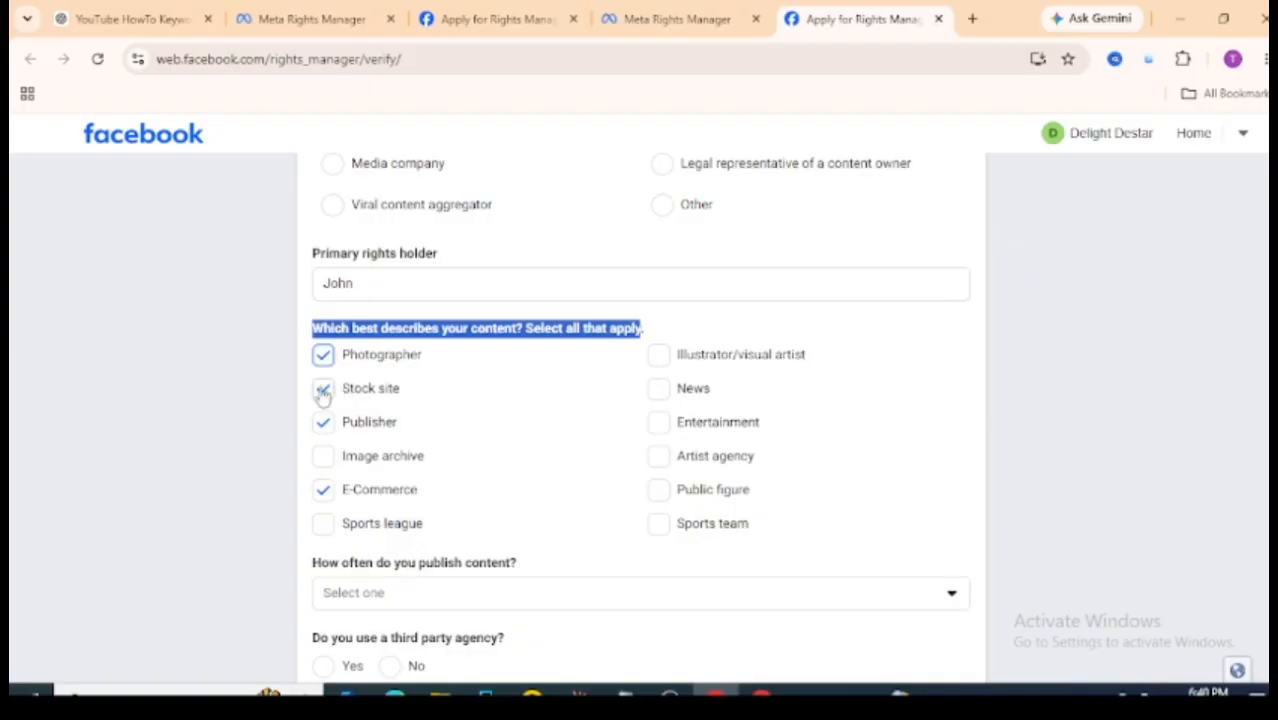
Also mark the content as Illustrator/visual artist, News, Entertainment, Artist agency, Public figure and Sports team.
left_click(658, 358)
left_click(658, 390)
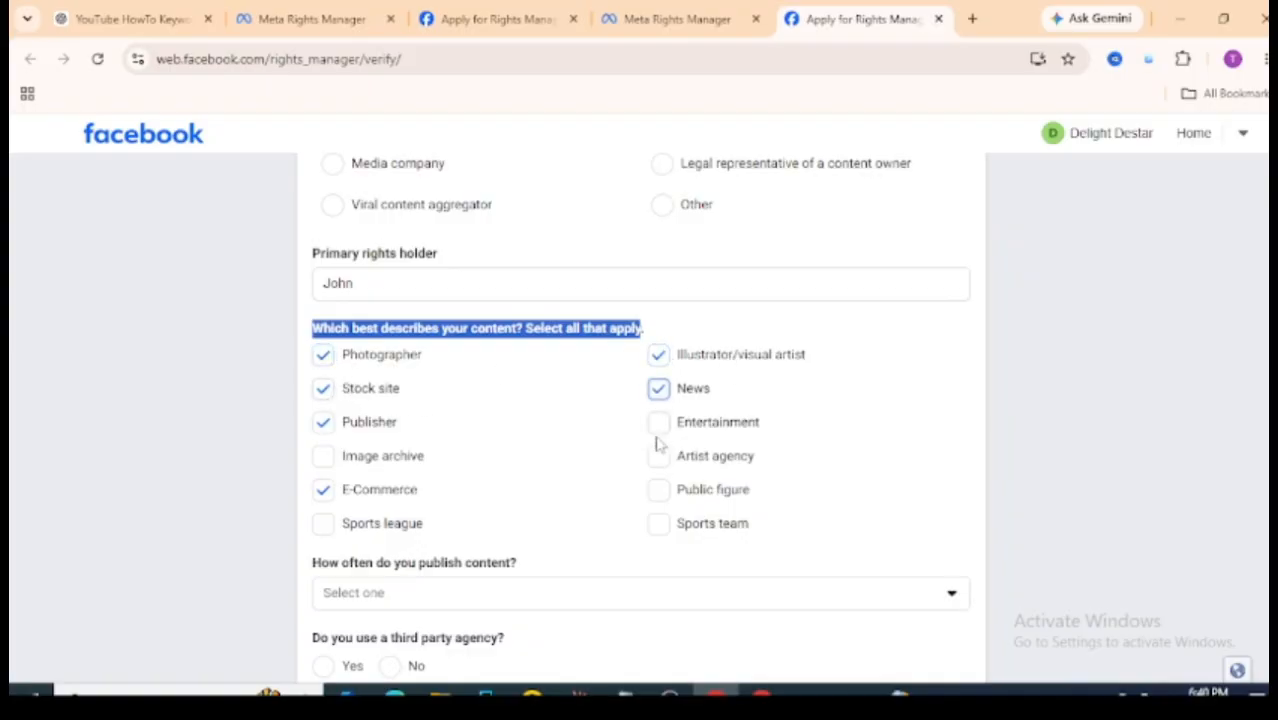
left_click(658, 490)
left_click(658, 524)
left_click(658, 457)
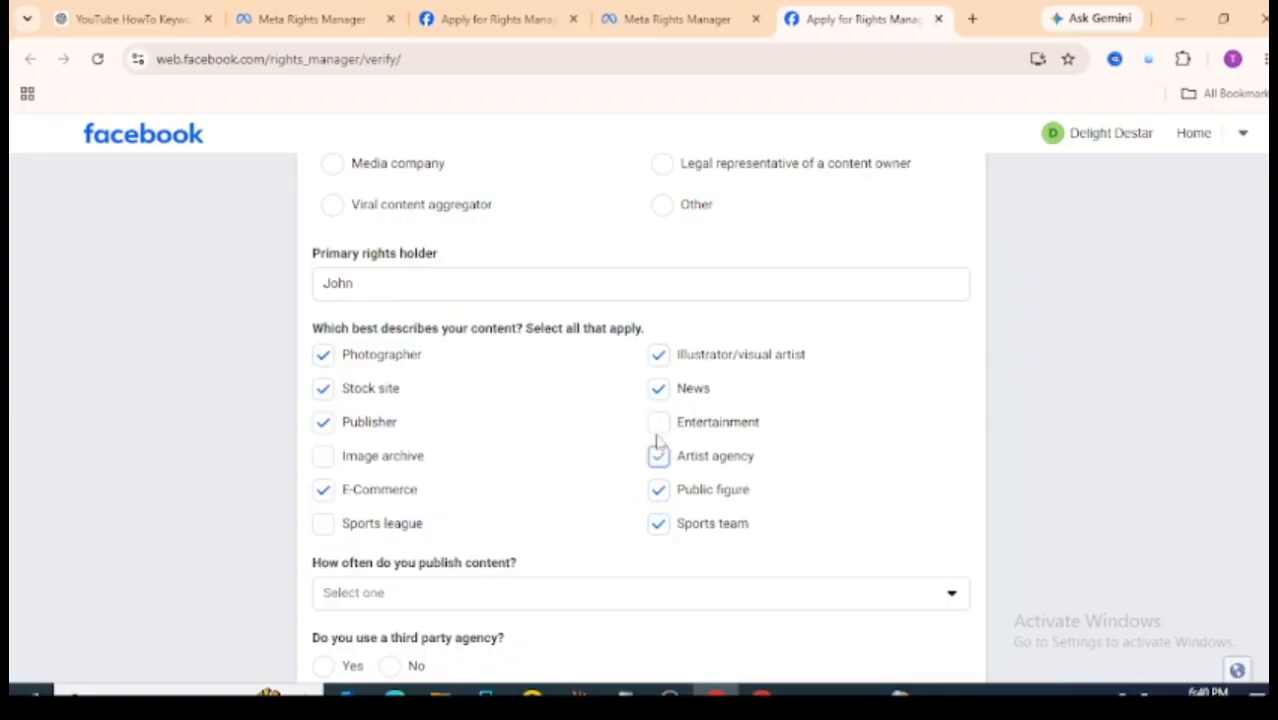
left_click(659, 424)
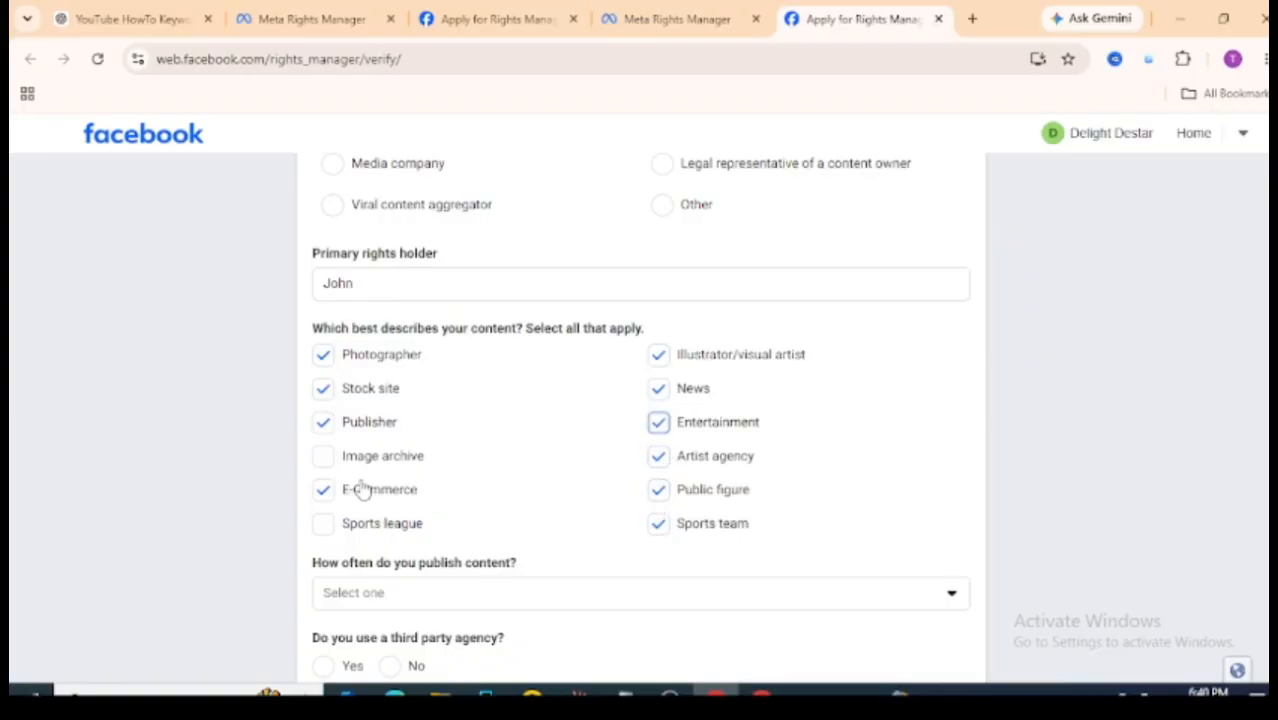
Clear all the selected content descriptions, from Photographer to Sports team.
left_click(323, 490)
left_click(324, 422)
left_click(323, 389)
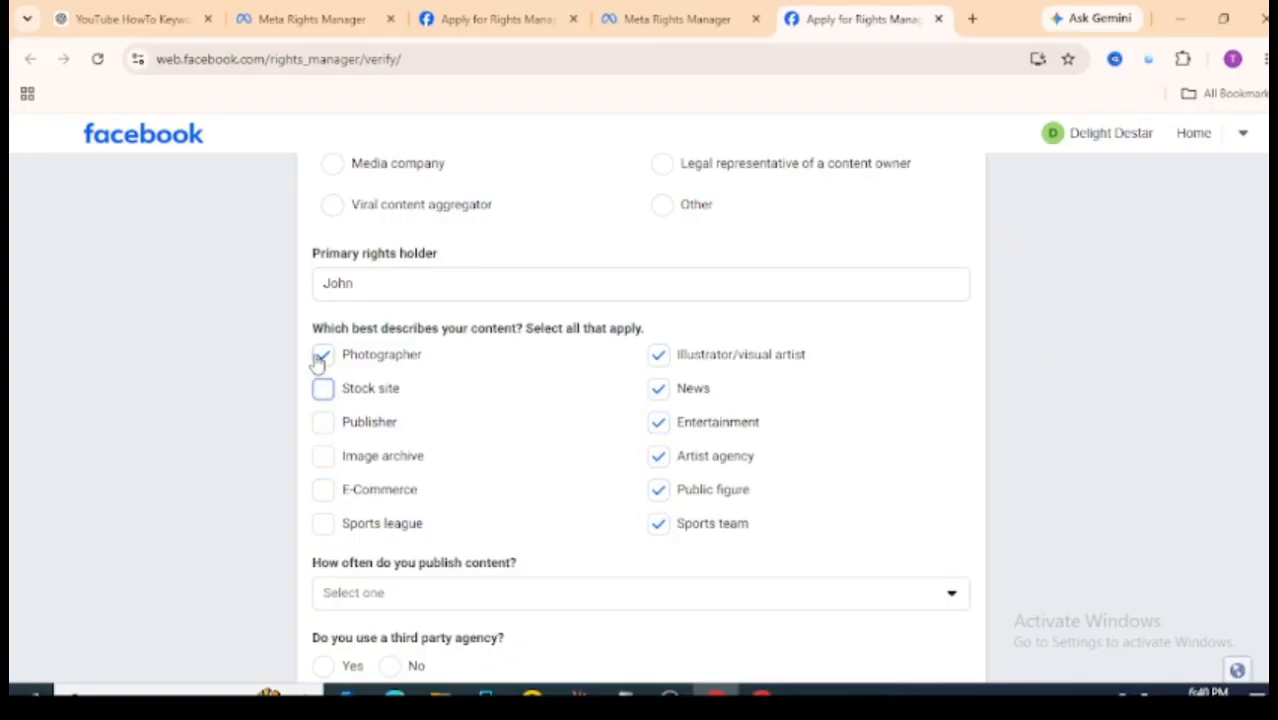
left_click(323, 355)
left_click(659, 358)
left_click(660, 392)
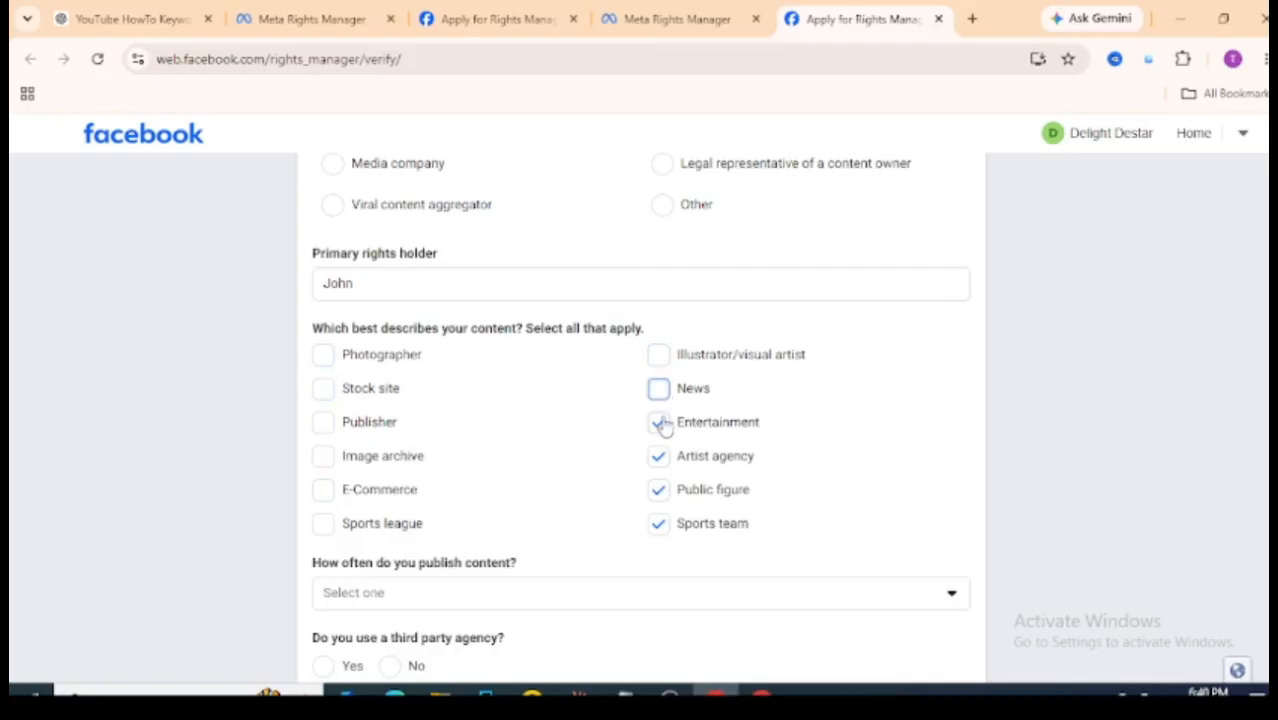
left_click(660, 423)
left_click(659, 489)
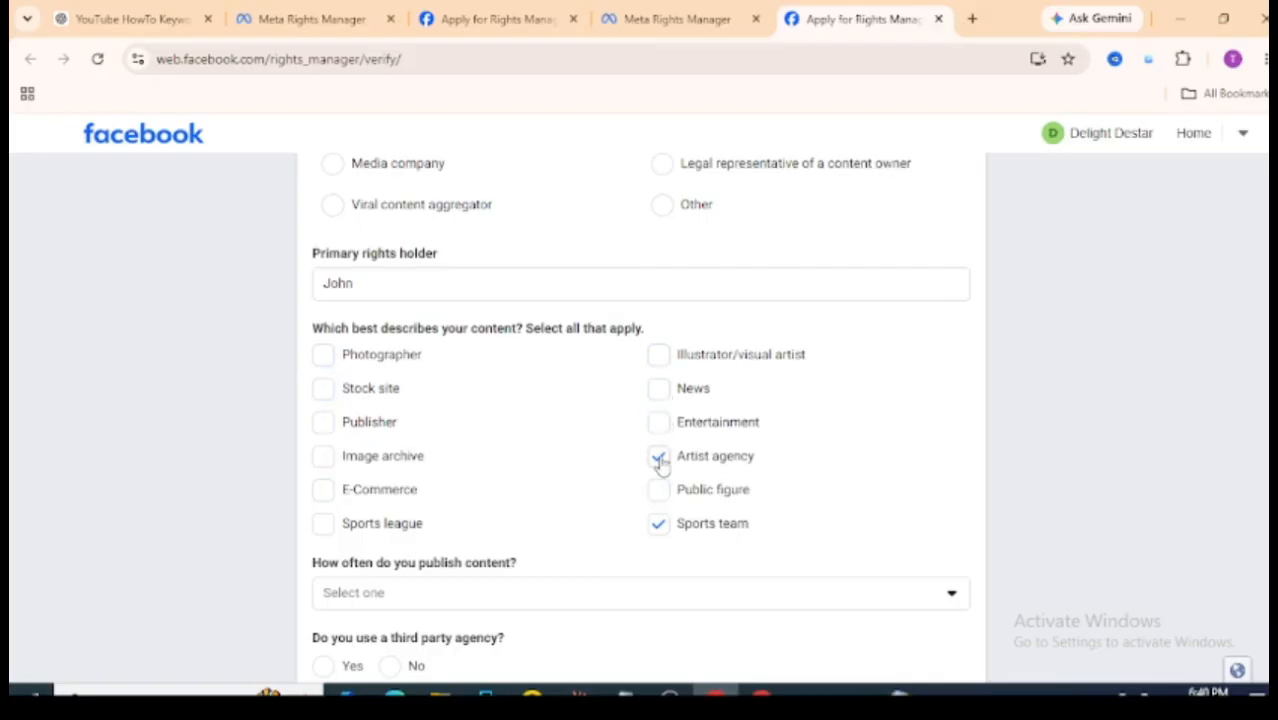
left_click(659, 456)
left_click(659, 523)
Set how often content is published to Daily.
scroll(1075, 498, "down", 2)
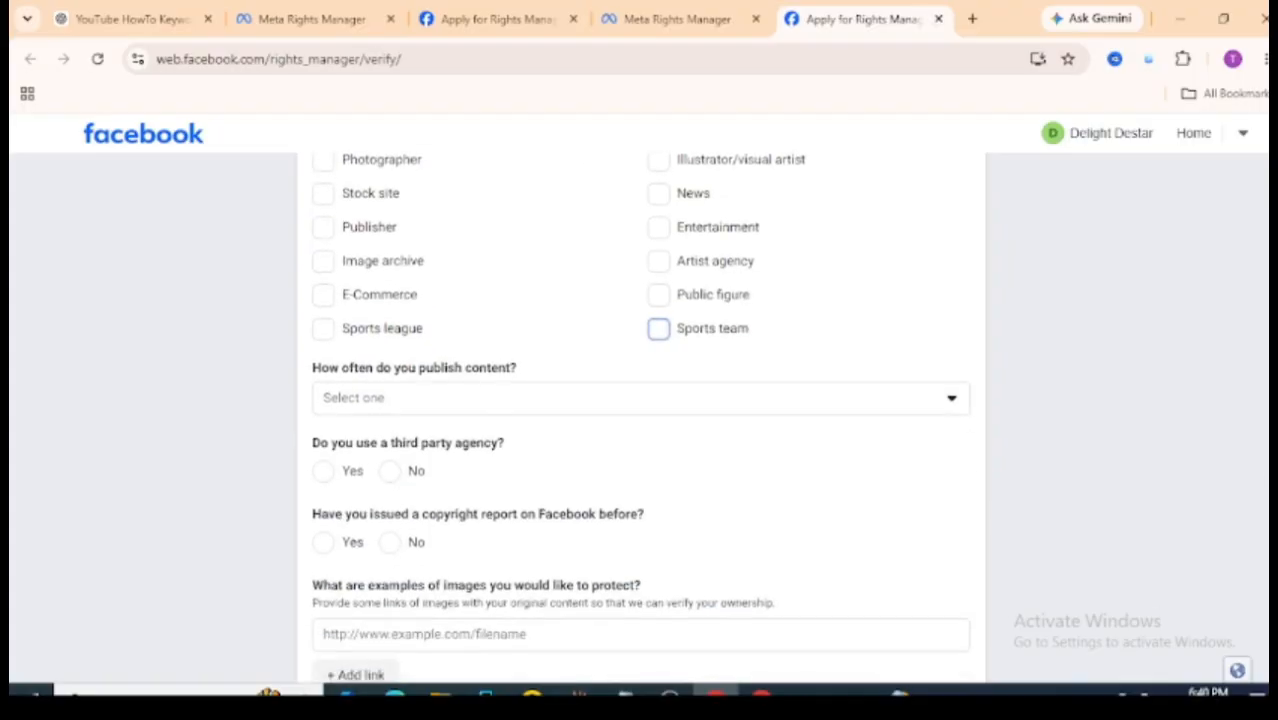
left_click(414, 397)
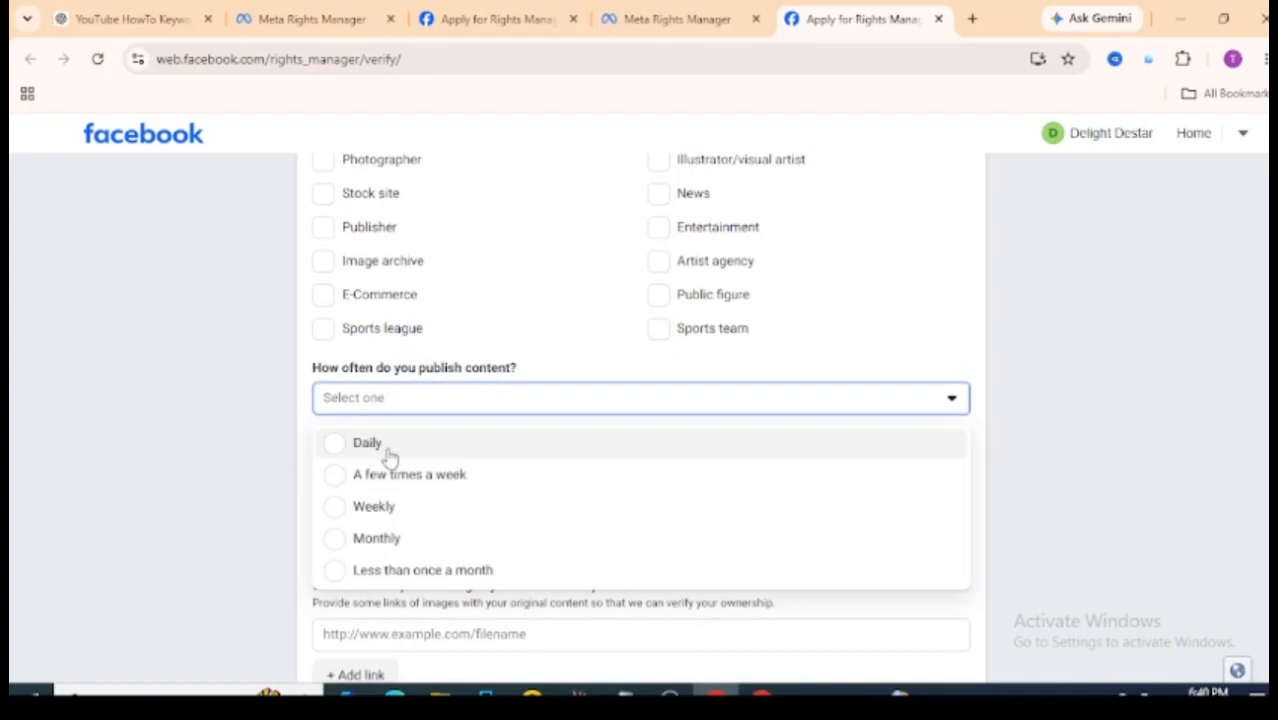
mouse_move(389, 453)
left_mouse_down()
mouse_move(364, 508)
mouse_move(378, 458)
left_mouse_up()
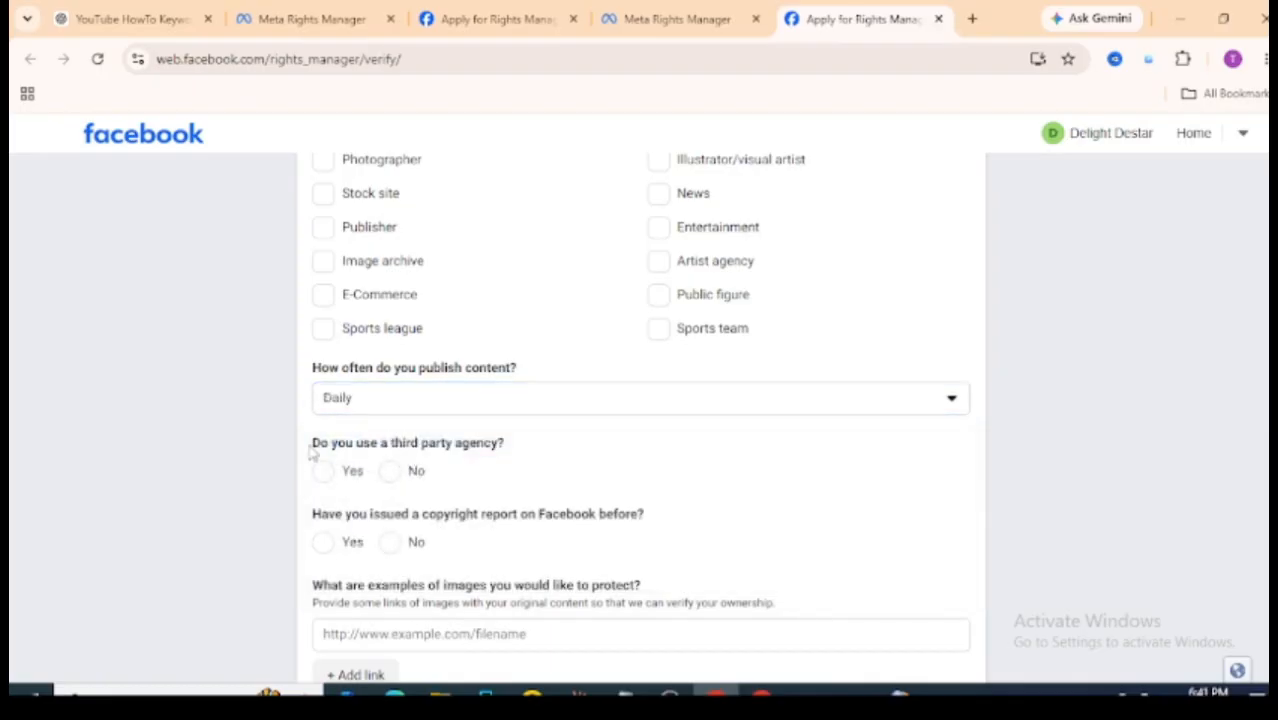
Look at the agency name field offered for Yes and answer No to using a third party agency.
left_click_drag(312, 453, 525, 448)
left_click(472, 455)
left_click(324, 474)
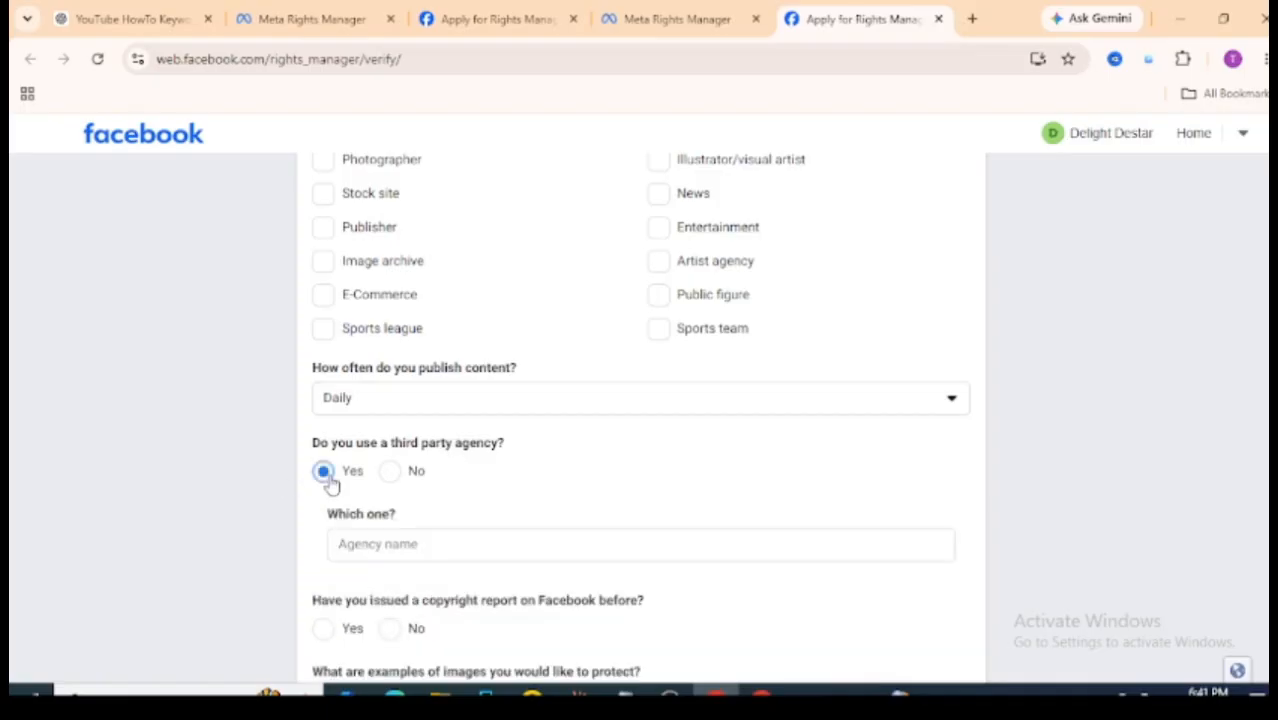
left_click(381, 542)
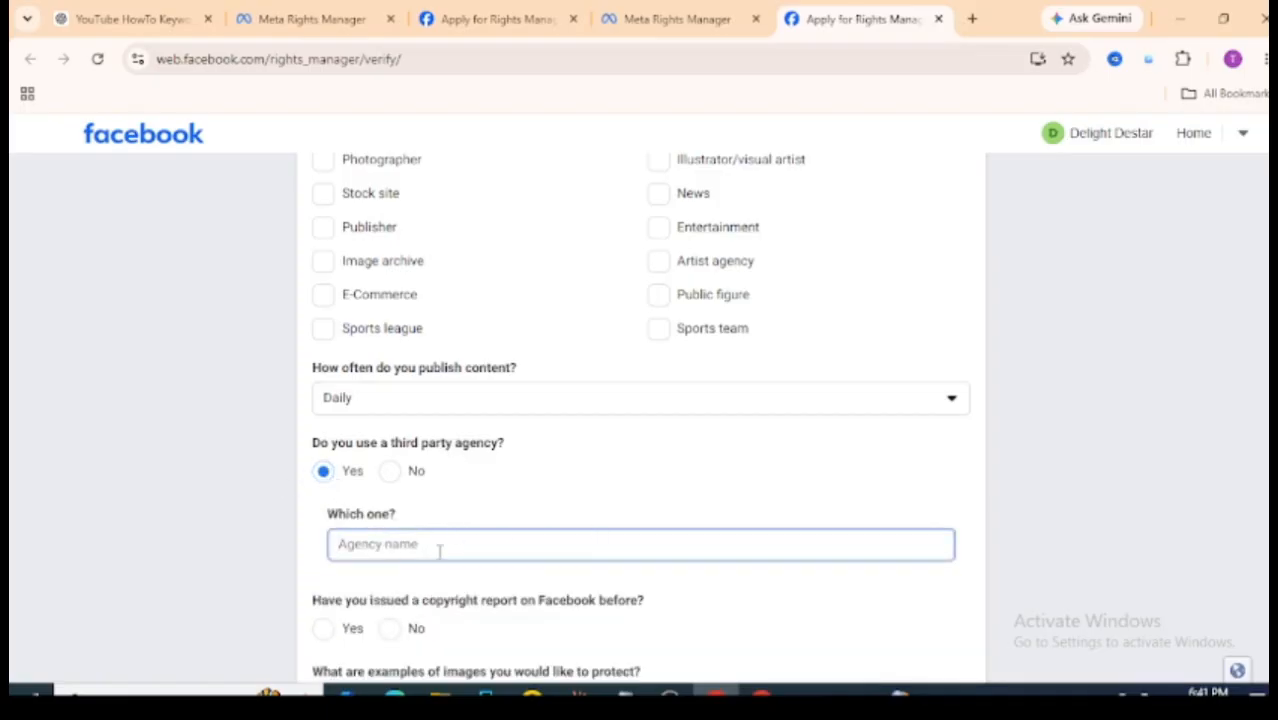
left_click(391, 473)
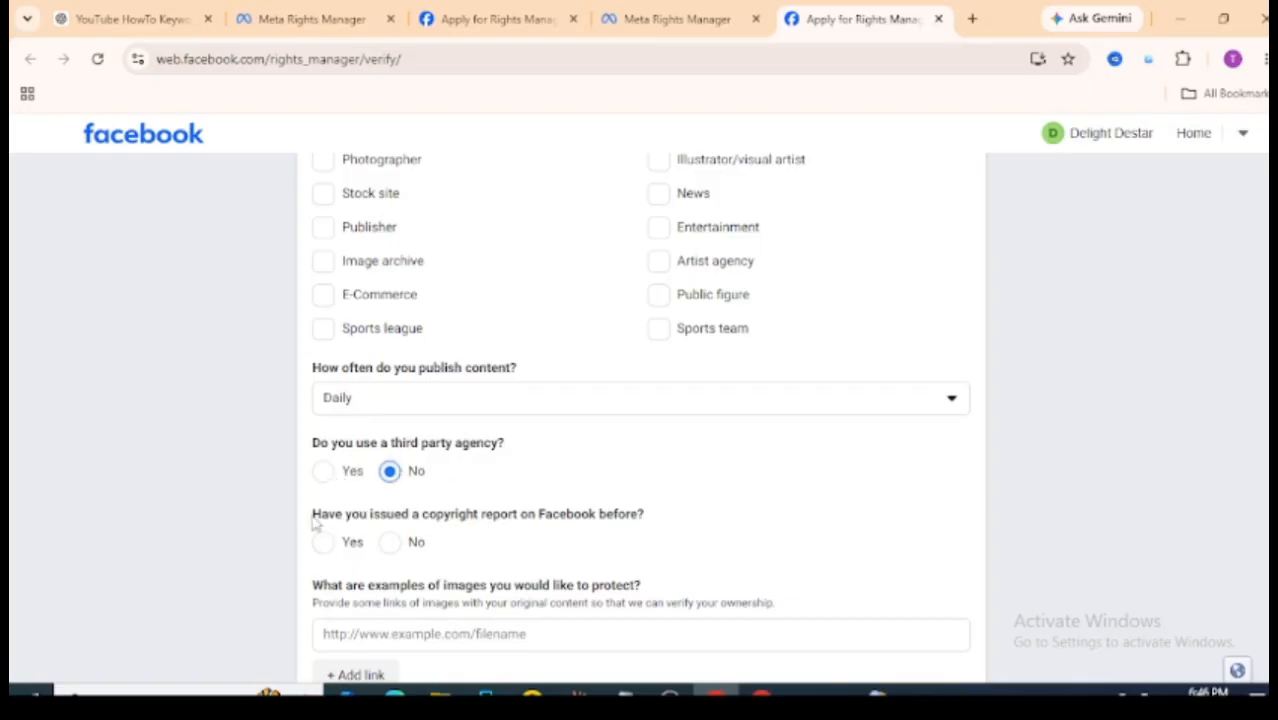
Look at the previous-report email field offered for Yes and answer No to having issued a copyright report on Facebook before.
left_click_drag(313, 525, 650, 528)
left_click(578, 527)
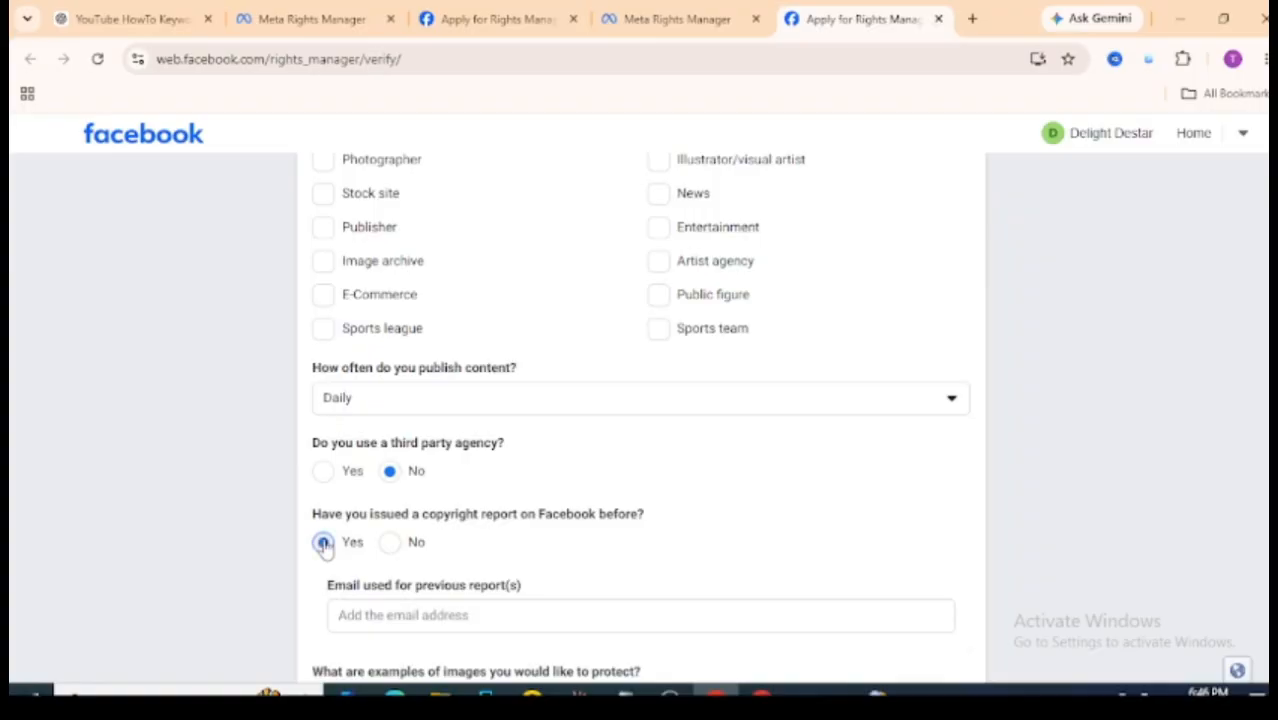
left_click(399, 551)
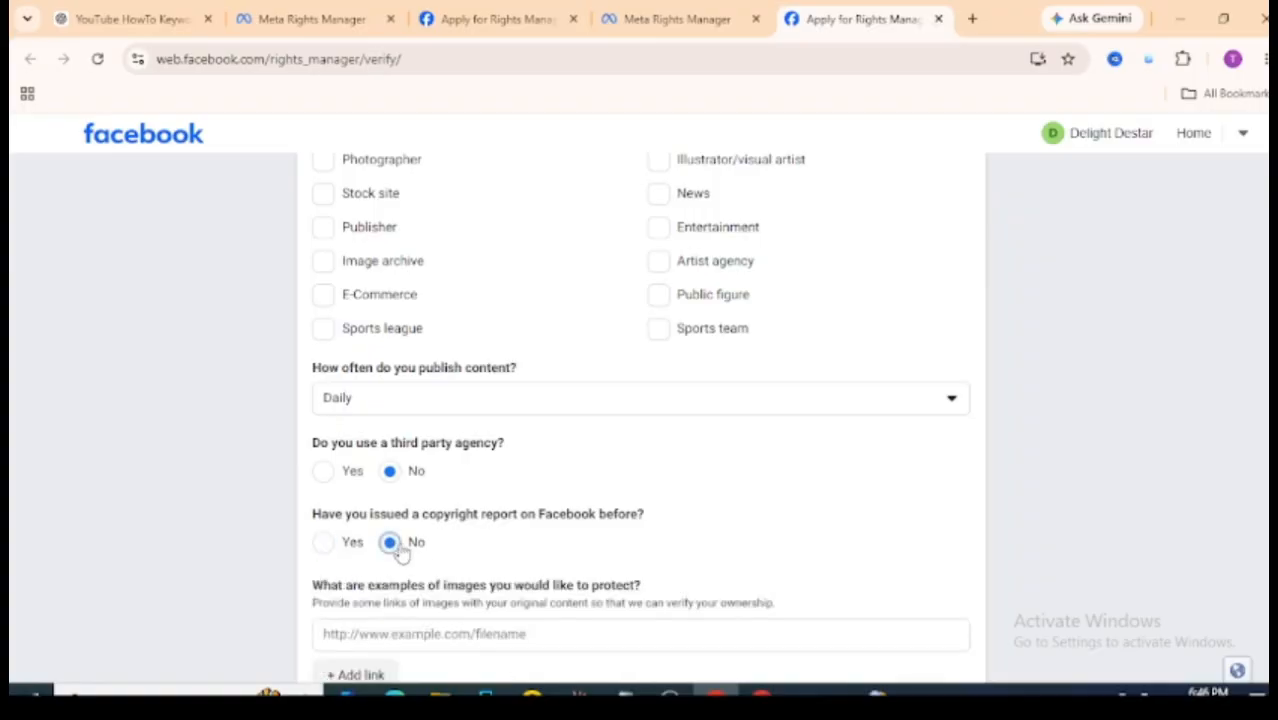
left_click(323, 545)
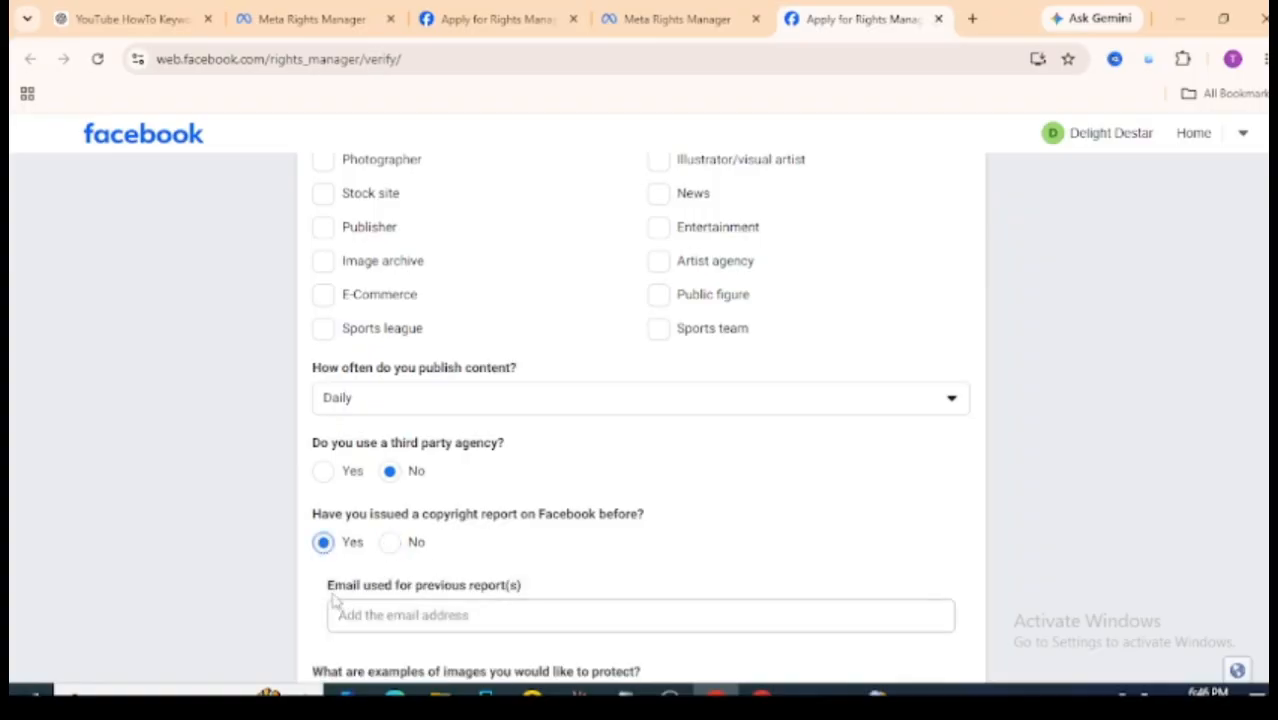
left_click_drag(328, 588, 545, 590)
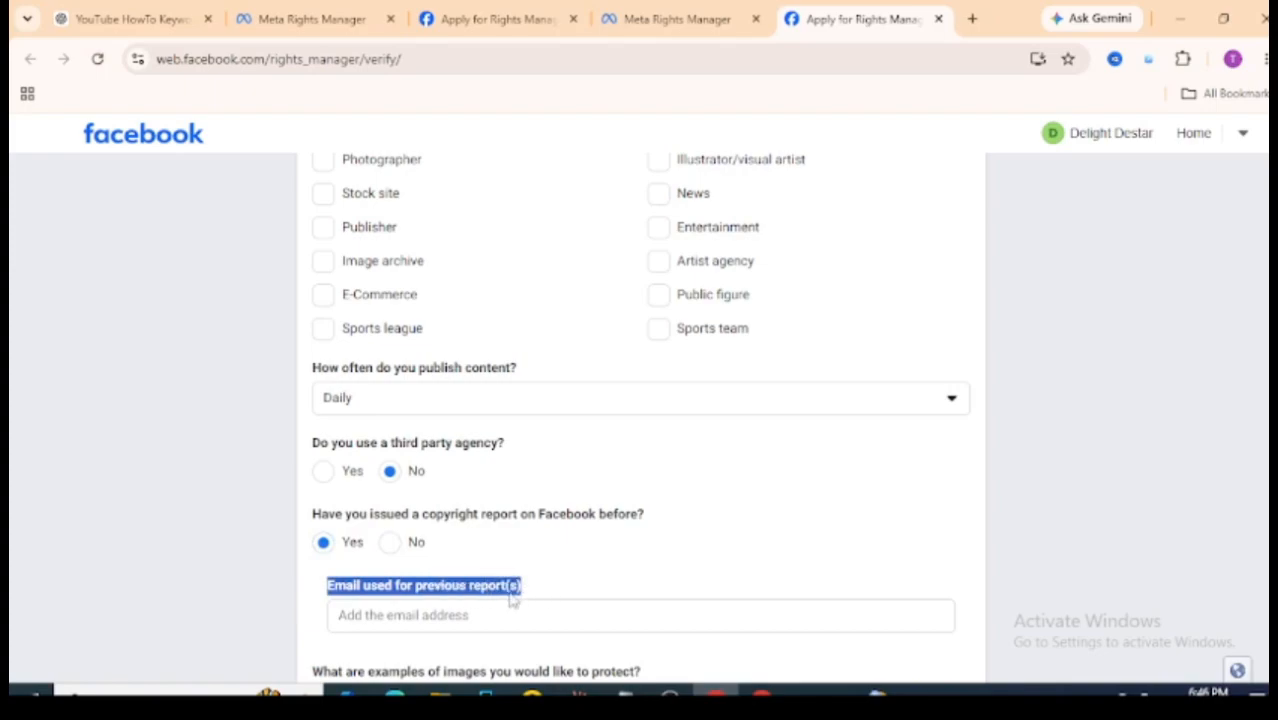
left_click(515, 591)
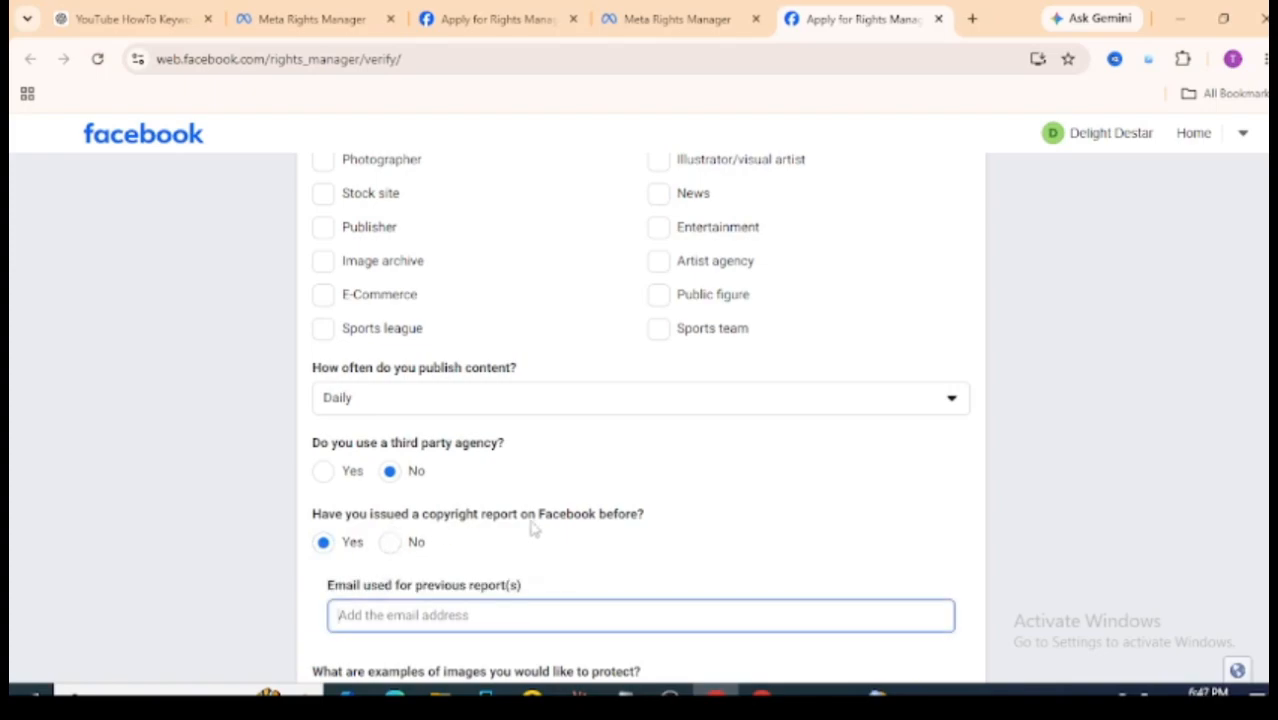
left_click(388, 546)
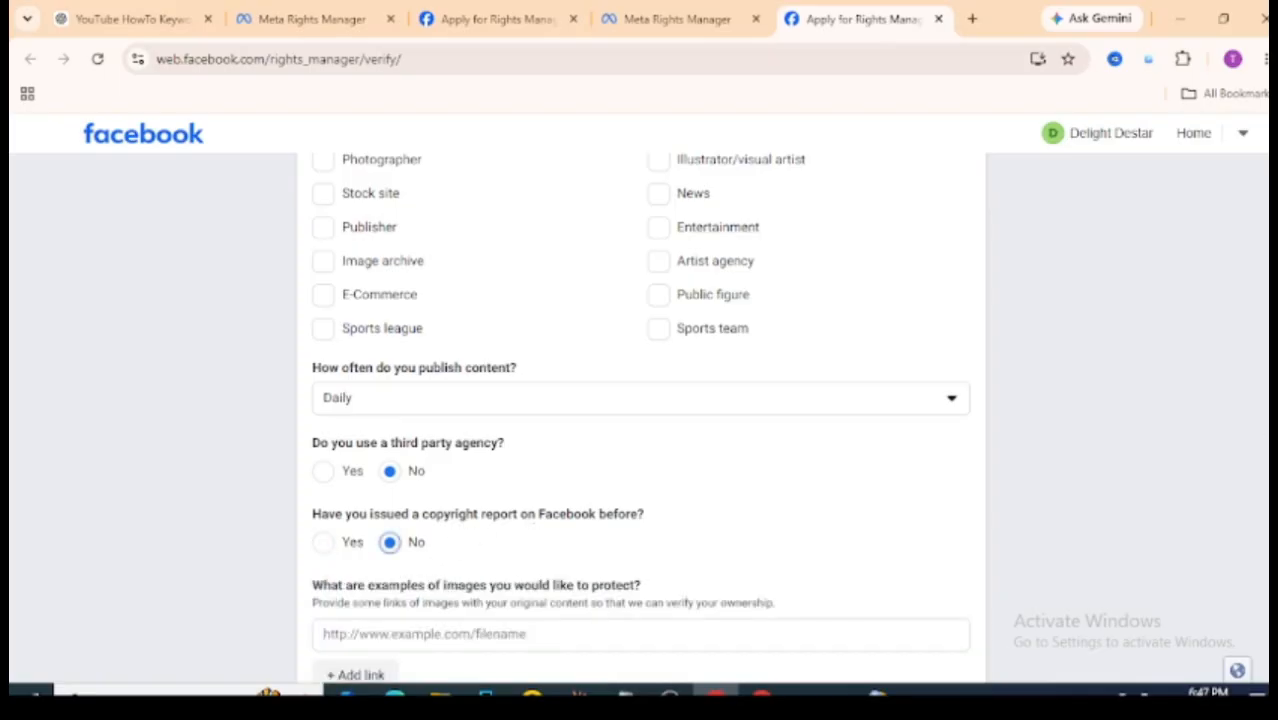
scroll(428, 560, "down", 2)
scroll(466, 508, "down", 1)
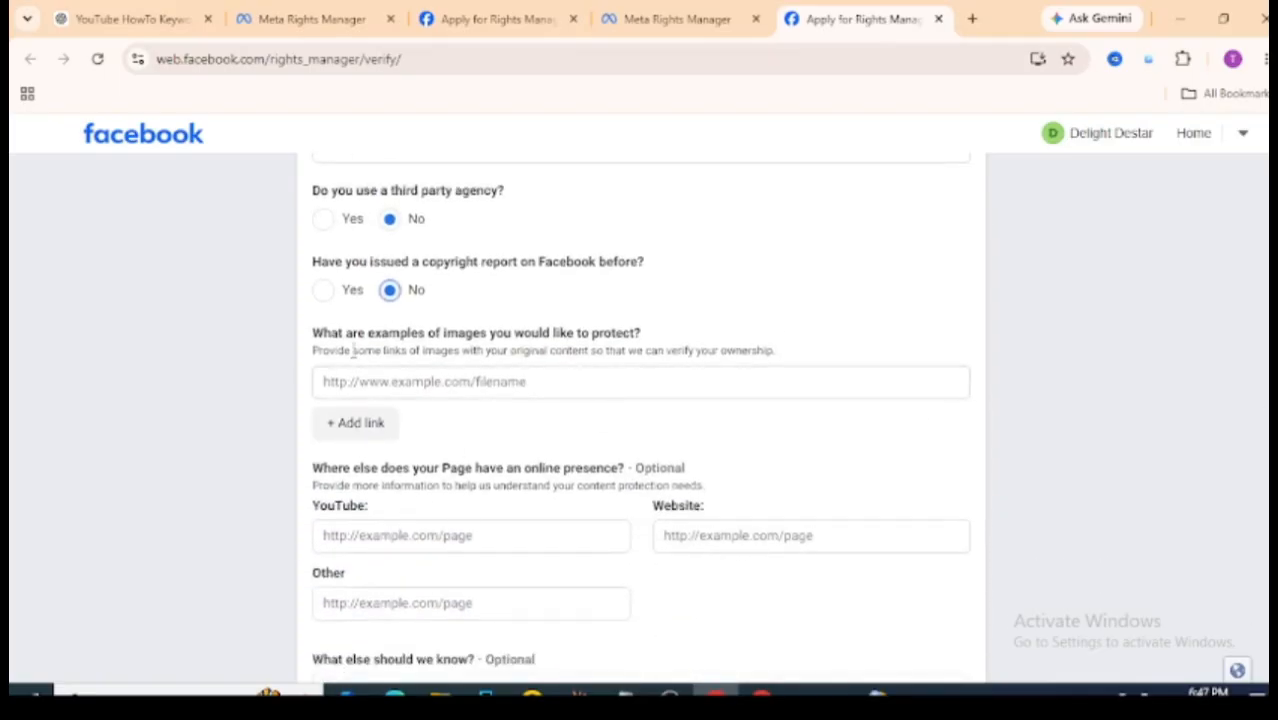
left_click_drag(310, 334, 664, 338)
left_click(408, 381)
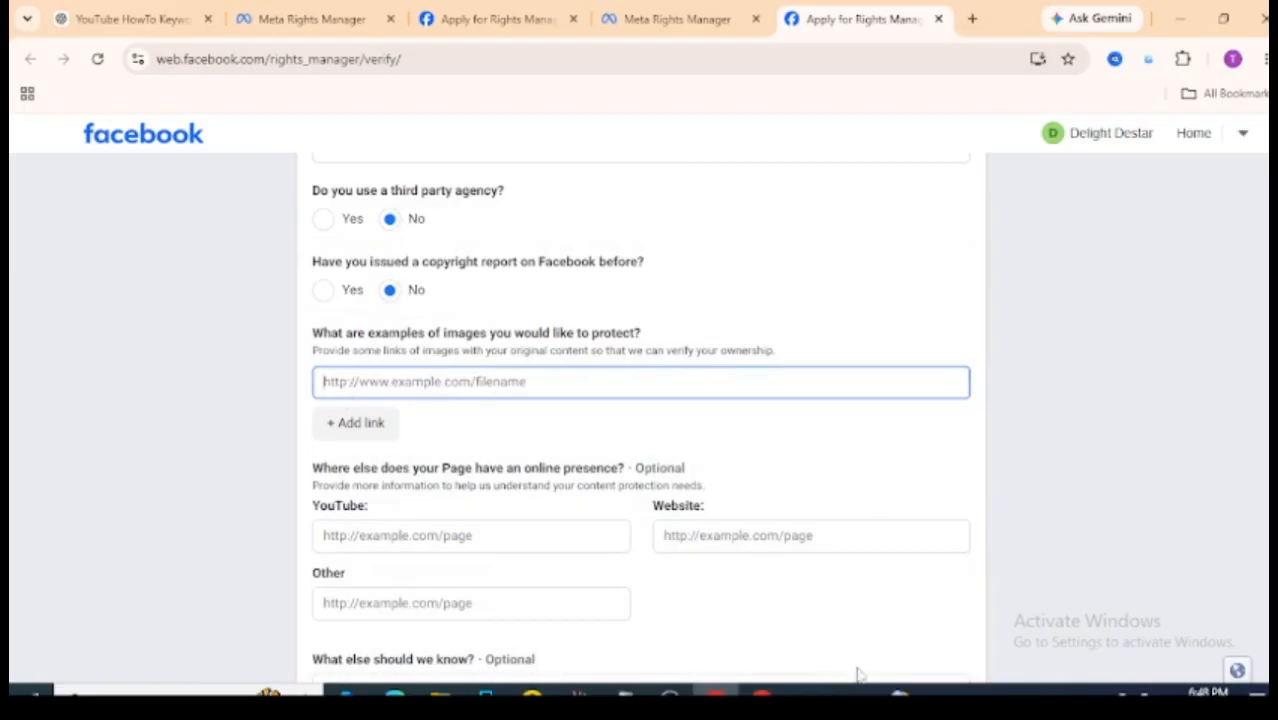
mouse_move(693, 642)
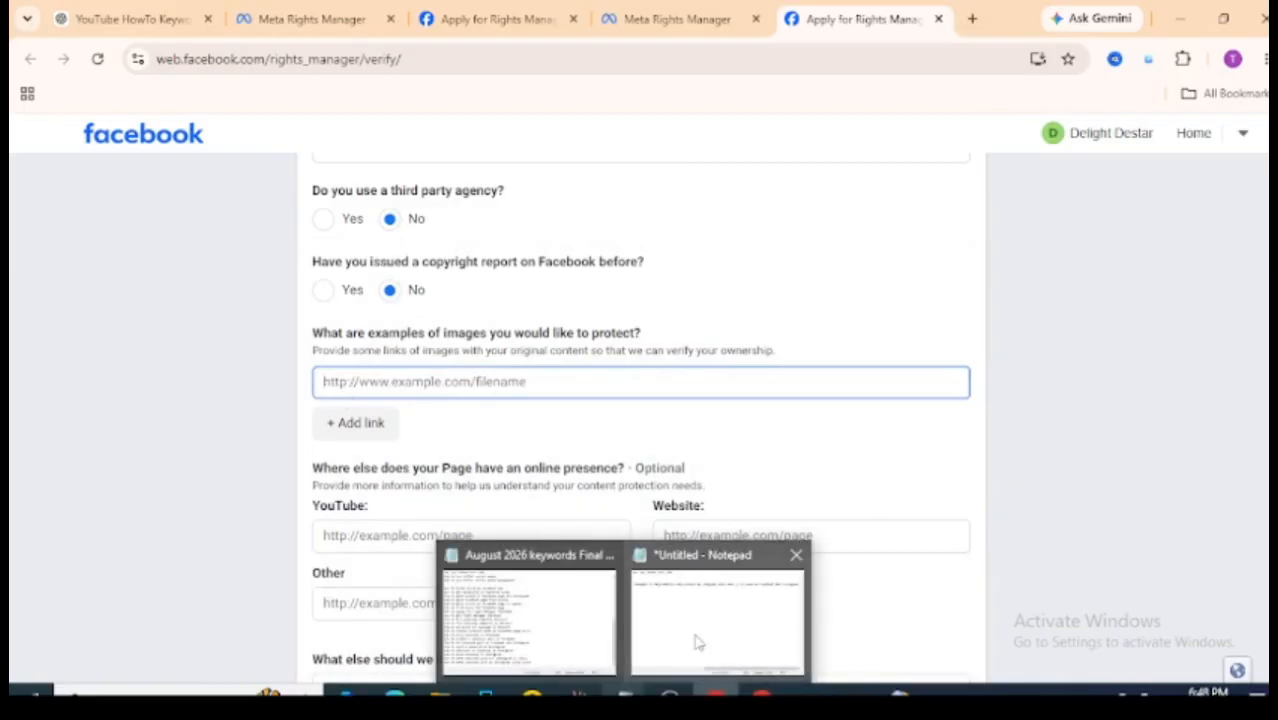
left_click(696, 570)
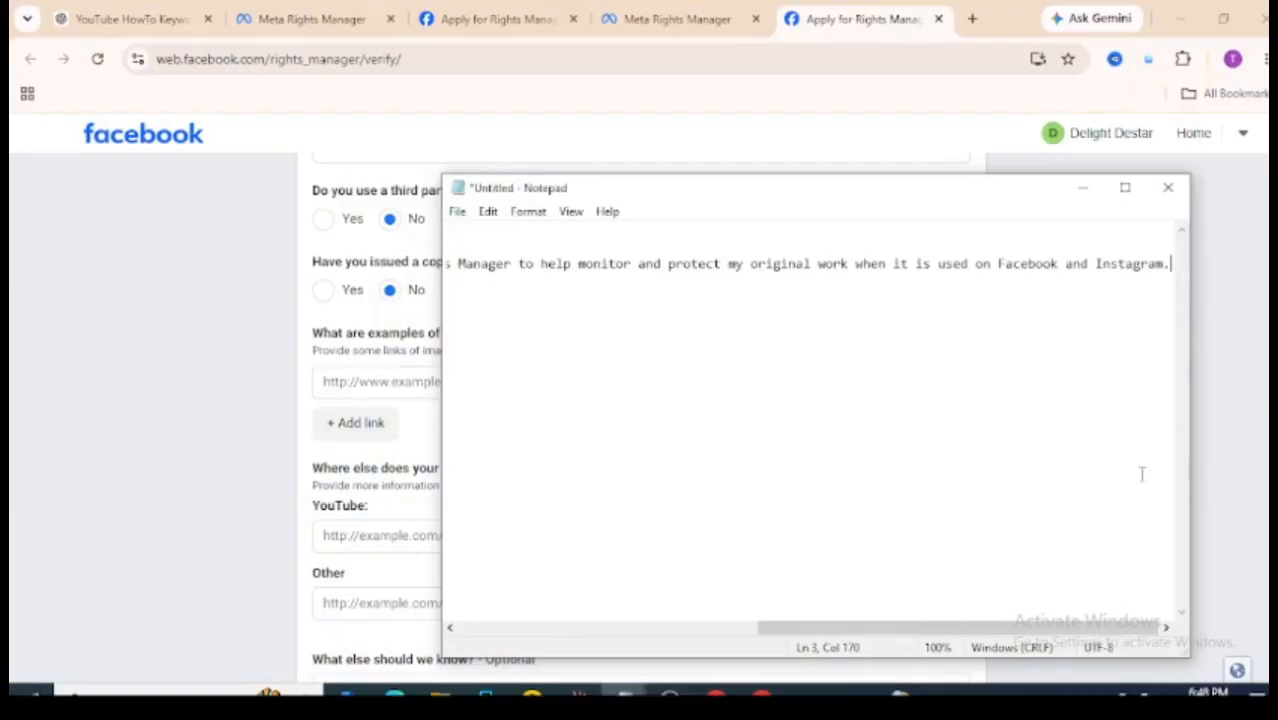
left_click_drag(233, 622, 412, 530)
left_click_drag(775, 635, 474, 630)
left_click_drag(802, 236, 398, 232)
right_click(515, 236)
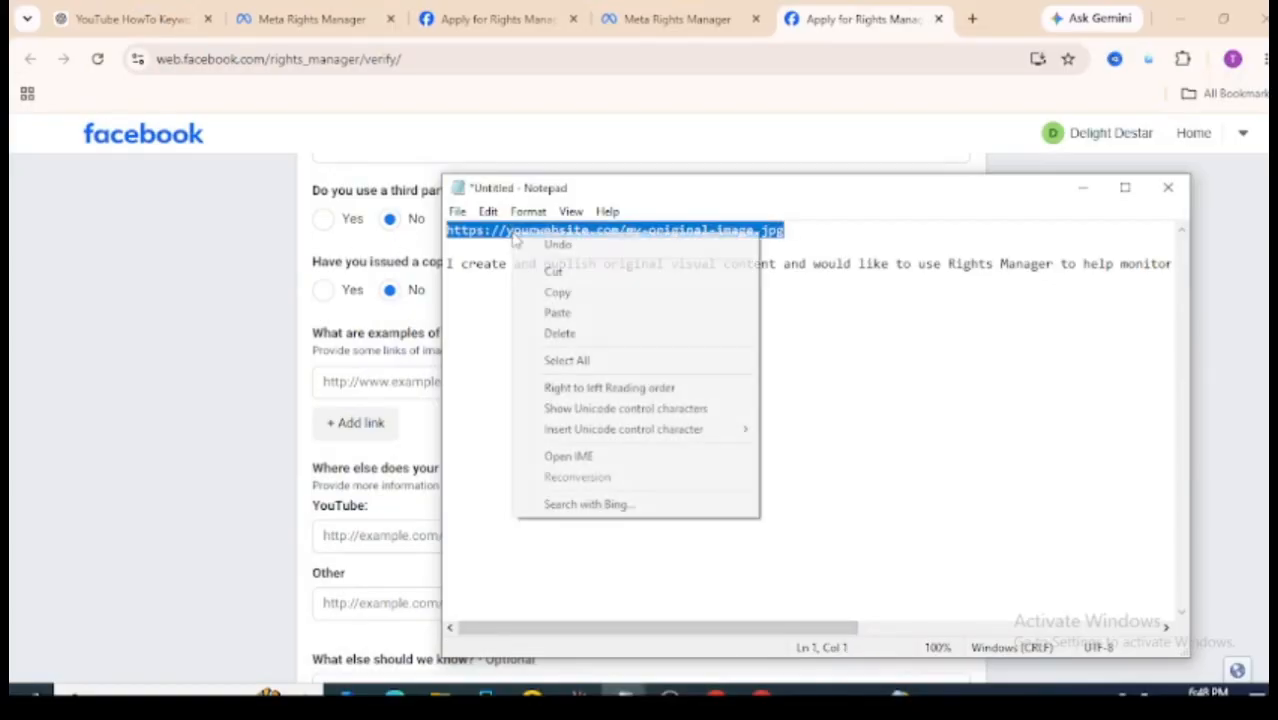
left_click(557, 292)
Return to the application and paste the copied image link as an example of the images to protect.
left_click(1082, 187)
right_click(444, 393)
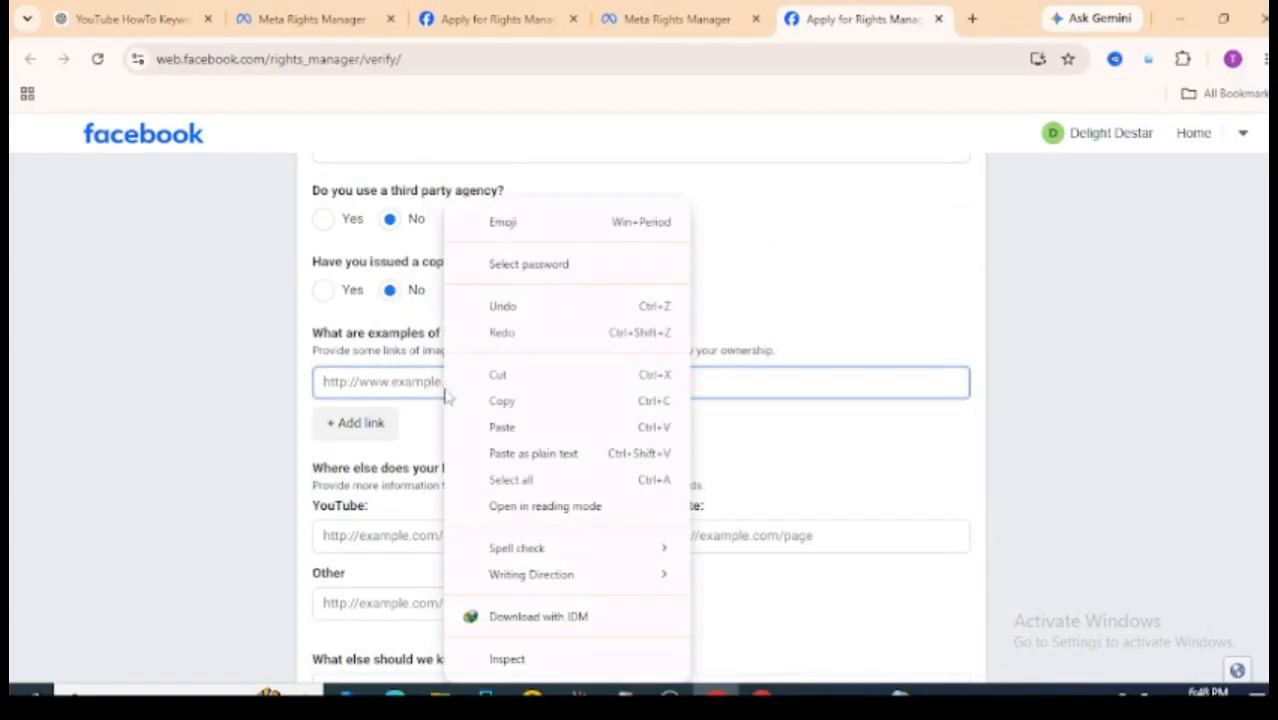
left_click(522, 424)
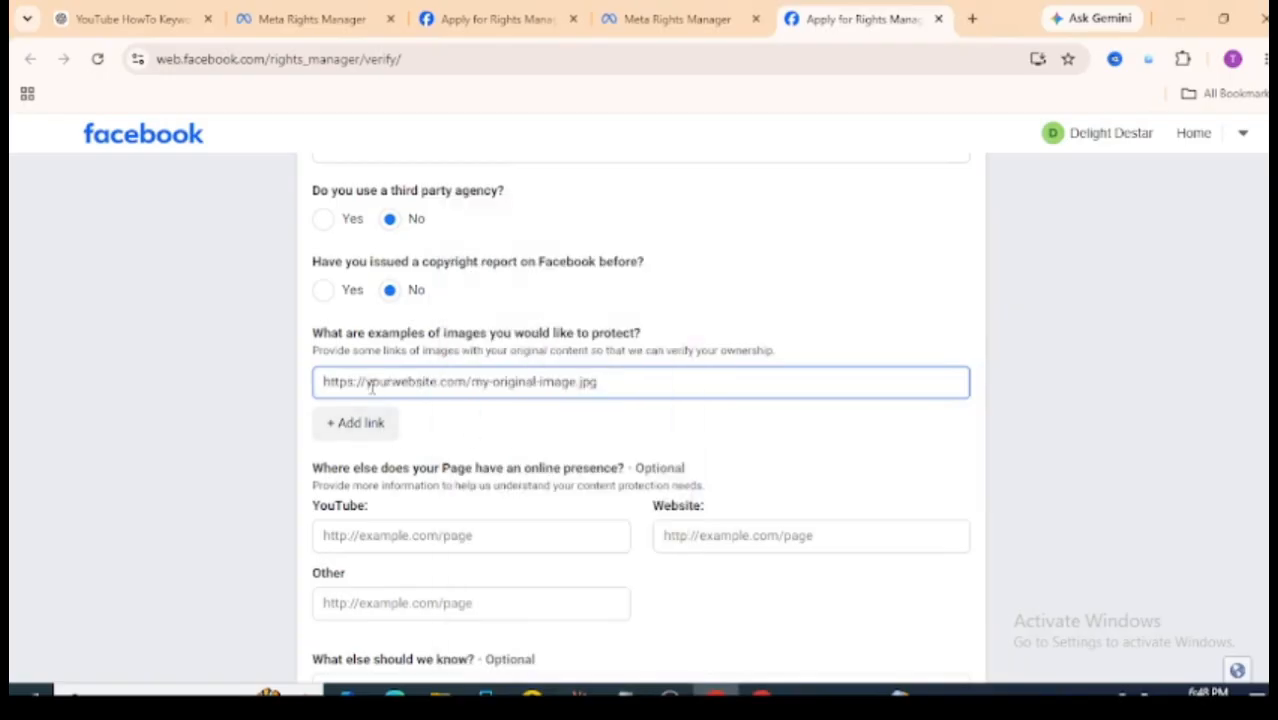
left_click_drag(370, 389, 460, 390)
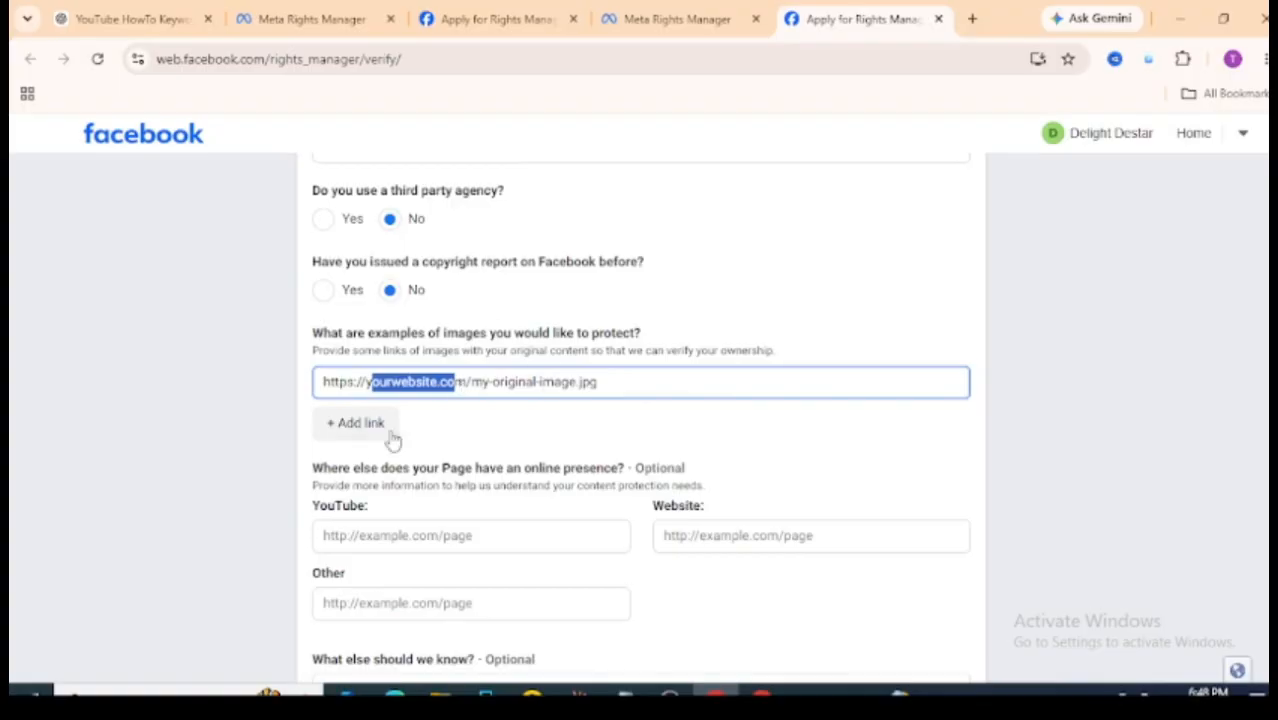
left_click_drag(471, 385, 376, 376)
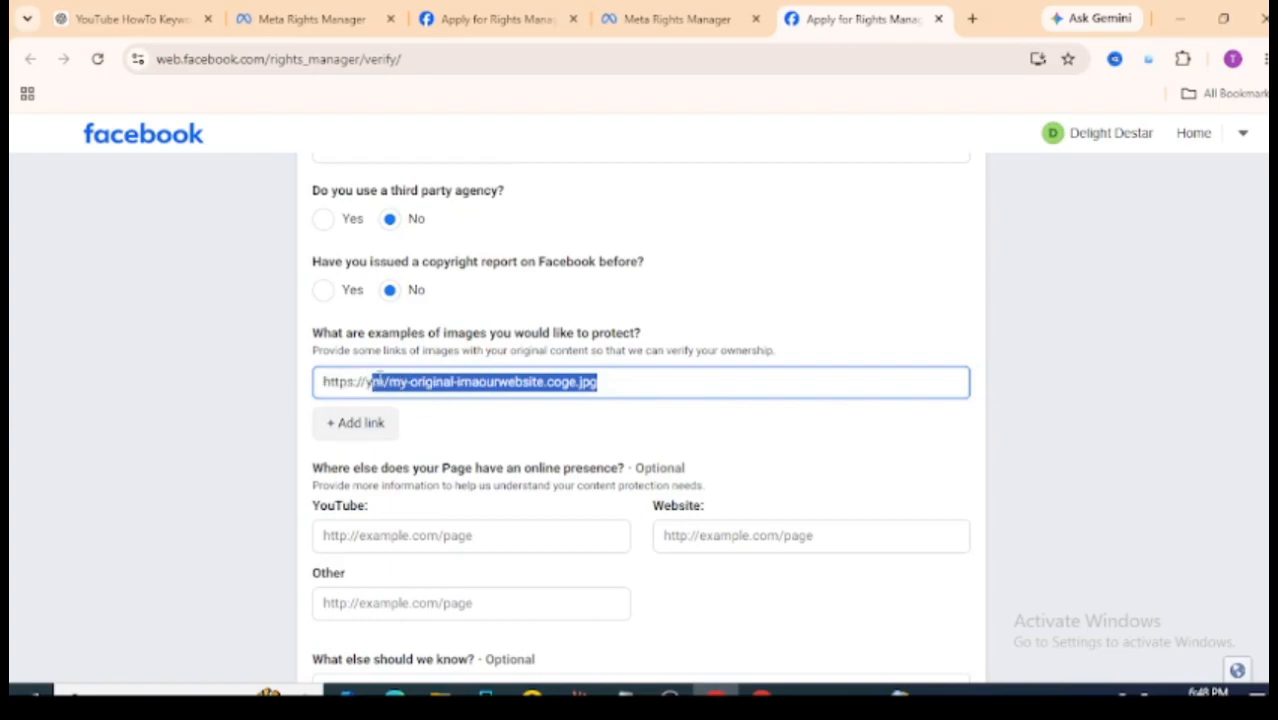
left_click(457, 386)
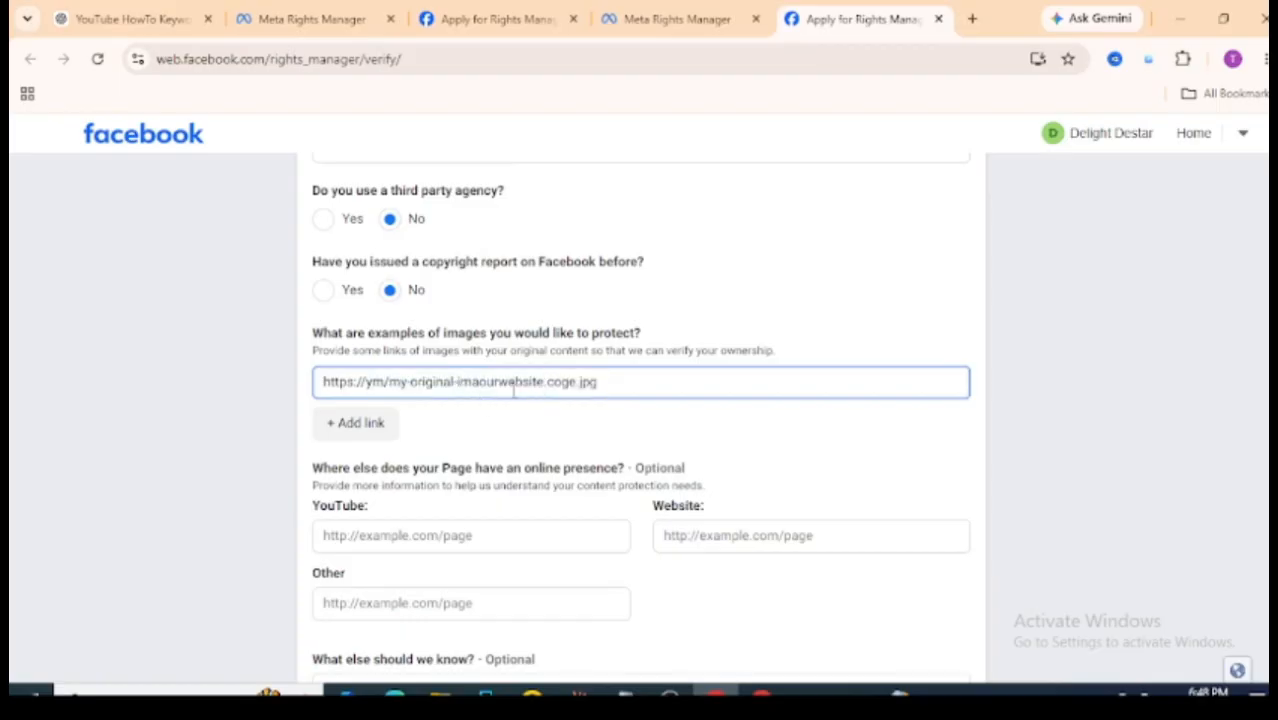
left_click_drag(609, 380, 194, 408)
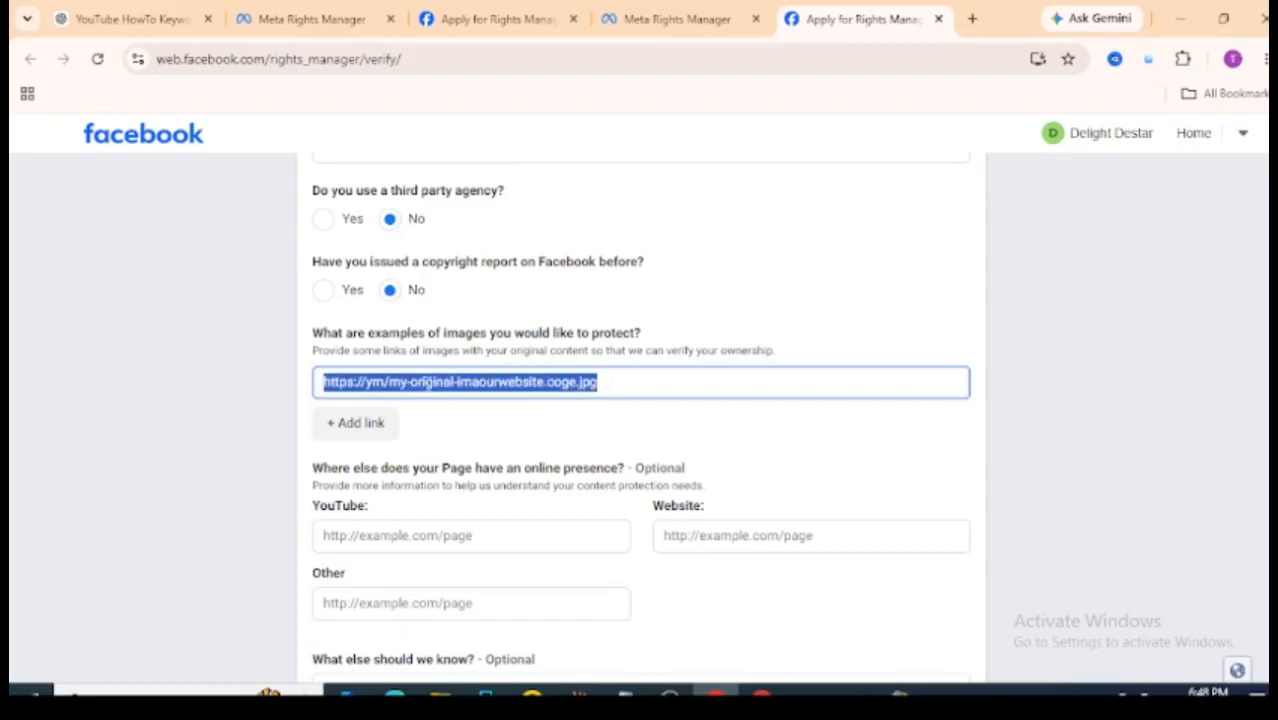
left_click(433, 381)
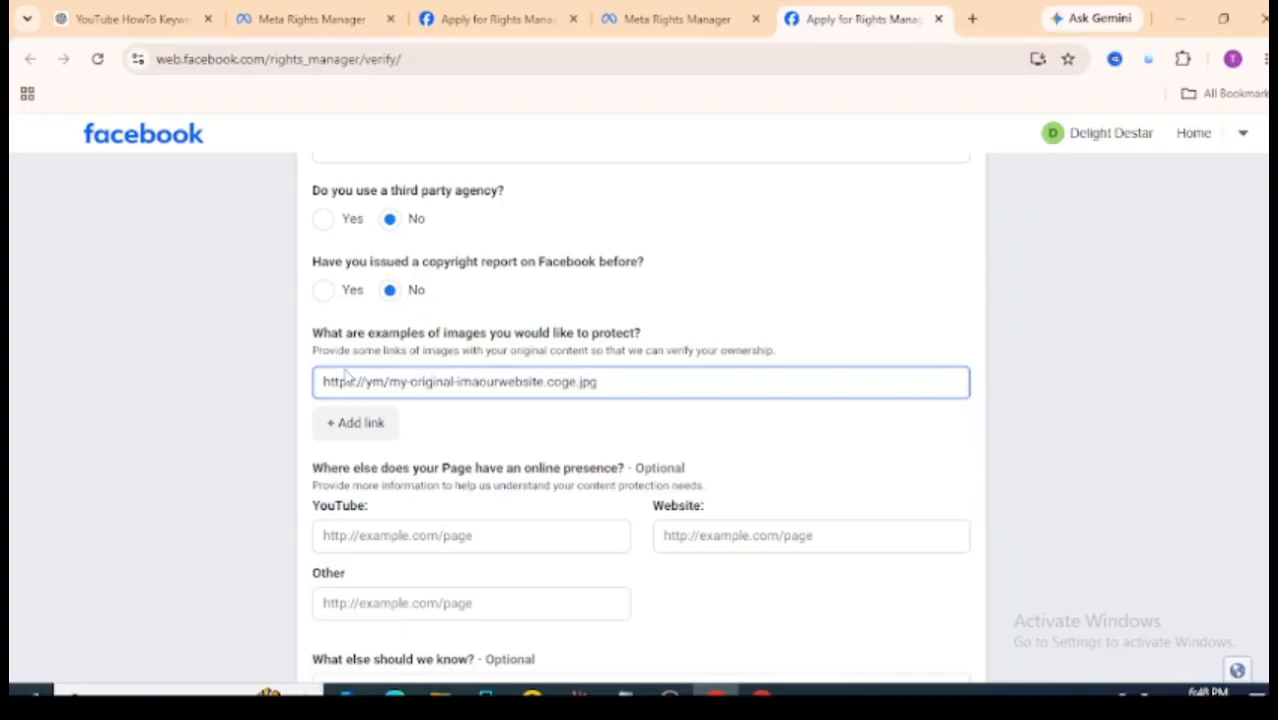
key("ctrl+z")
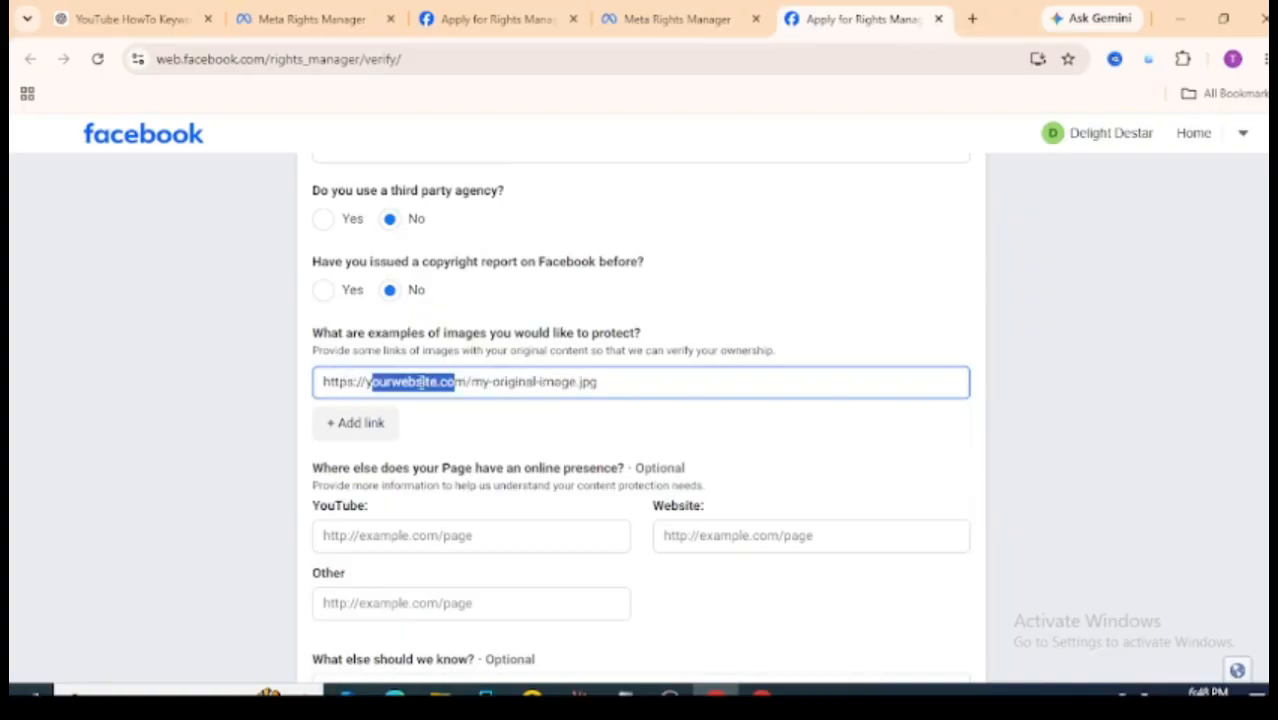
left_click(421, 383)
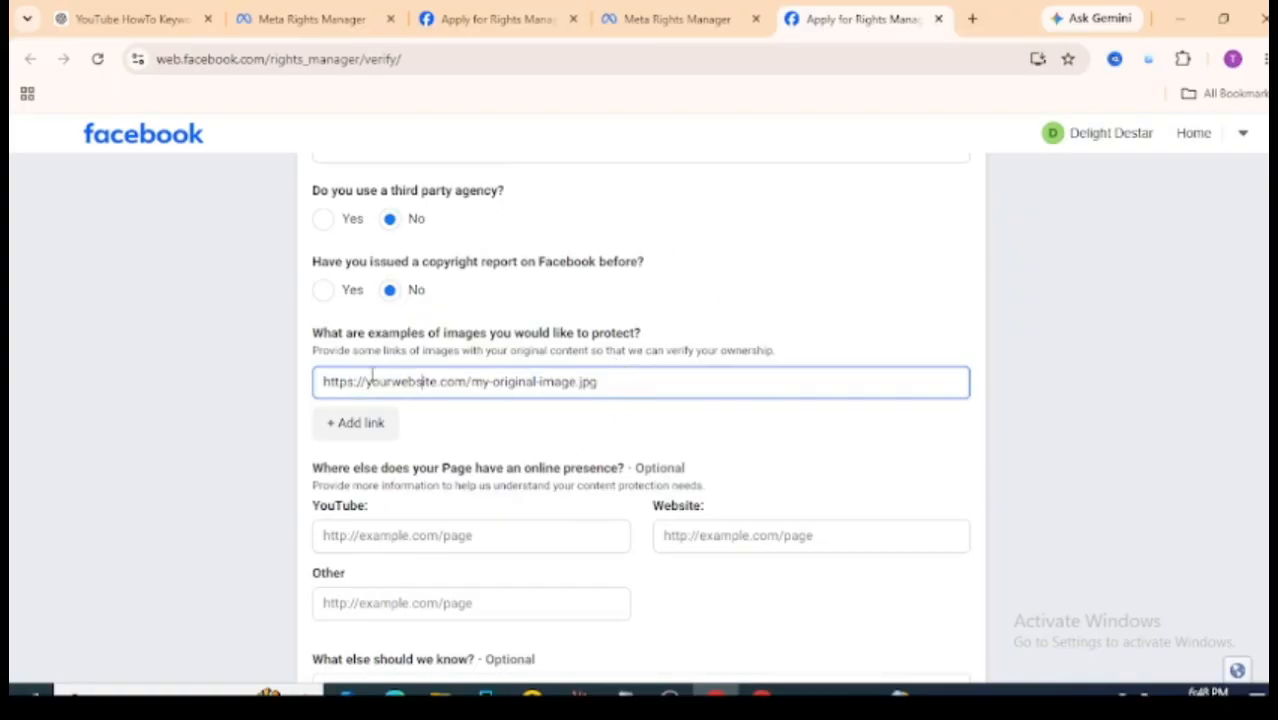
Review the pasted image link and add a second, empty link field for further examples of images to protect.
left_click_drag(372, 381, 345, 402)
left_click(549, 387)
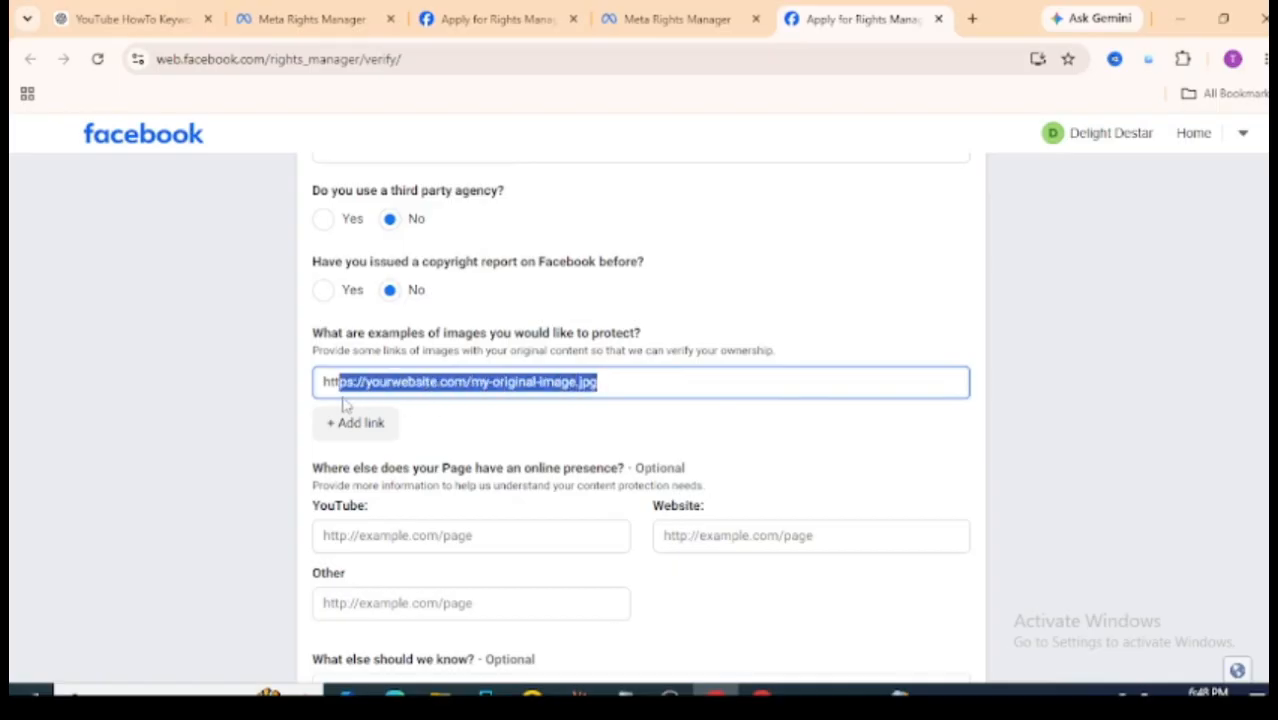
left_click(479, 382)
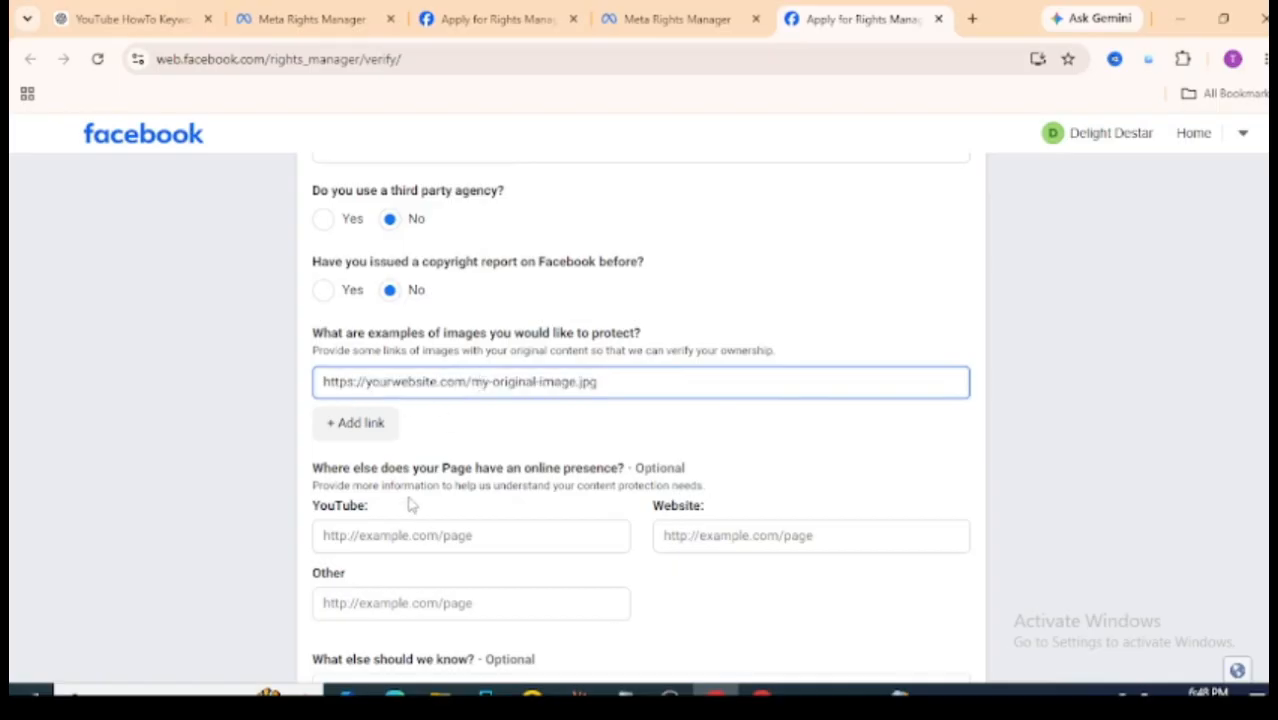
left_click(359, 441)
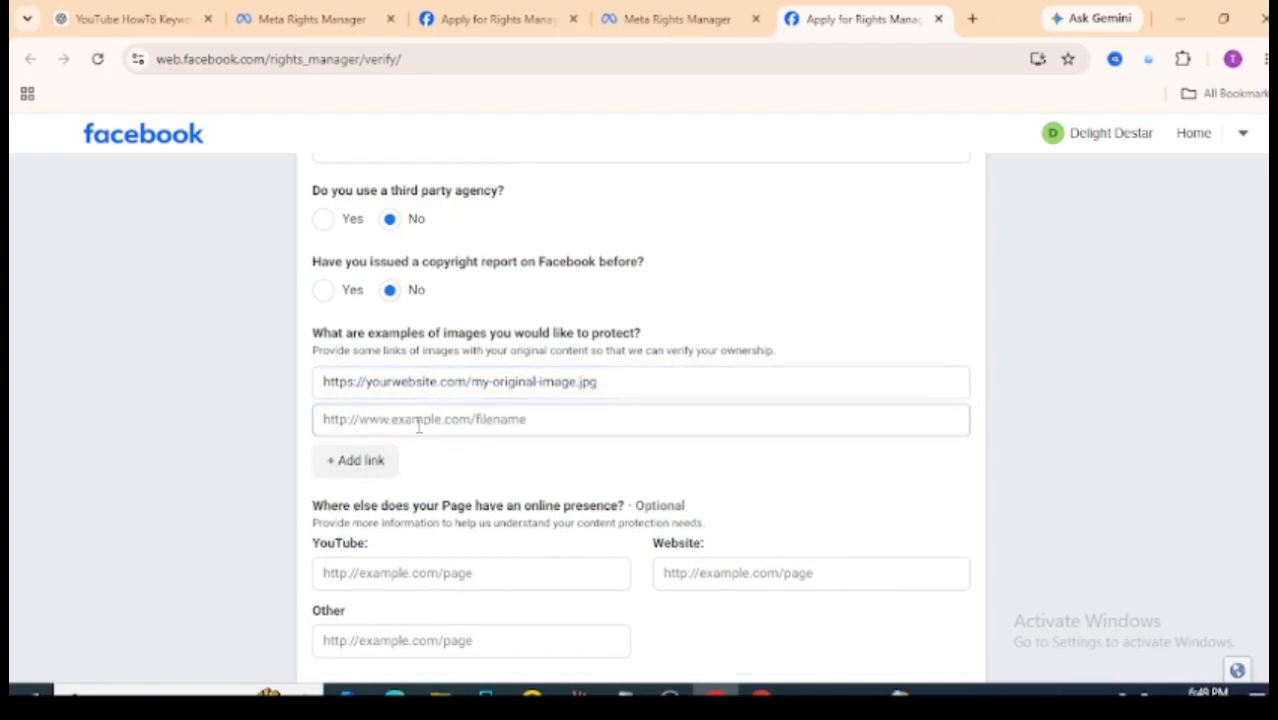
left_click_drag(366, 386, 620, 377)
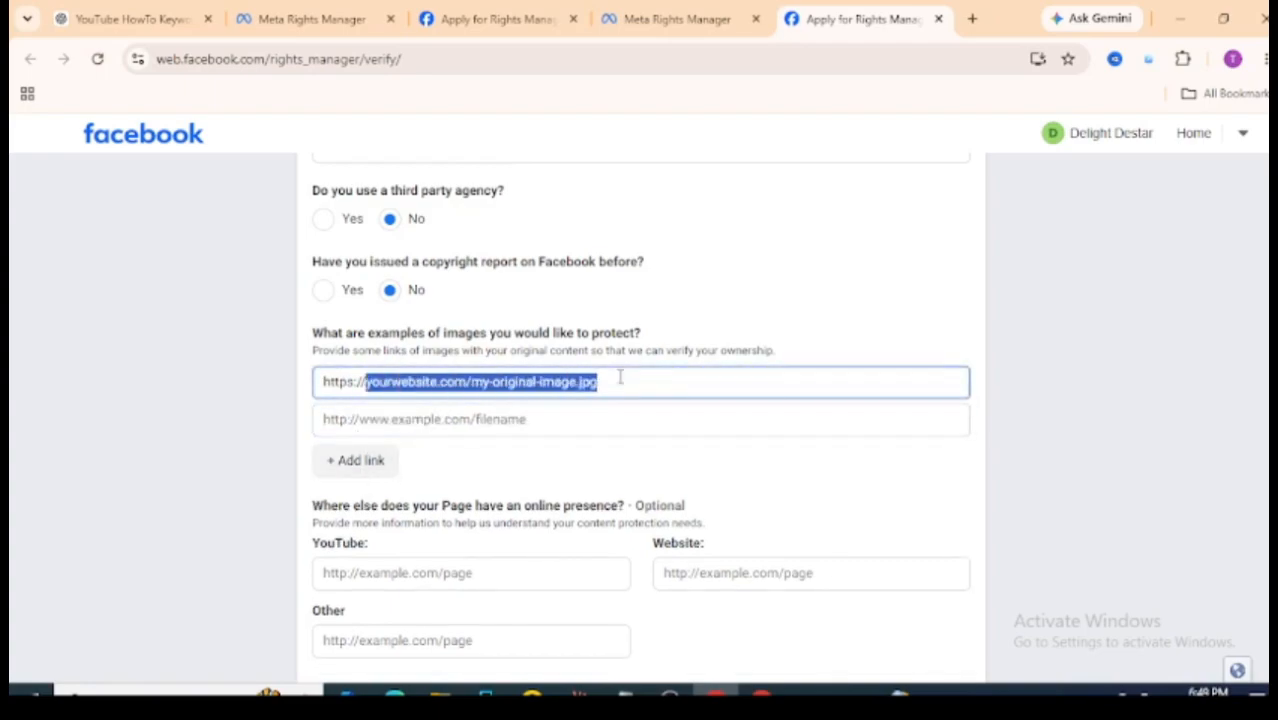
left_click(401, 385)
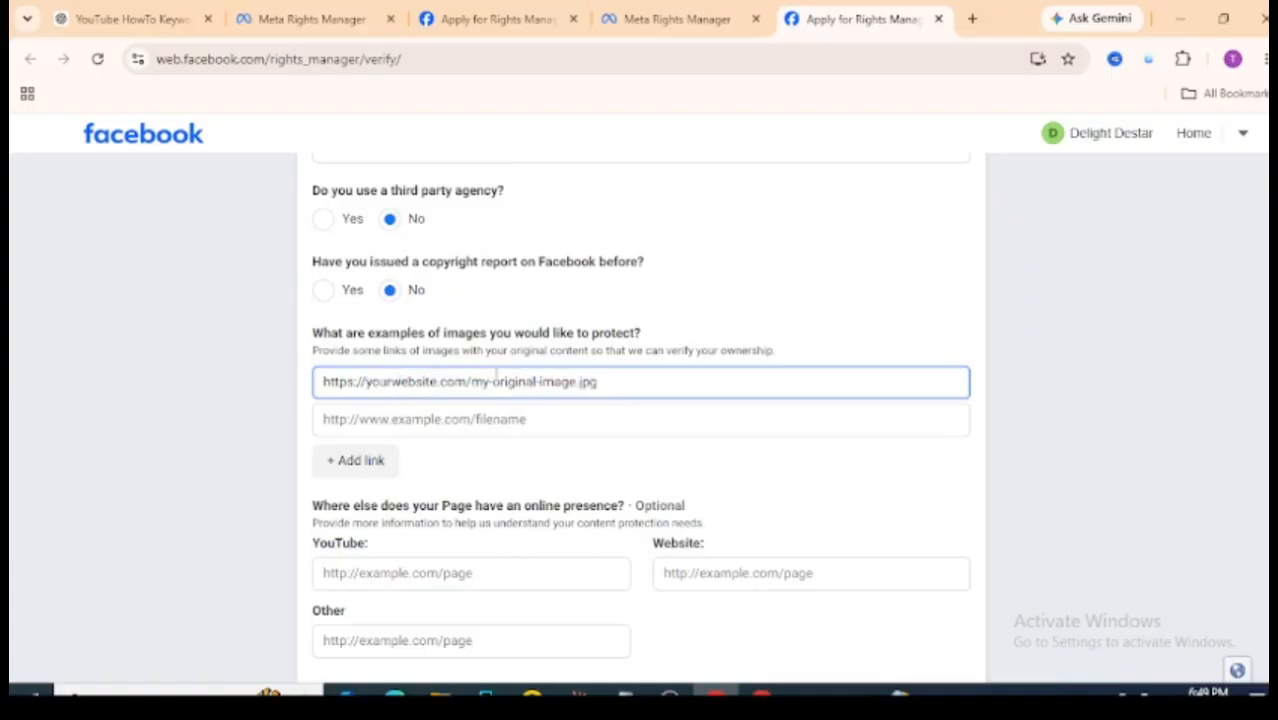
left_click_drag(612, 387, 322, 385)
left_click(379, 390)
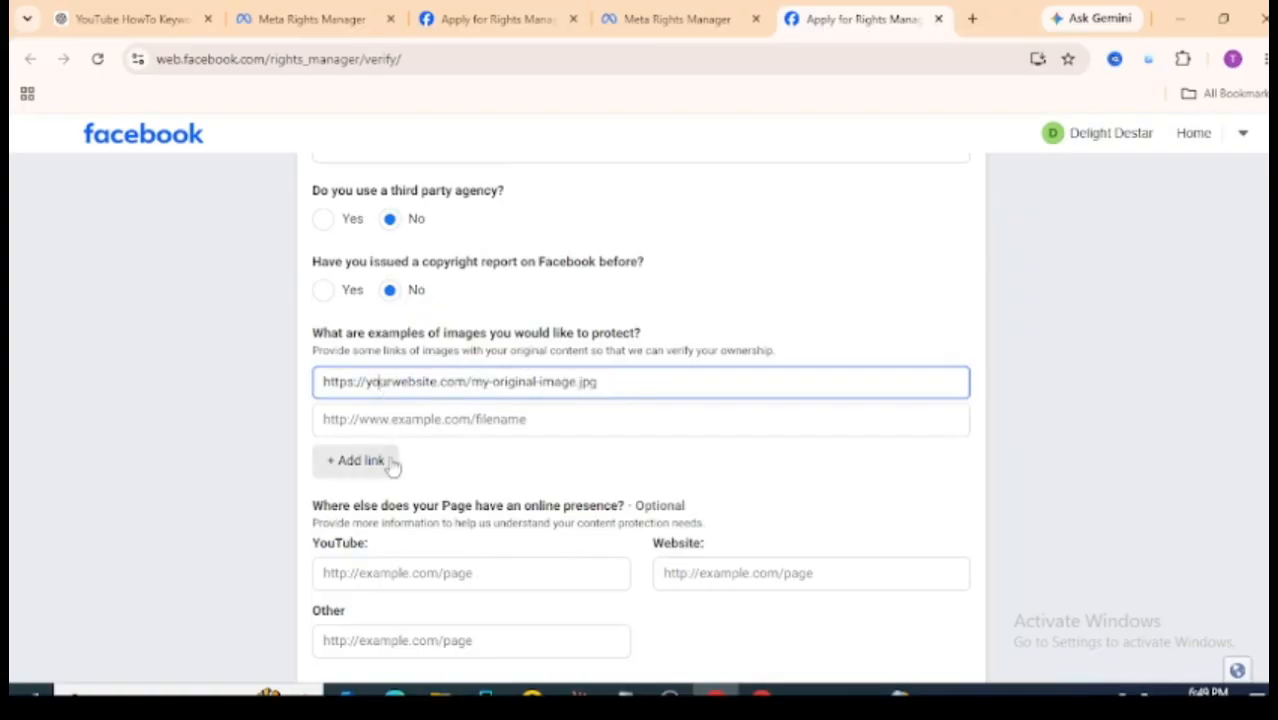
Examine the optional online presence section with its YouTube, Website and Other fields, and the empty second image link field.
scroll(840, 367, "down", 3)
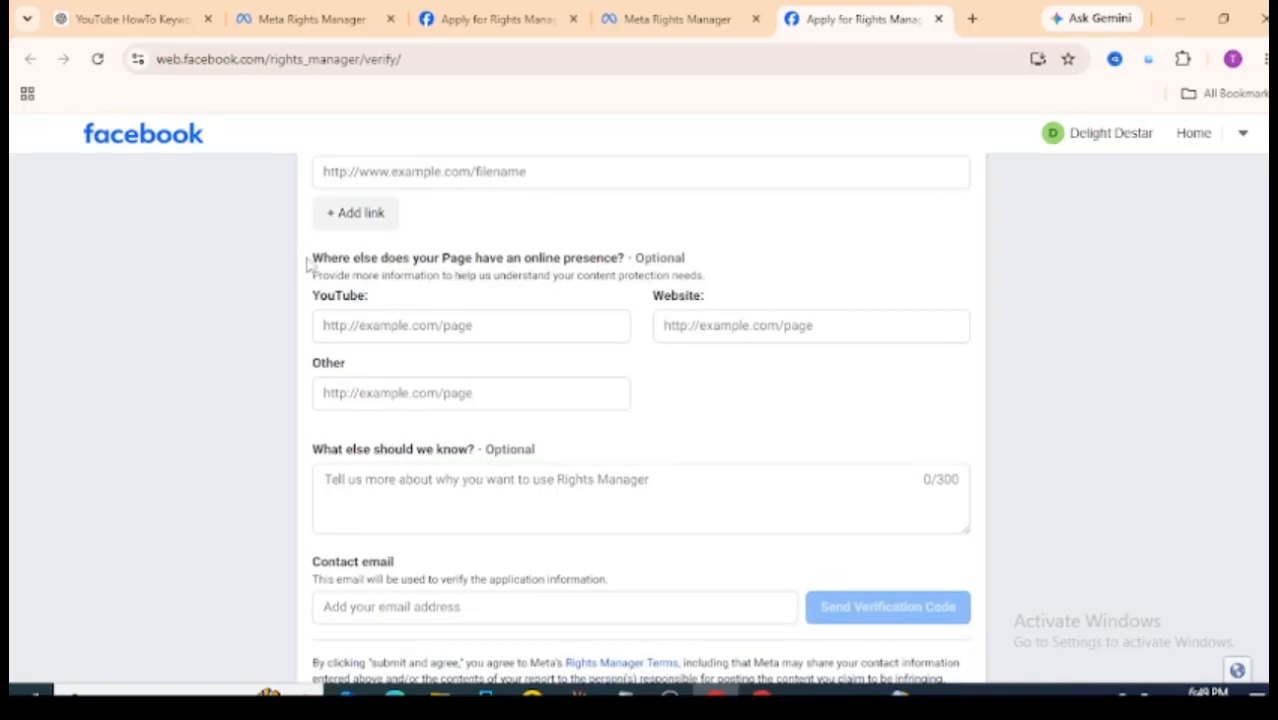
left_click_drag(308, 260, 630, 257)
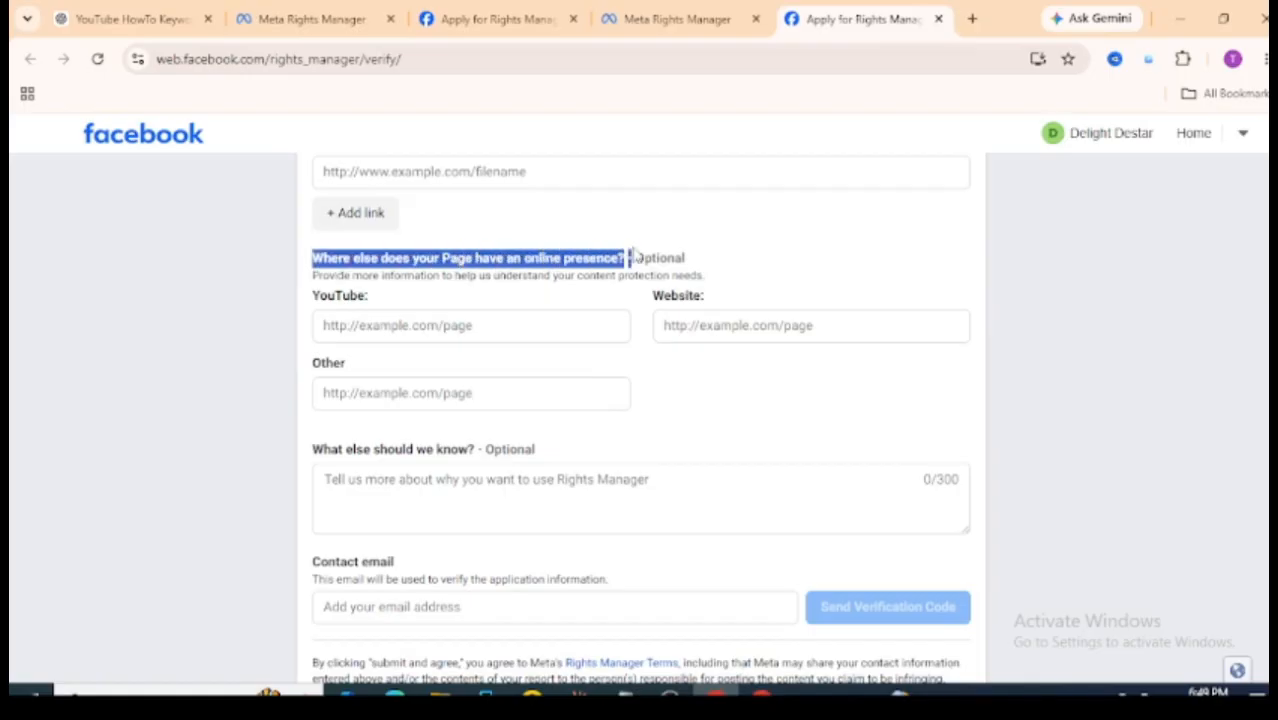
left_click(537, 262)
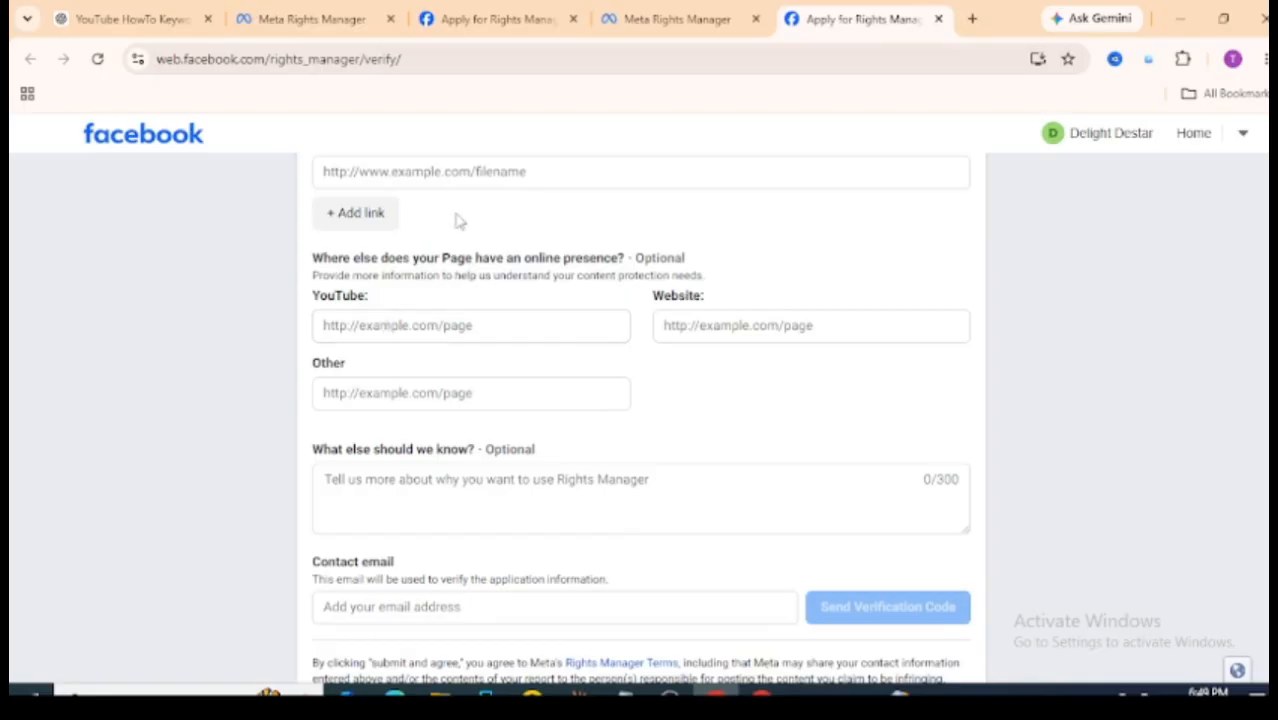
left_click(445, 175)
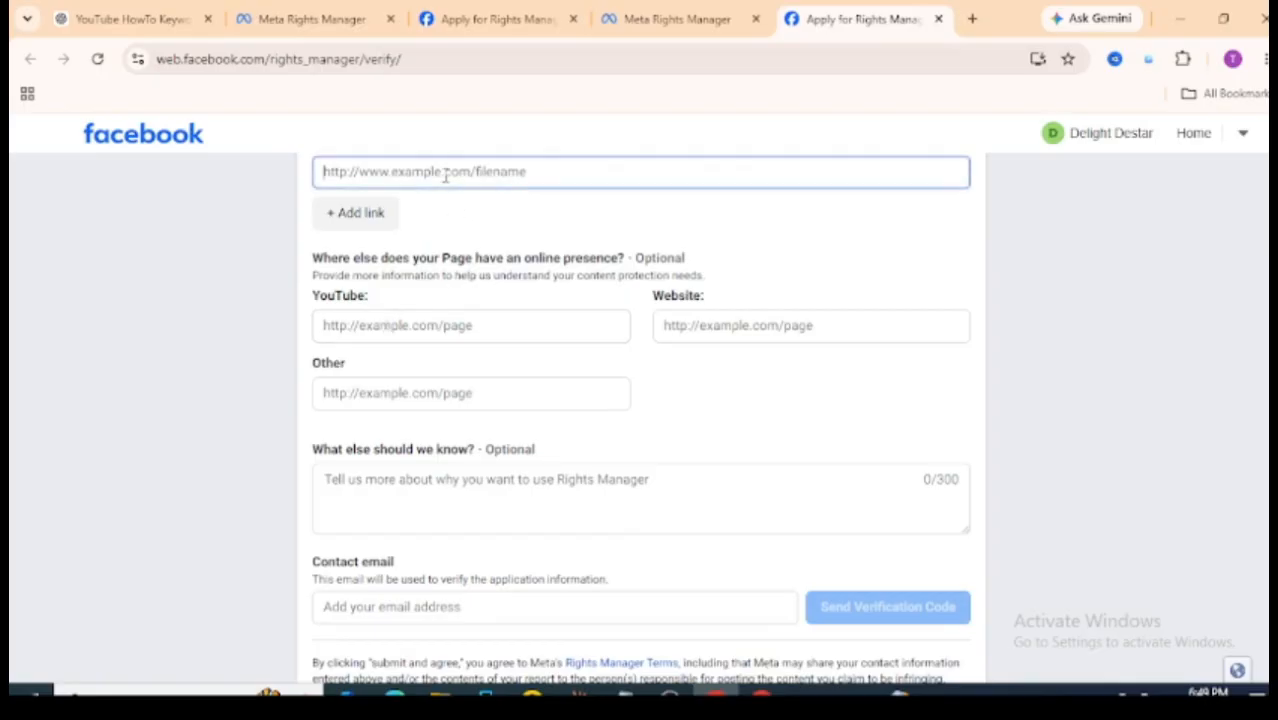
left_click(404, 326)
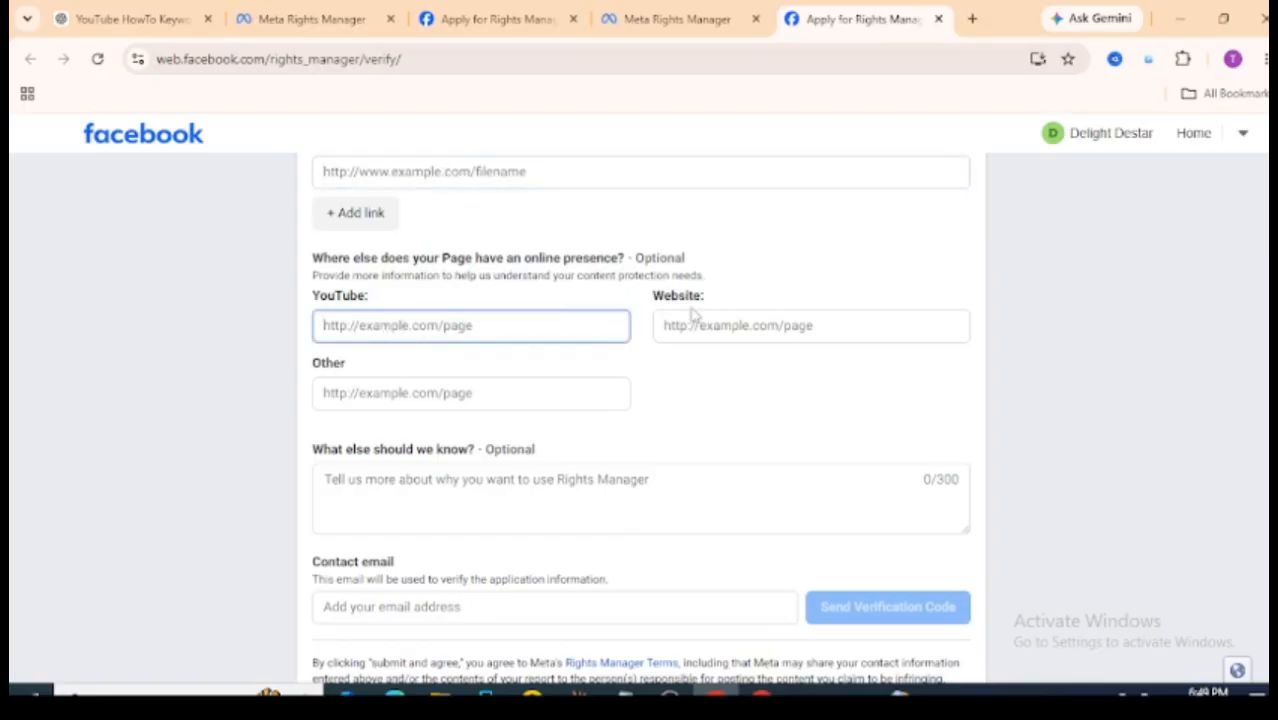
left_click_drag(627, 259, 733, 262)
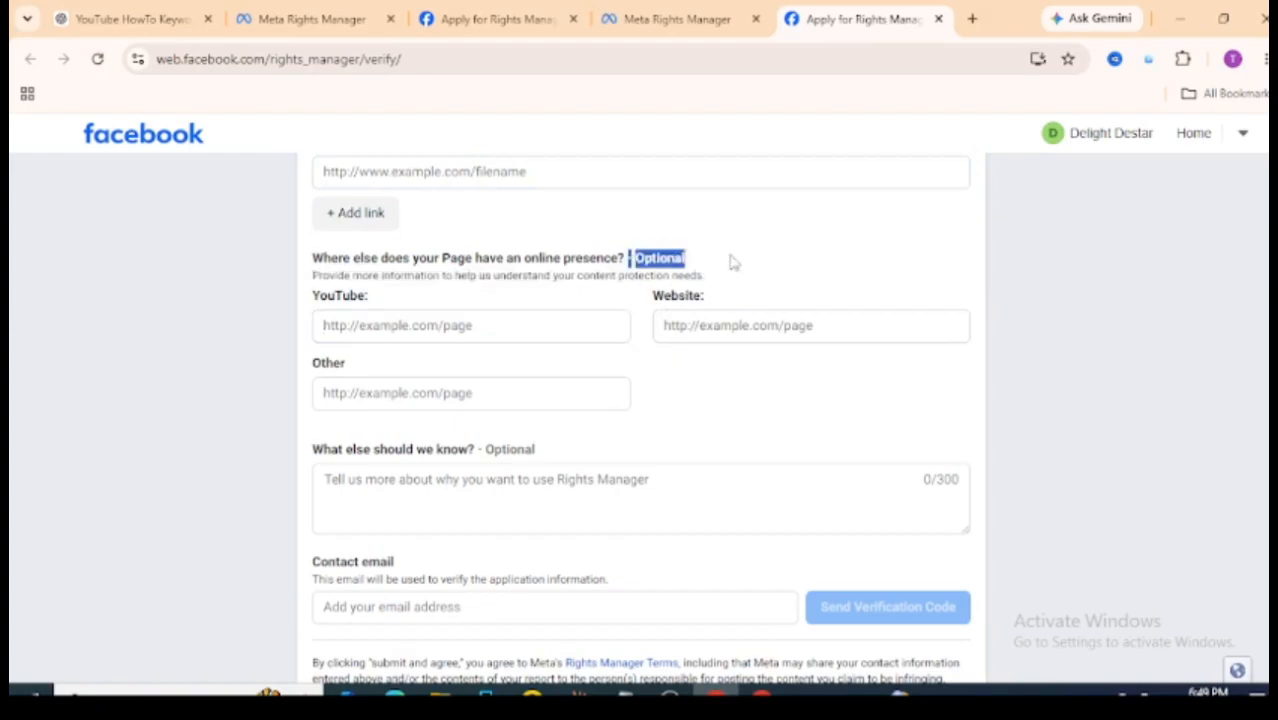
left_click(411, 326)
left_click(458, 178)
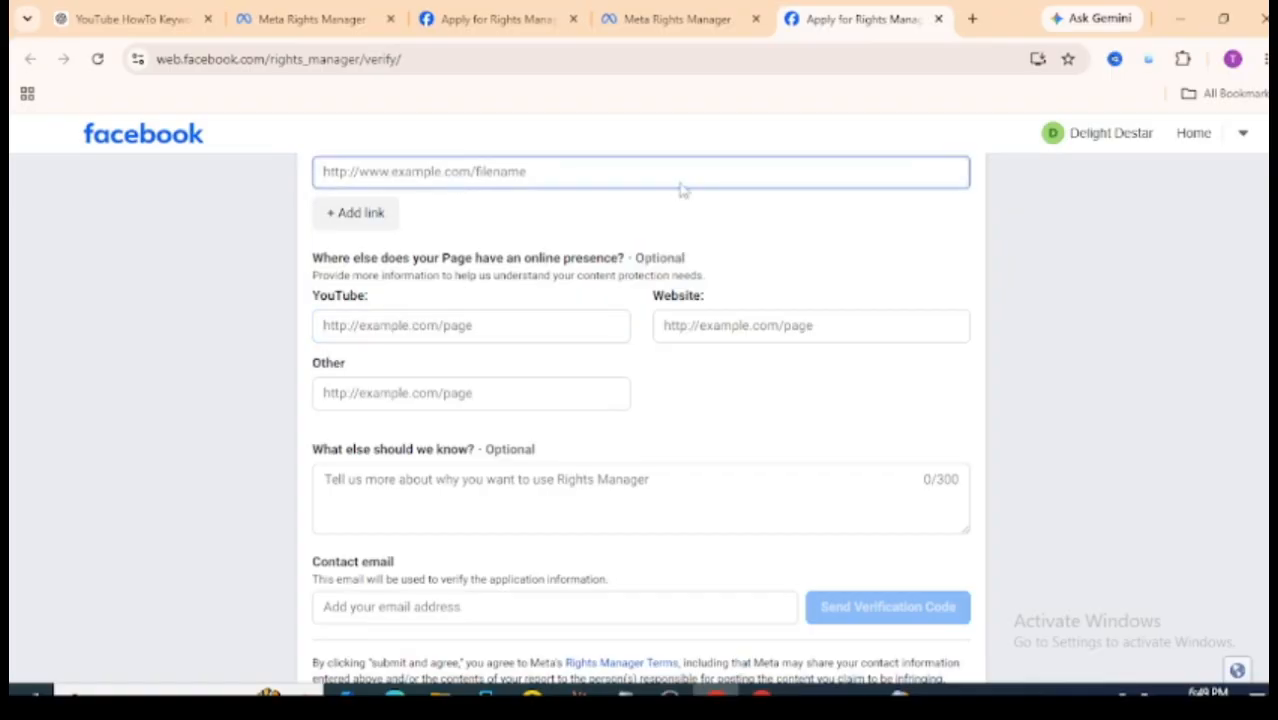
scroll(641, 420, "up", 1)
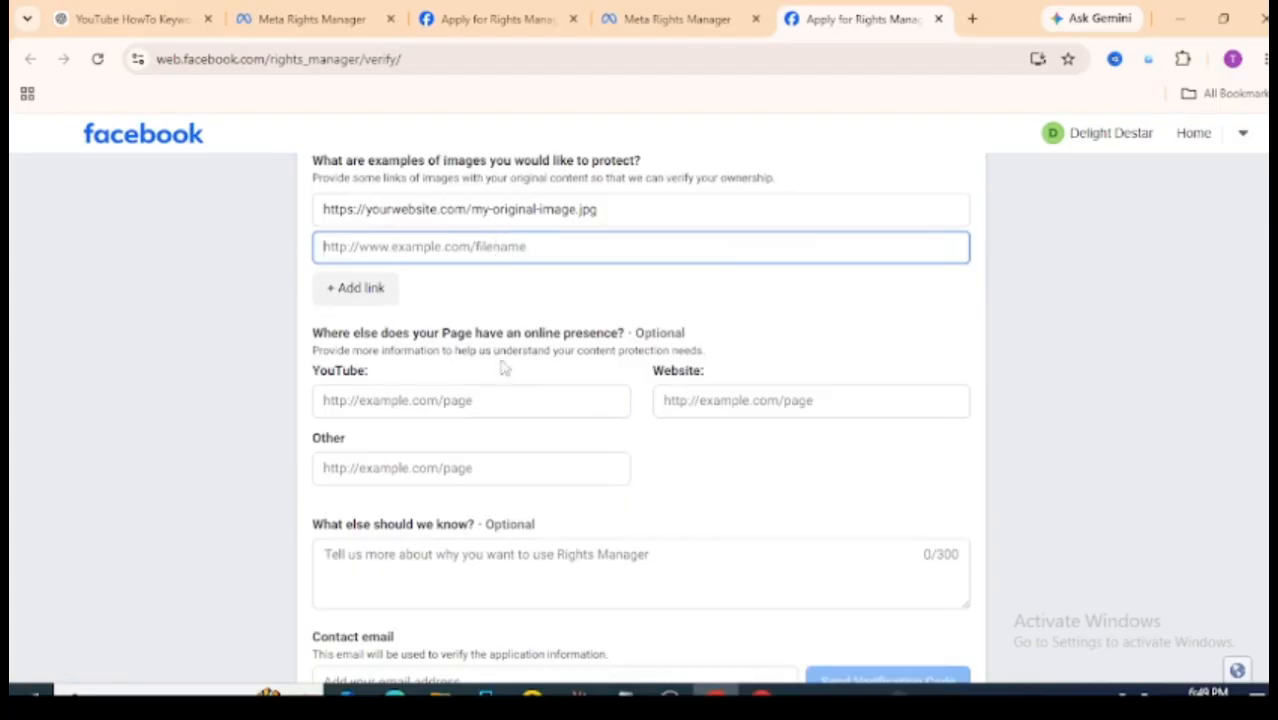
left_click(434, 474)
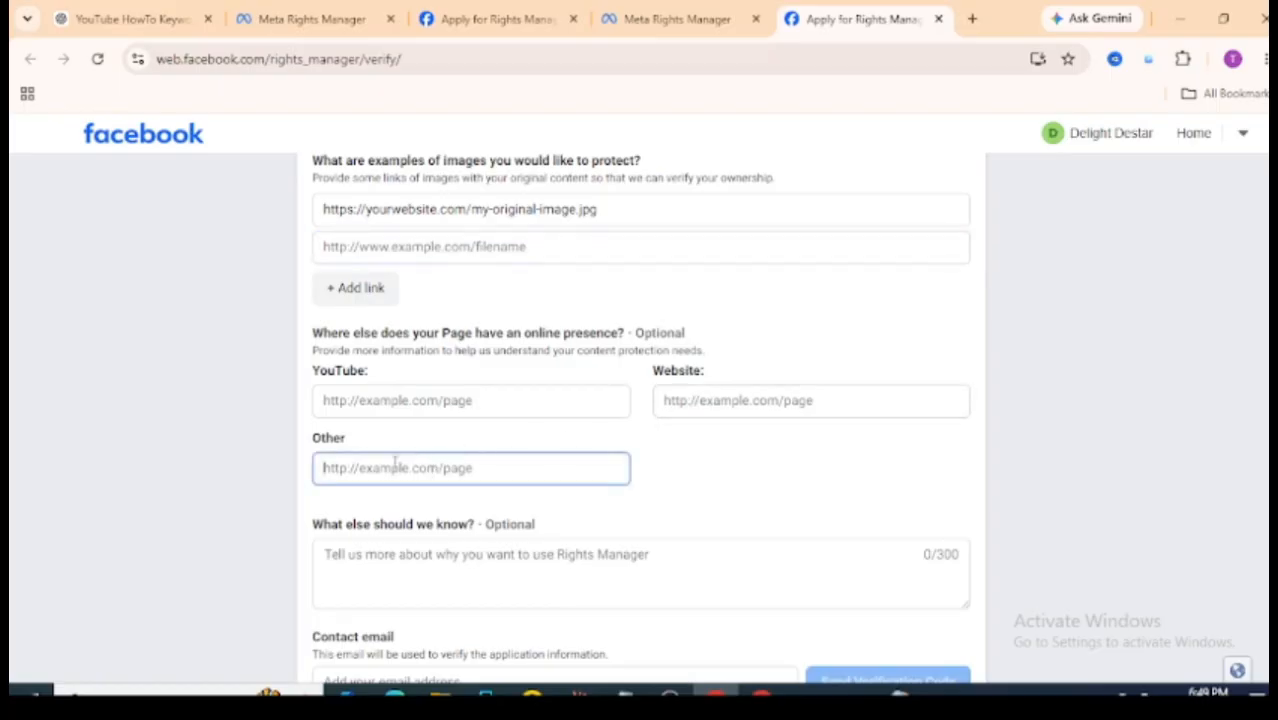
left_click(428, 396)
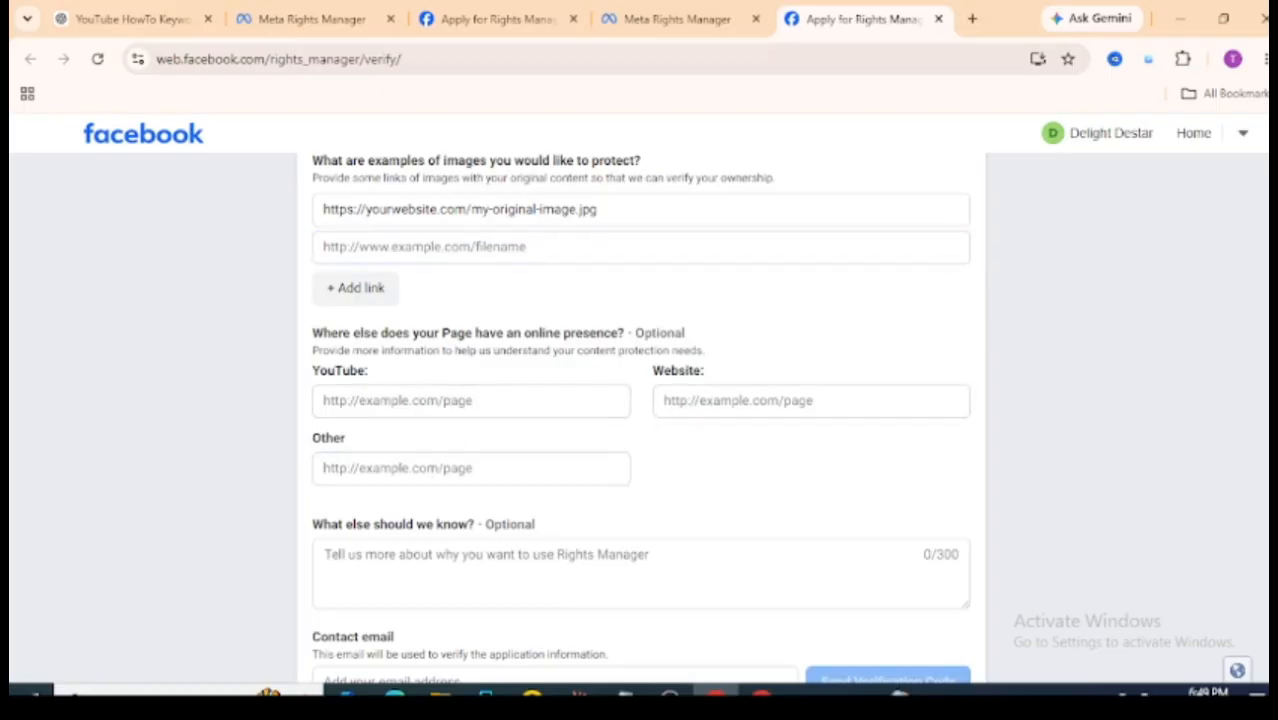
Switch to the untitled Notepad note and copy the statement about using Rights Manager to monitor and protect original visual content.
scroll(428, 396, "down", 1)
scroll(578, 329, "down", 4)
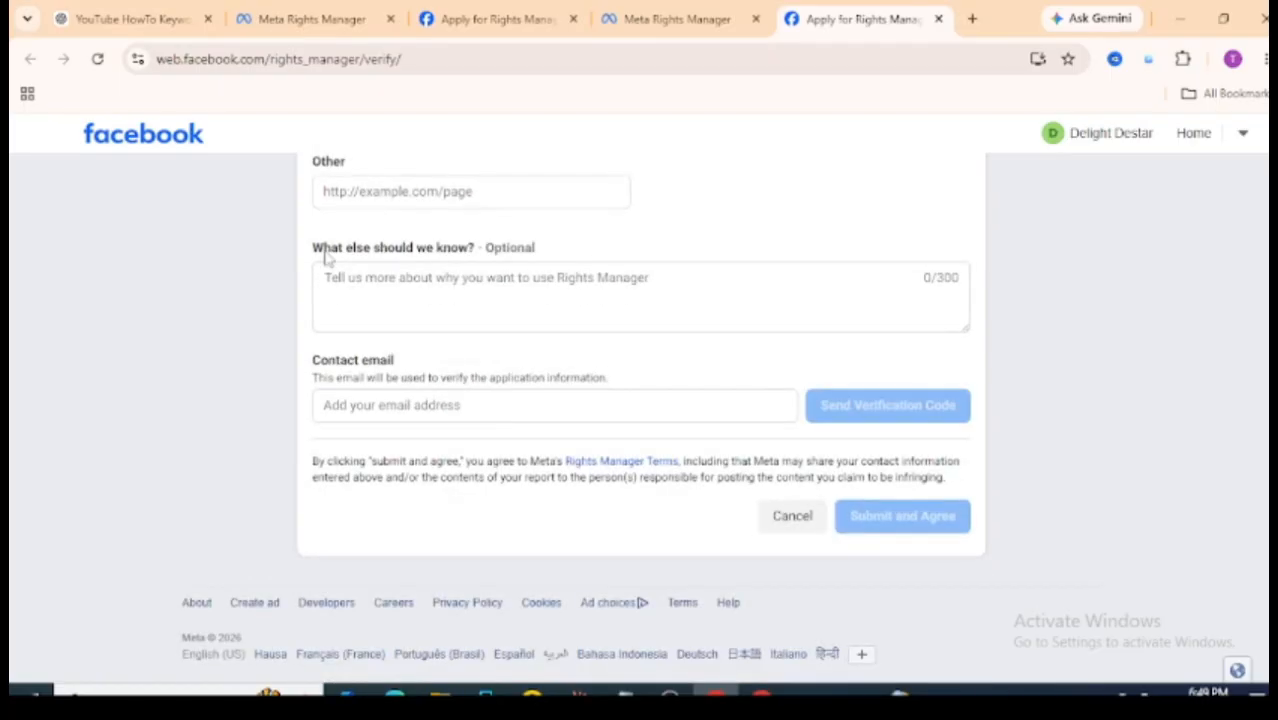
left_click(442, 278)
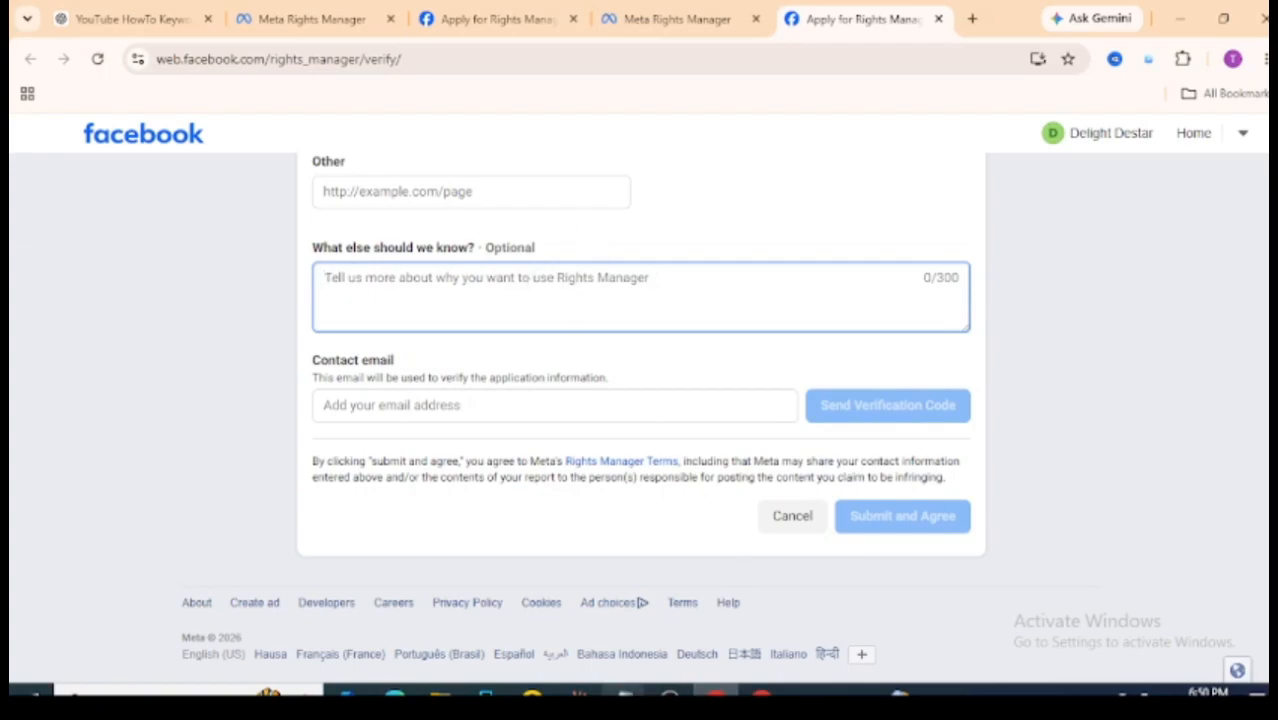
mouse_move(625, 693)
left_click(713, 579)
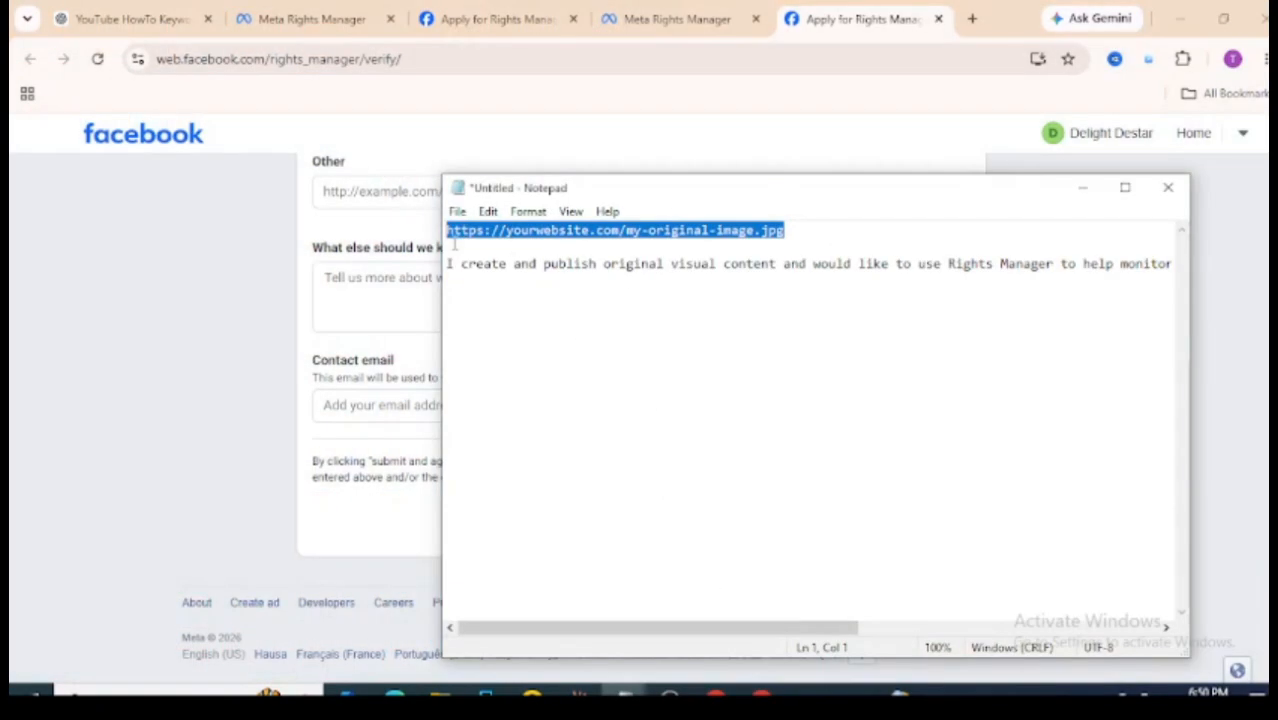
left_click_drag(480, 263, 422, 262)
left_click(447, 263)
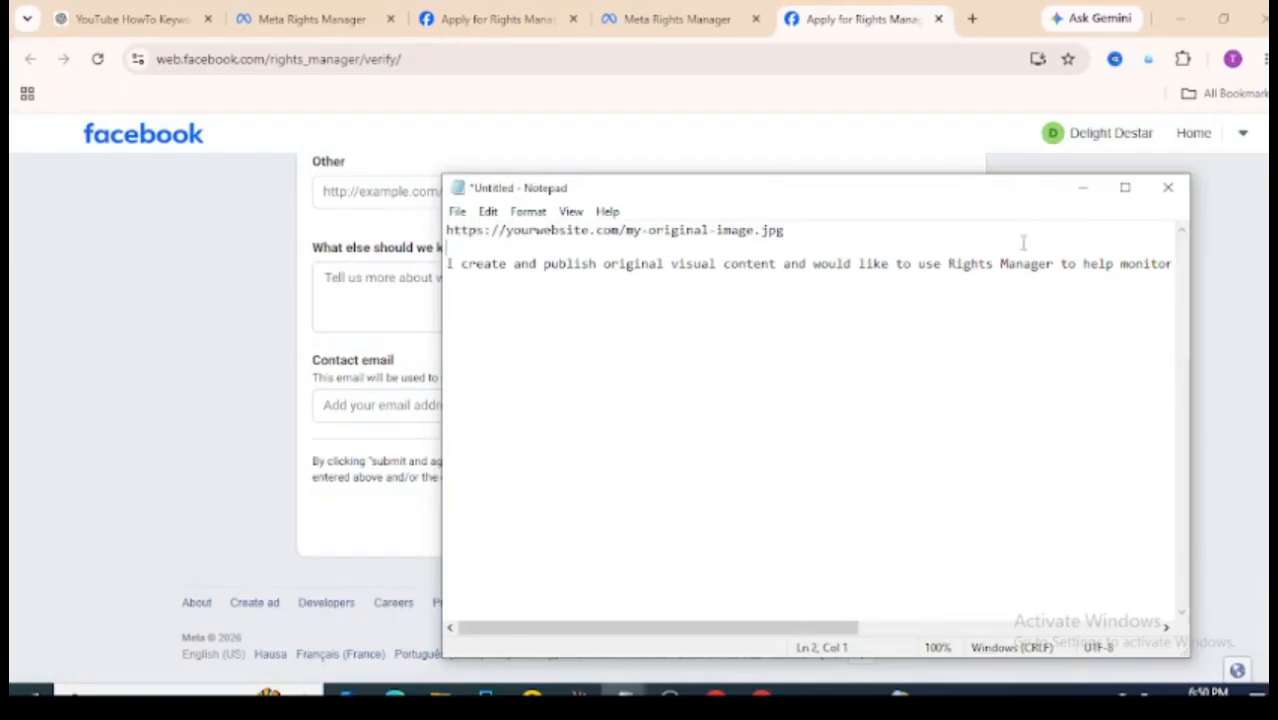
key("shift+End")
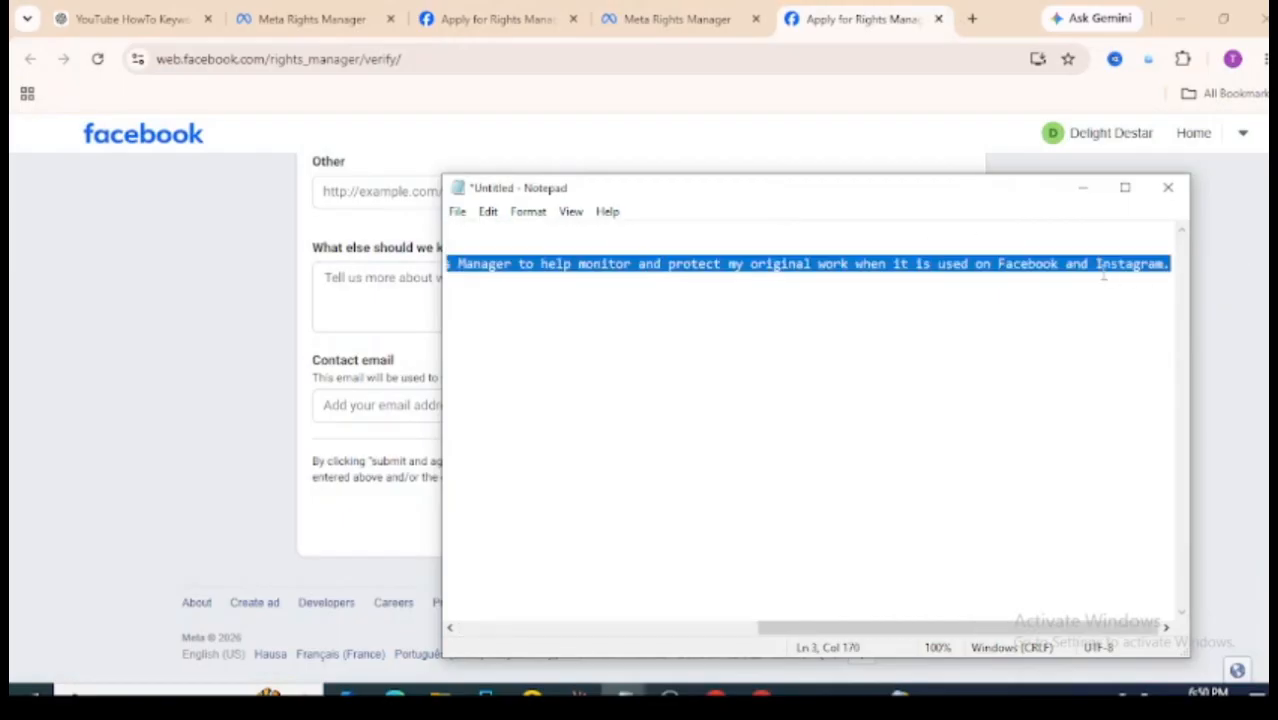
right_click(1102, 270)
left_click(1088, 332)
Return to the application and paste the copied statement as the answer to "What else should we know?".
left_click(1082, 187)
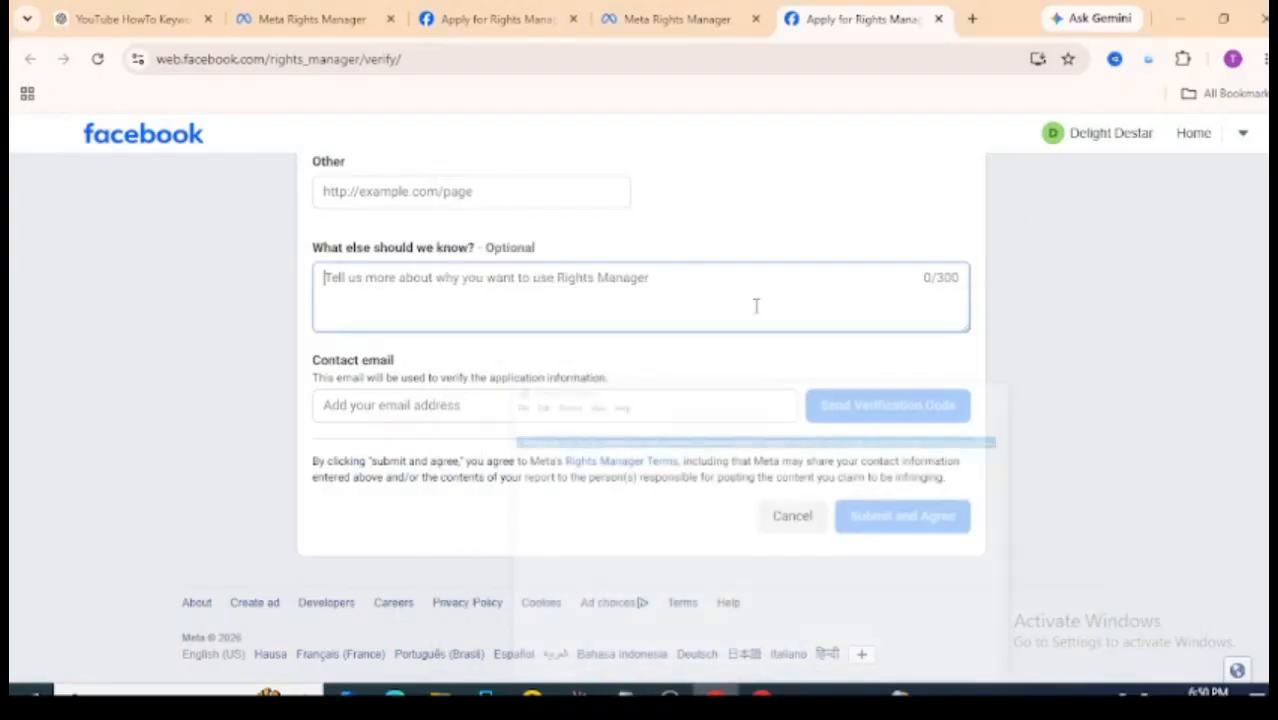
right_click(340, 285)
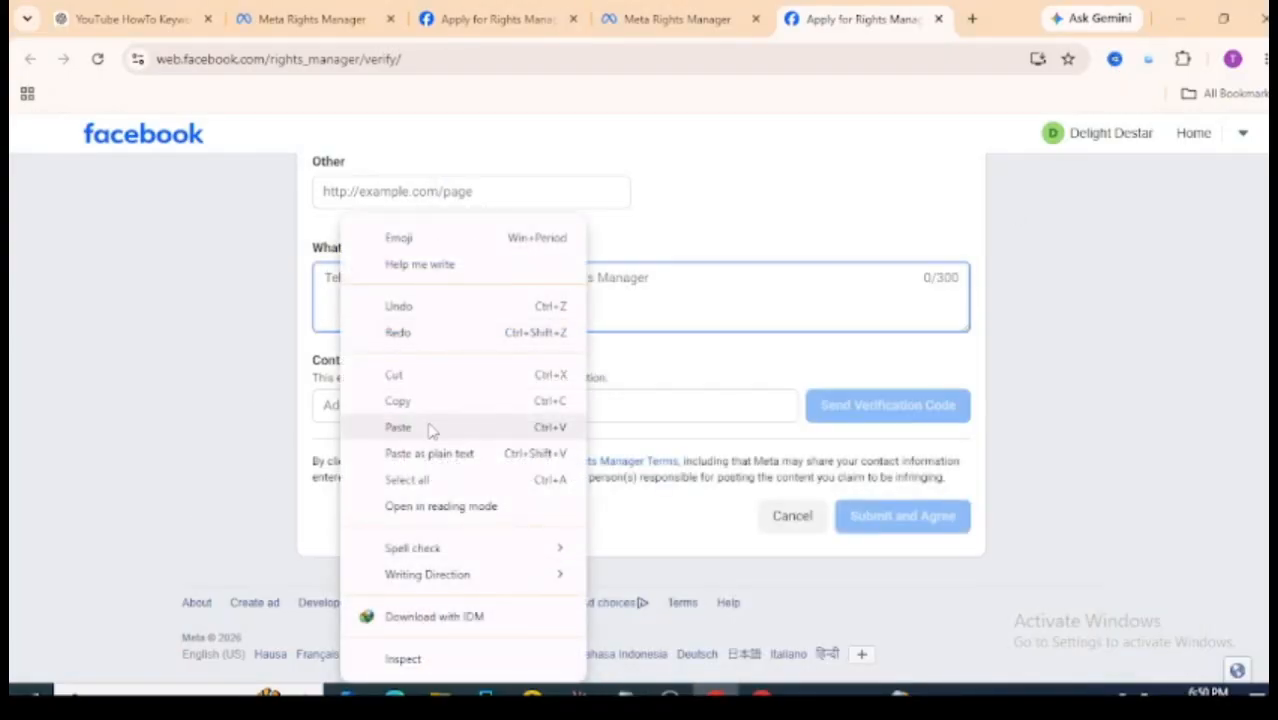
left_click(428, 426)
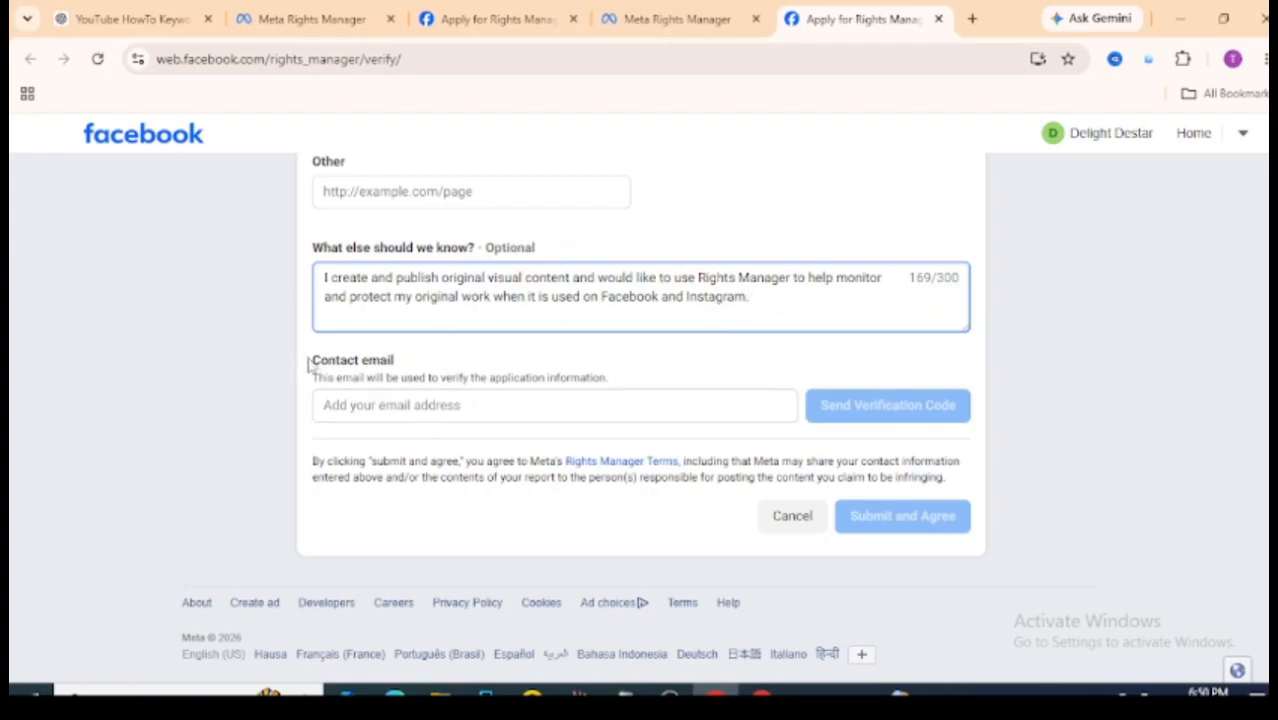
Look at the contact email field and its verification code option, leaving the email address empty.
left_click_drag(309, 366, 414, 365)
left_click(414, 365)
left_click(375, 405)
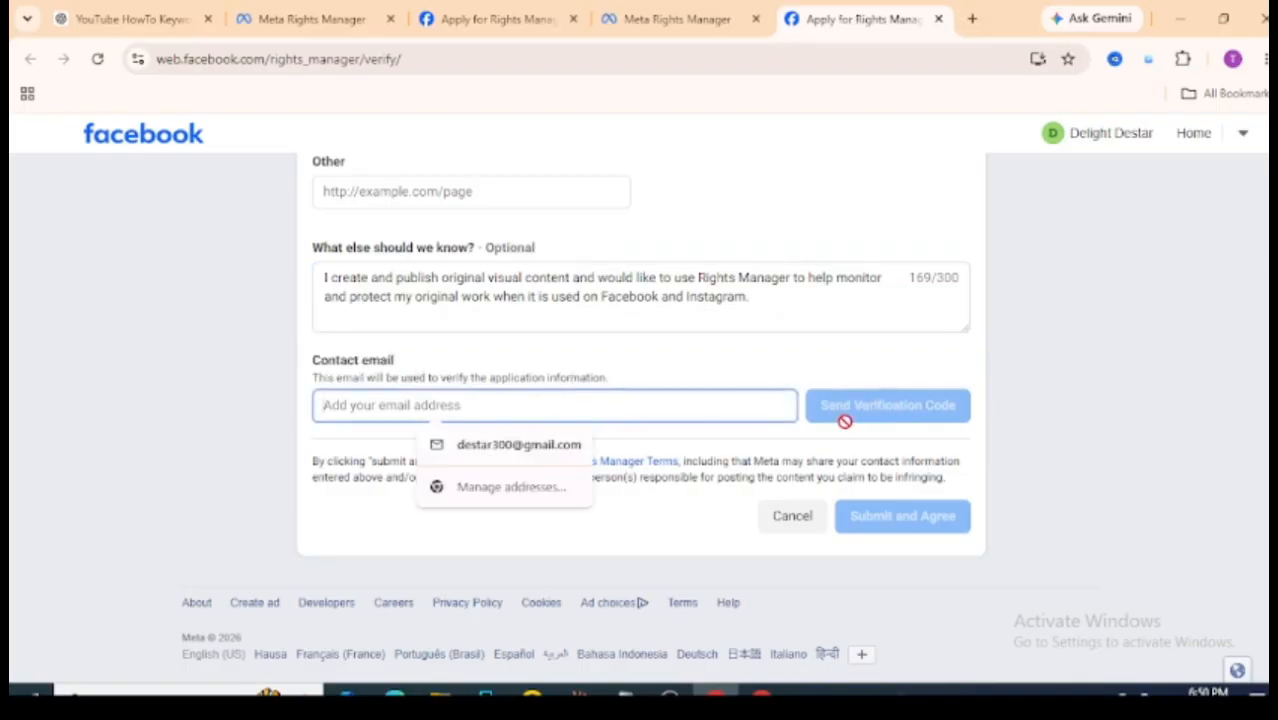
left_click(851, 386)
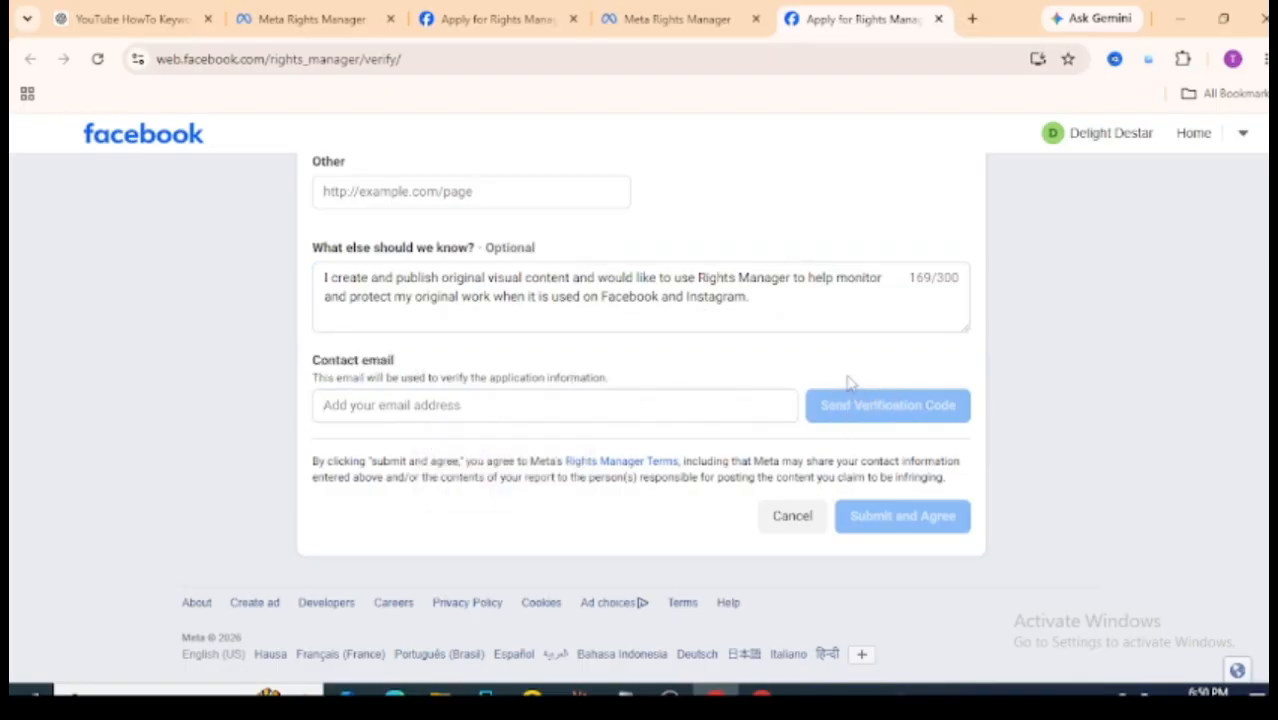
left_click(491, 404)
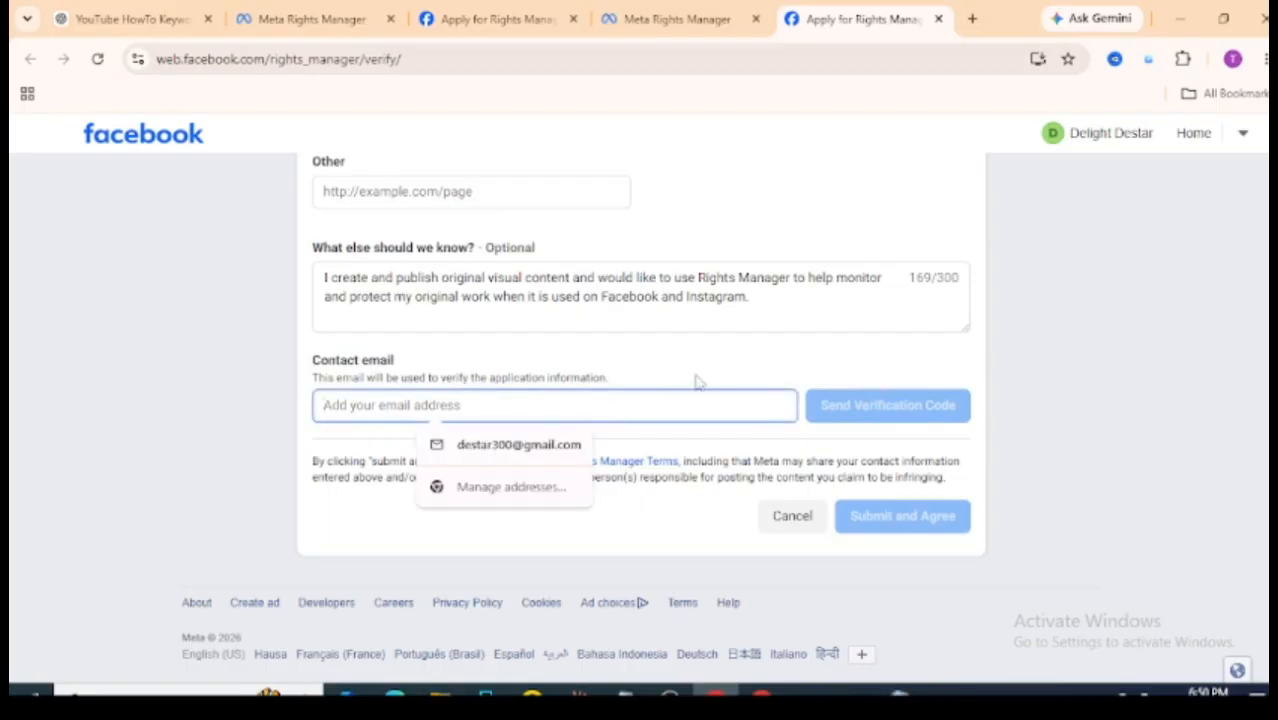
left_click(1080, 314)
scroll(640, 418, "up", 2)
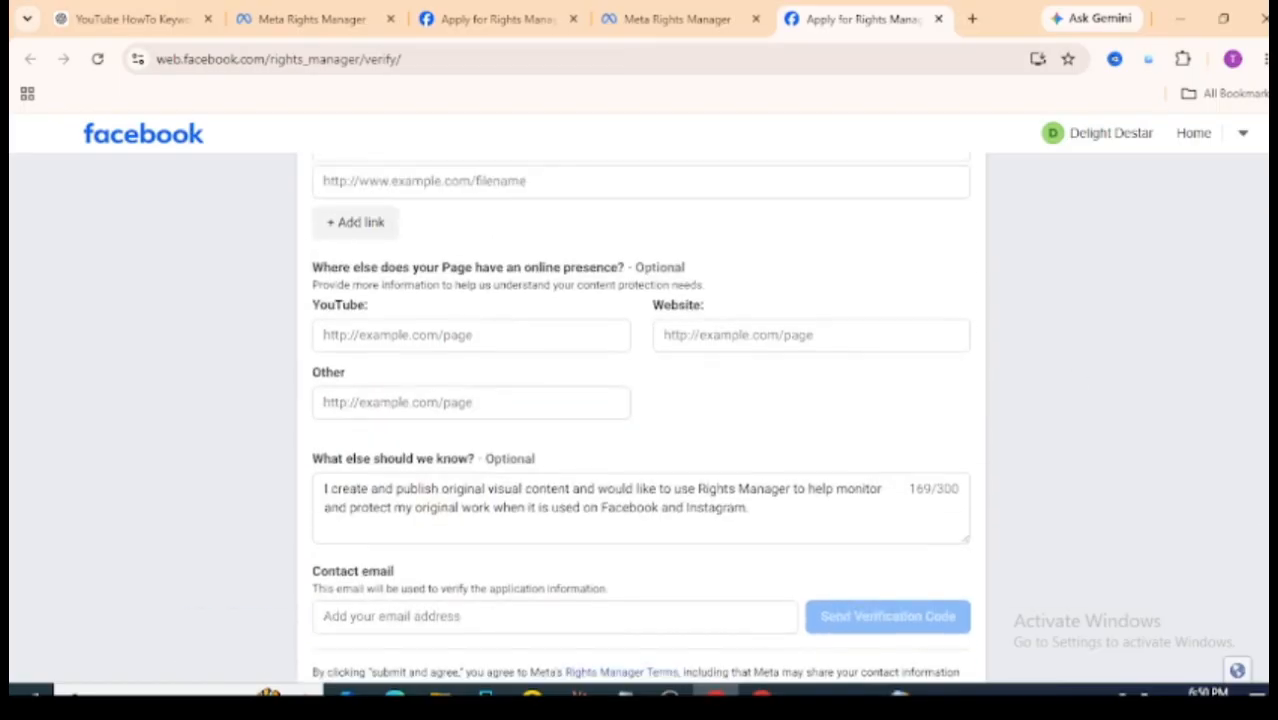
Select Video as the type of content to protect and Individual creator as the type of rights holder.
scroll(640, 418, "down", 2)
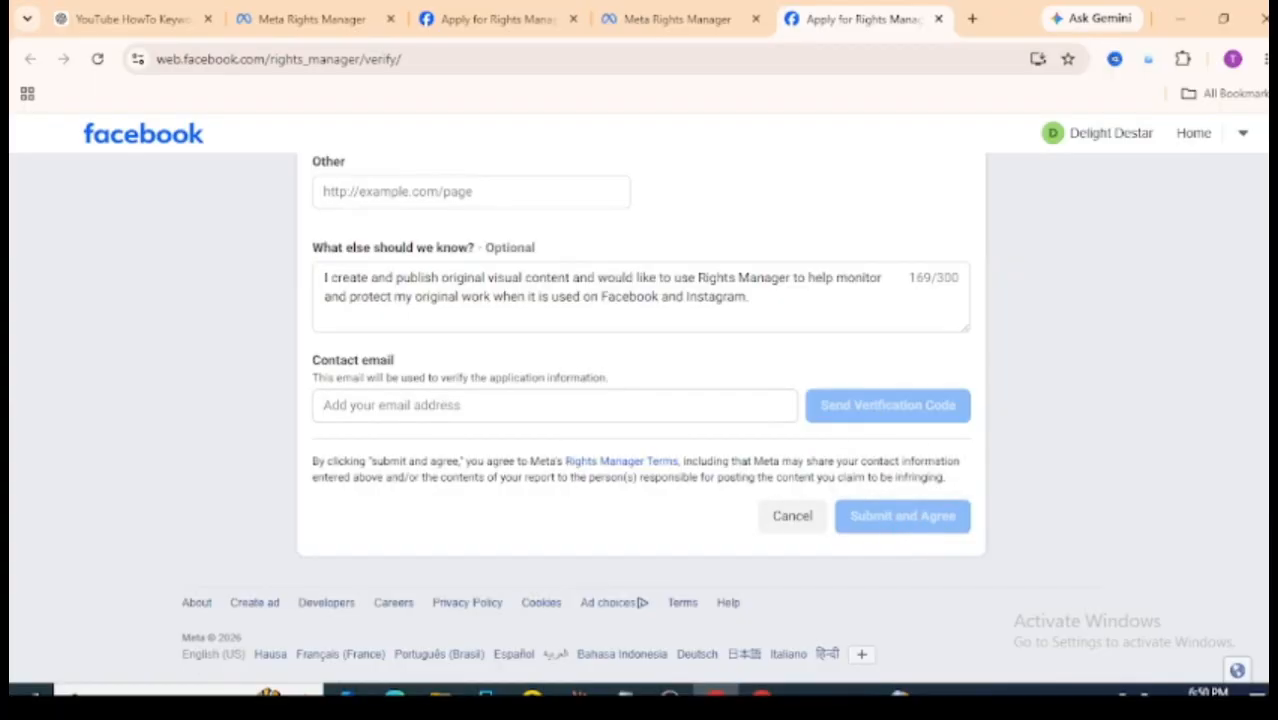
scroll(640, 417, "up", 10)
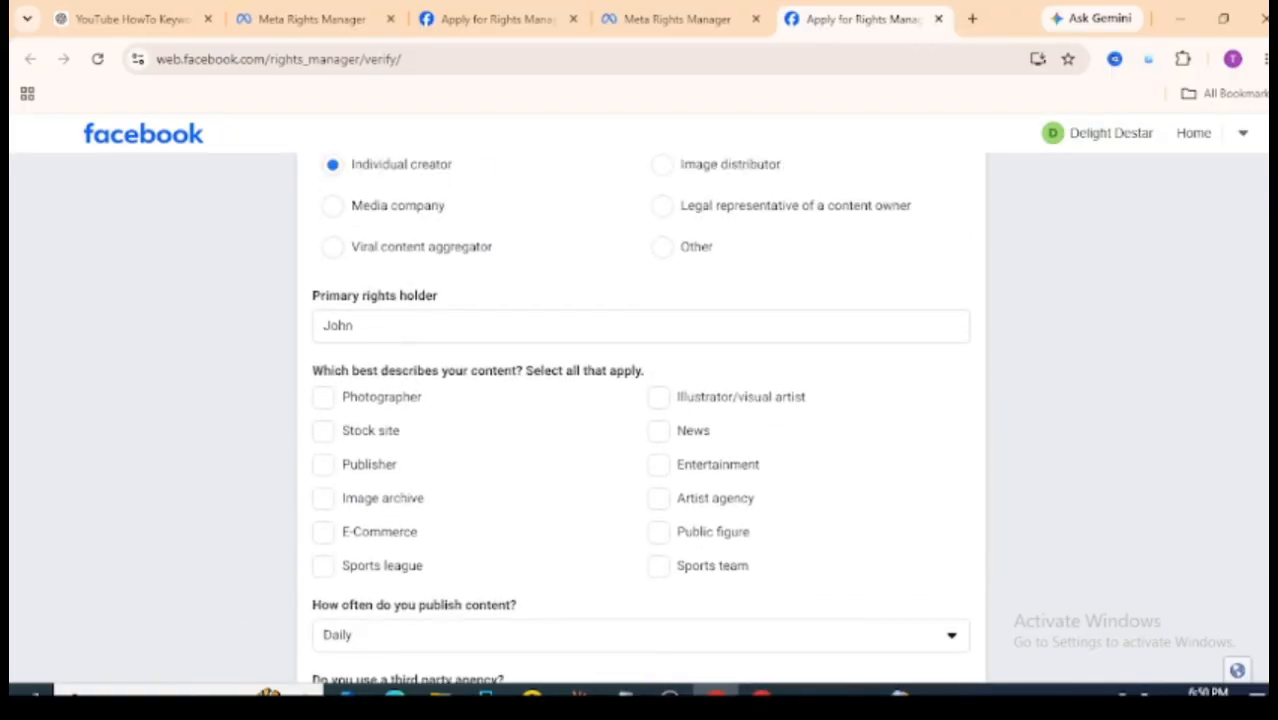
scroll(356, 554, "up", 3)
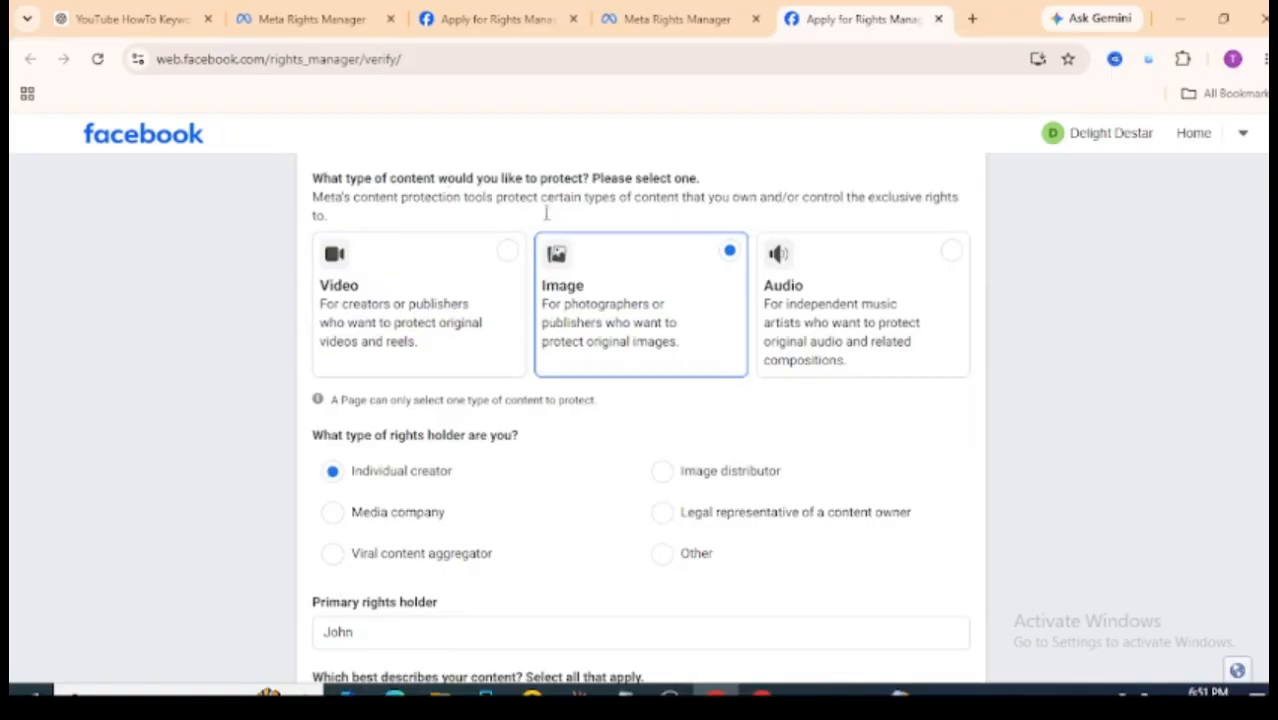
left_click(392, 318)
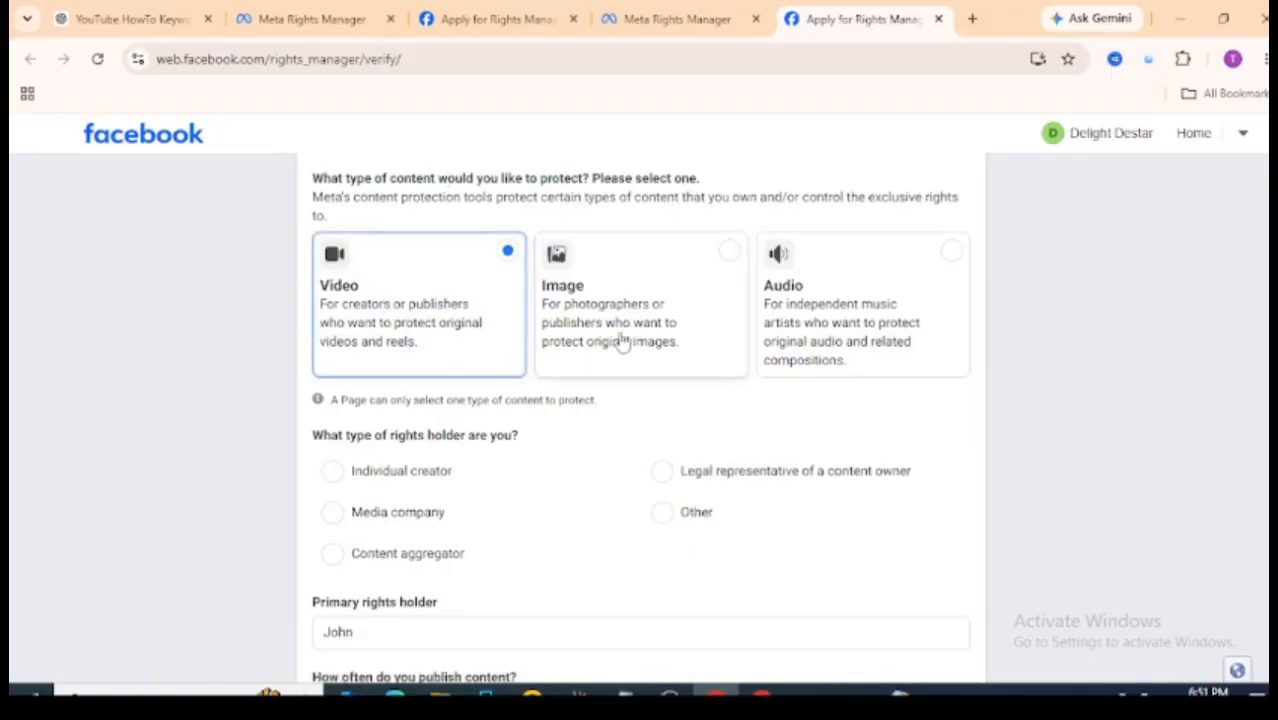
left_click(333, 473)
Review the remaining questions of the video application, from publishing frequency and example links through the contact email.
scroll(315, 247, "down", 5)
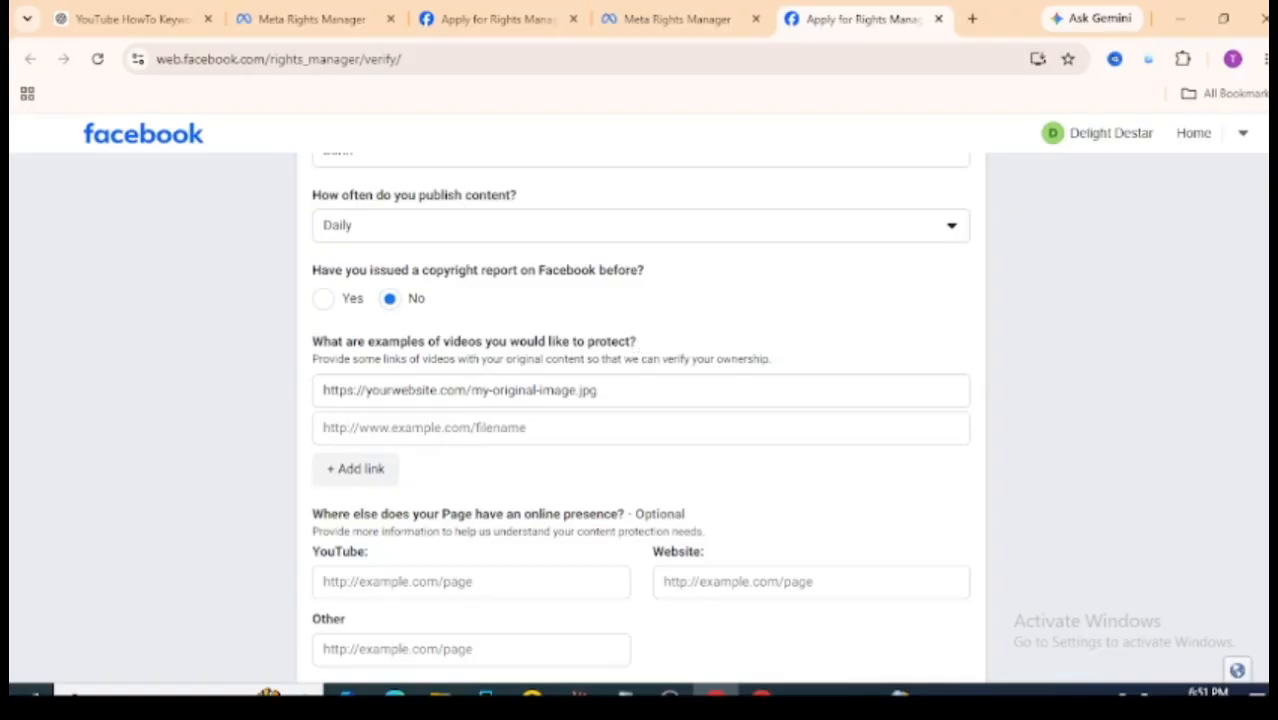
scroll(1250, 580, "down", 5)
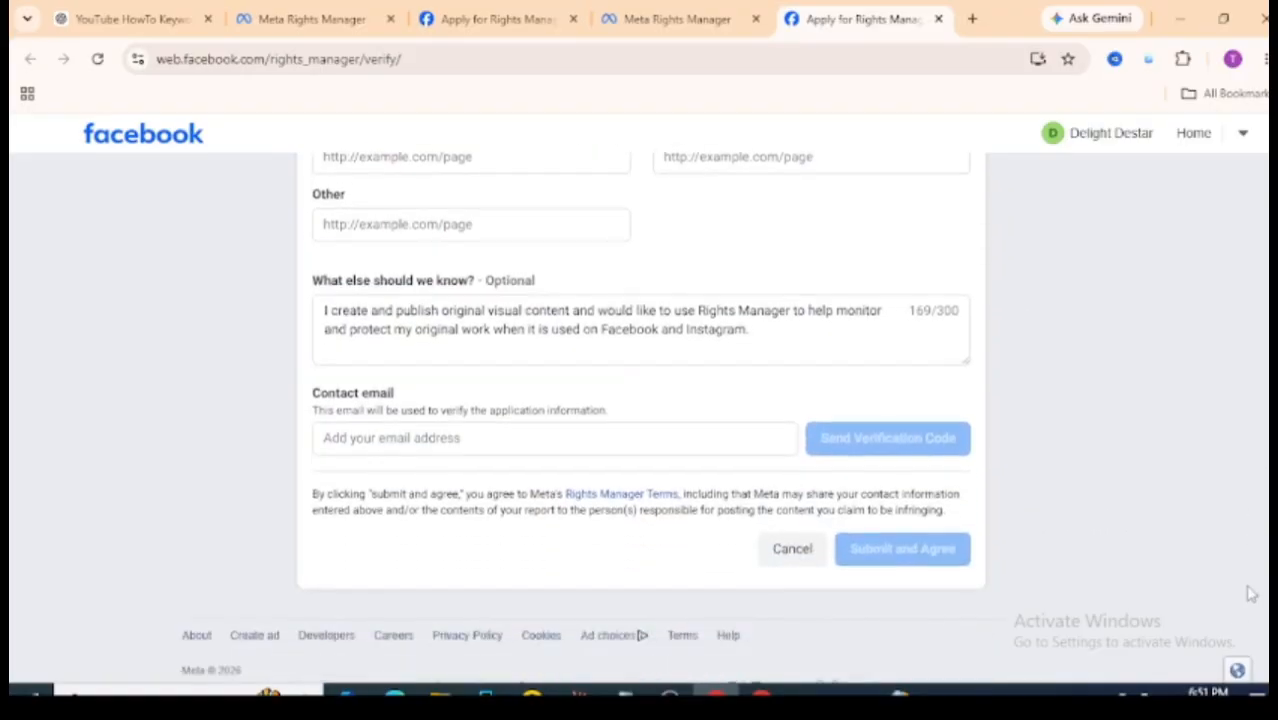
scroll(1250, 600, "down", 1)
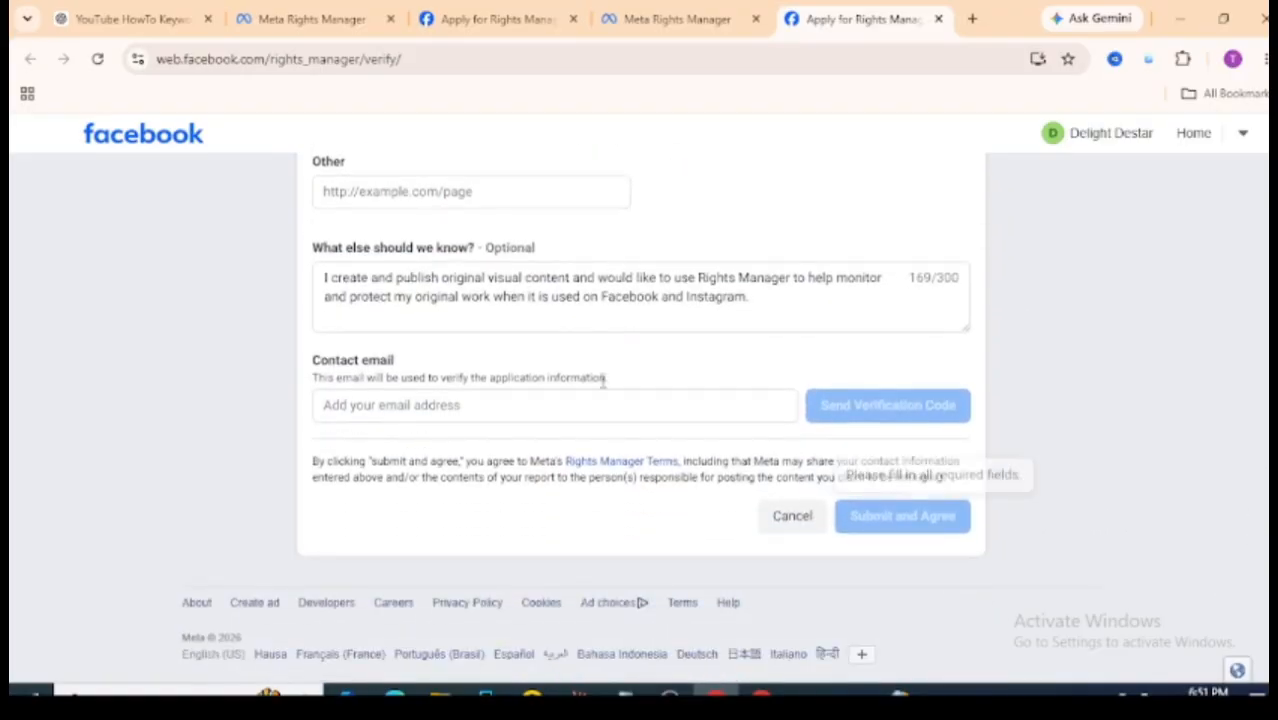
scroll(1190, 556, "up", 7)
scroll(640, 420, "down", 2)
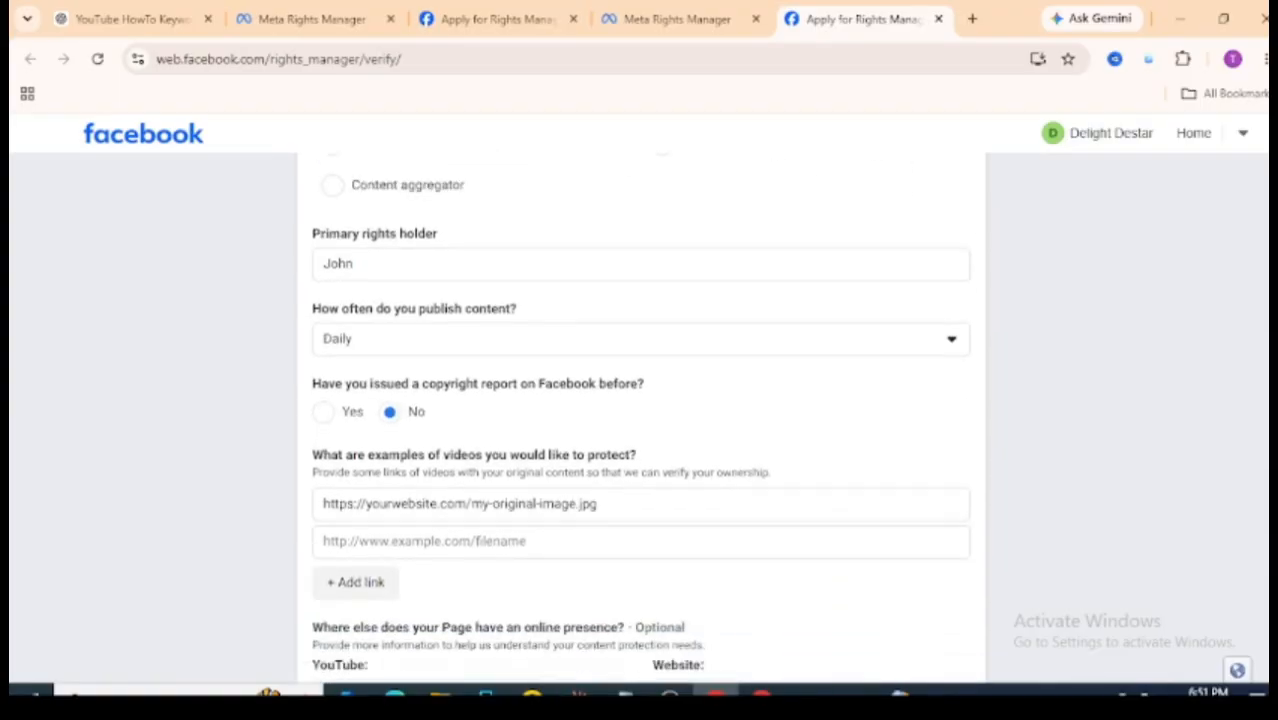
scroll(640, 420, "up", 3)
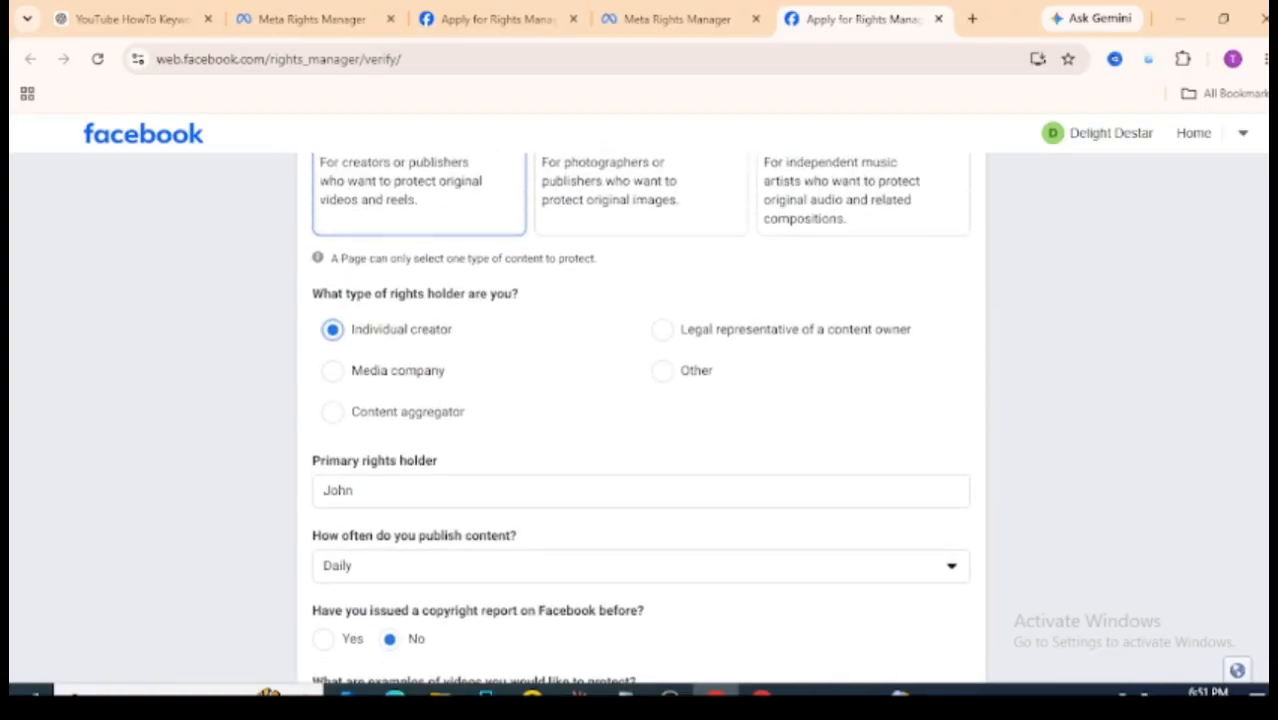
scroll(1258, 503, "down", 4)
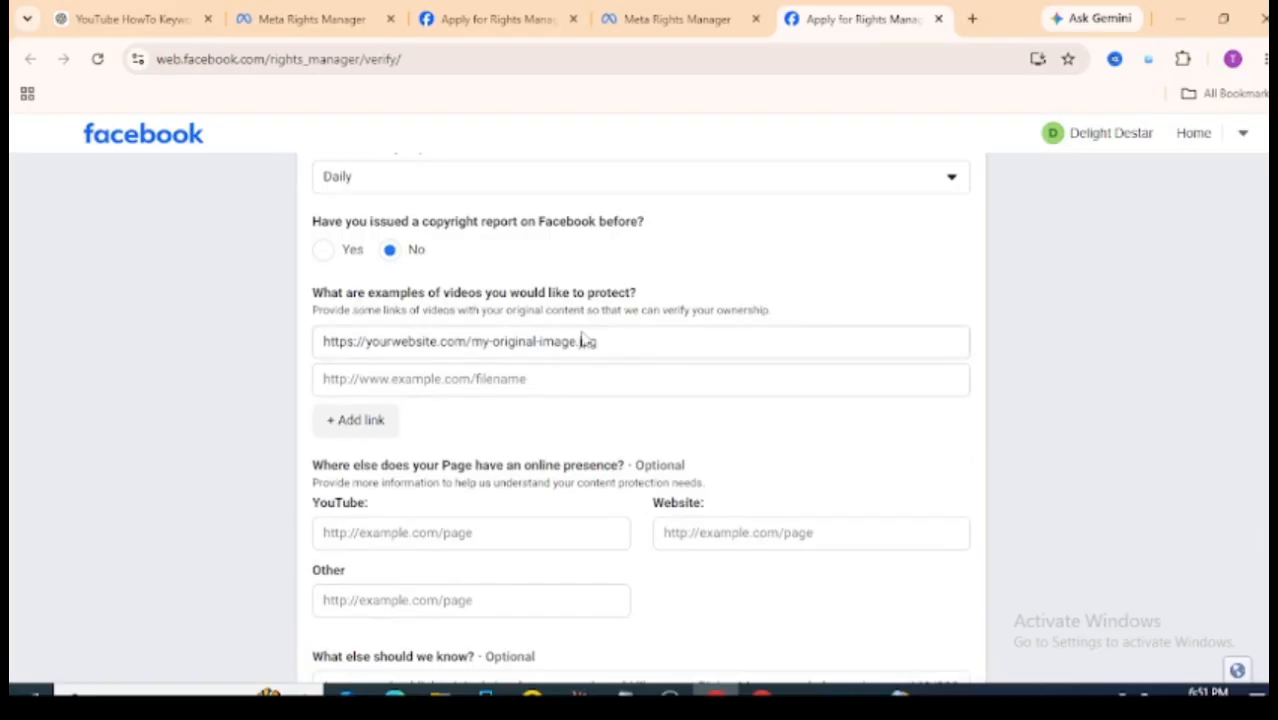
Clear the image link from the first field for examples of videos to protect.
left_click(628, 341)
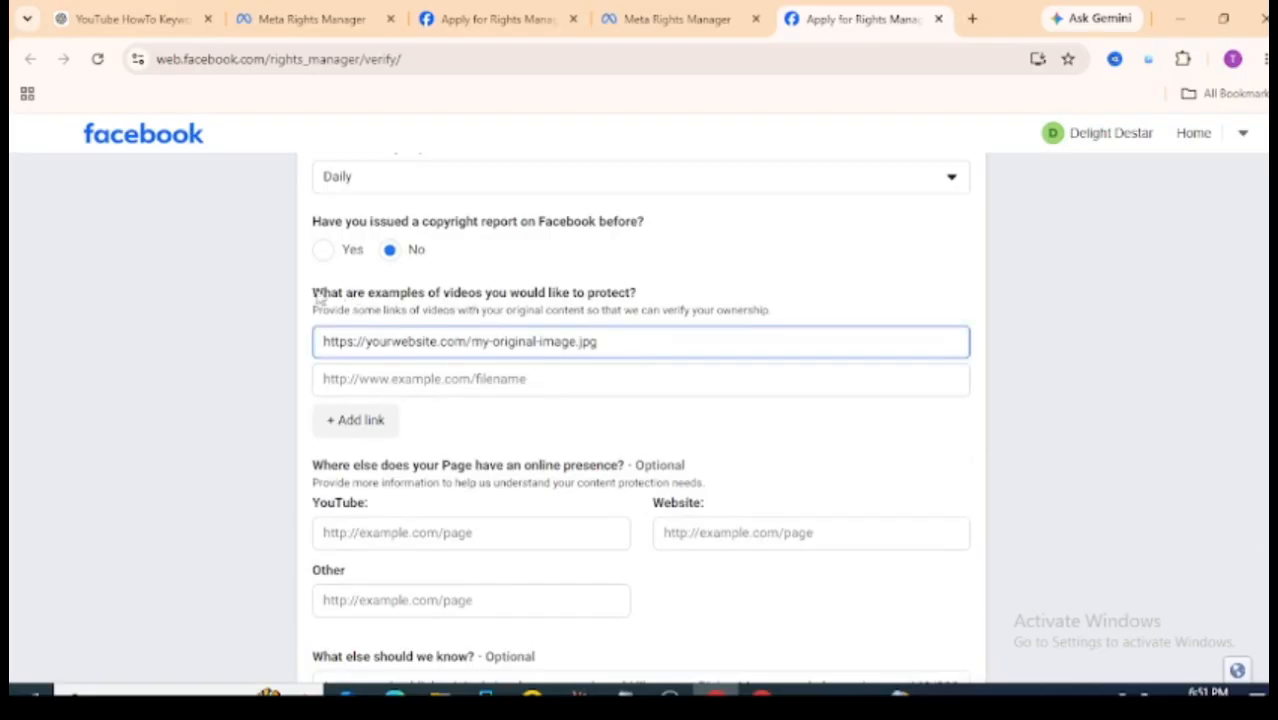
left_click_drag(308, 312, 444, 296)
left_click(616, 341)
key("ctrl+a")
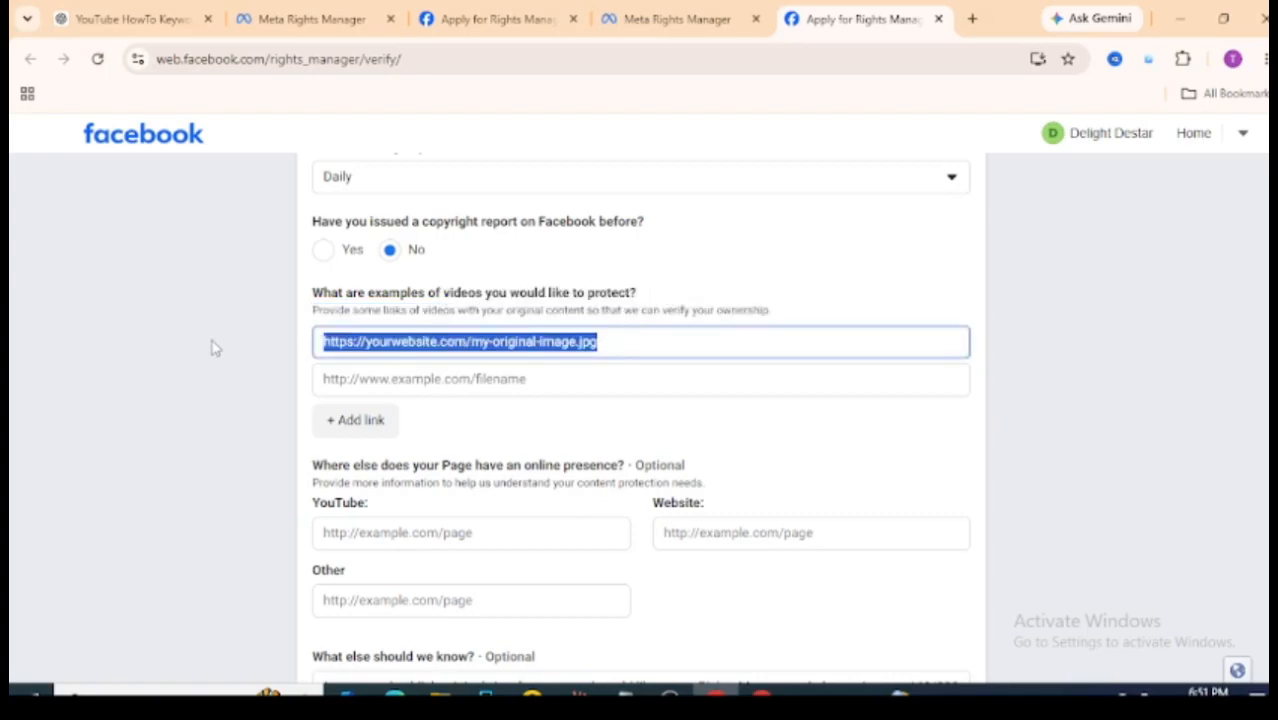
key("BackSpace")
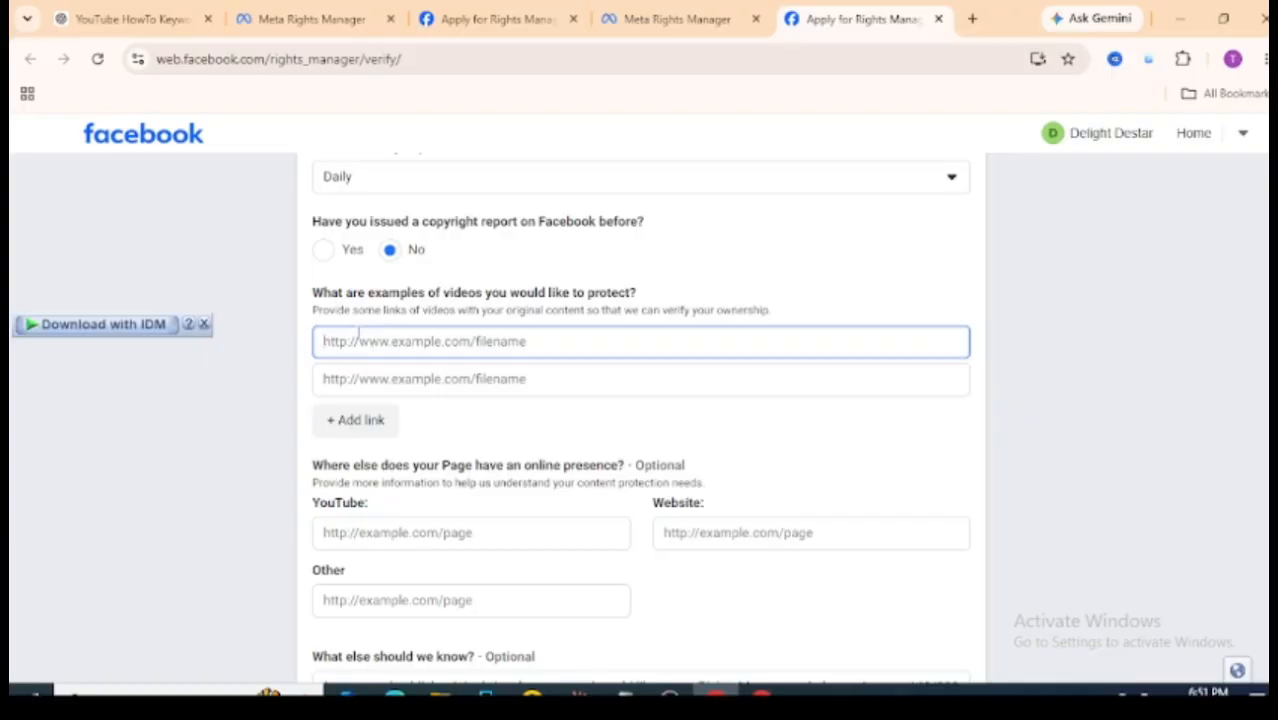
left_click_drag(312, 292, 657, 298)
left_click(595, 310)
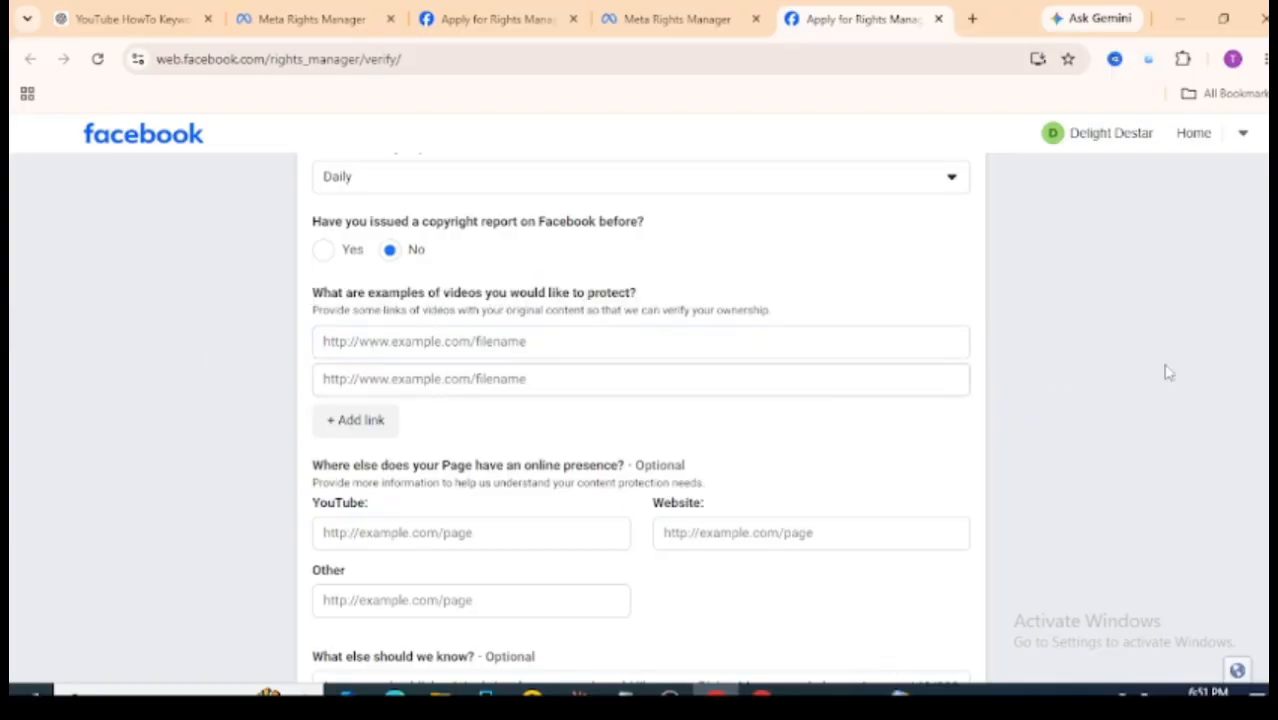
Switch the content type to Image and back to Video to compare their rights holder options.
scroll(868, 354, "up", 4)
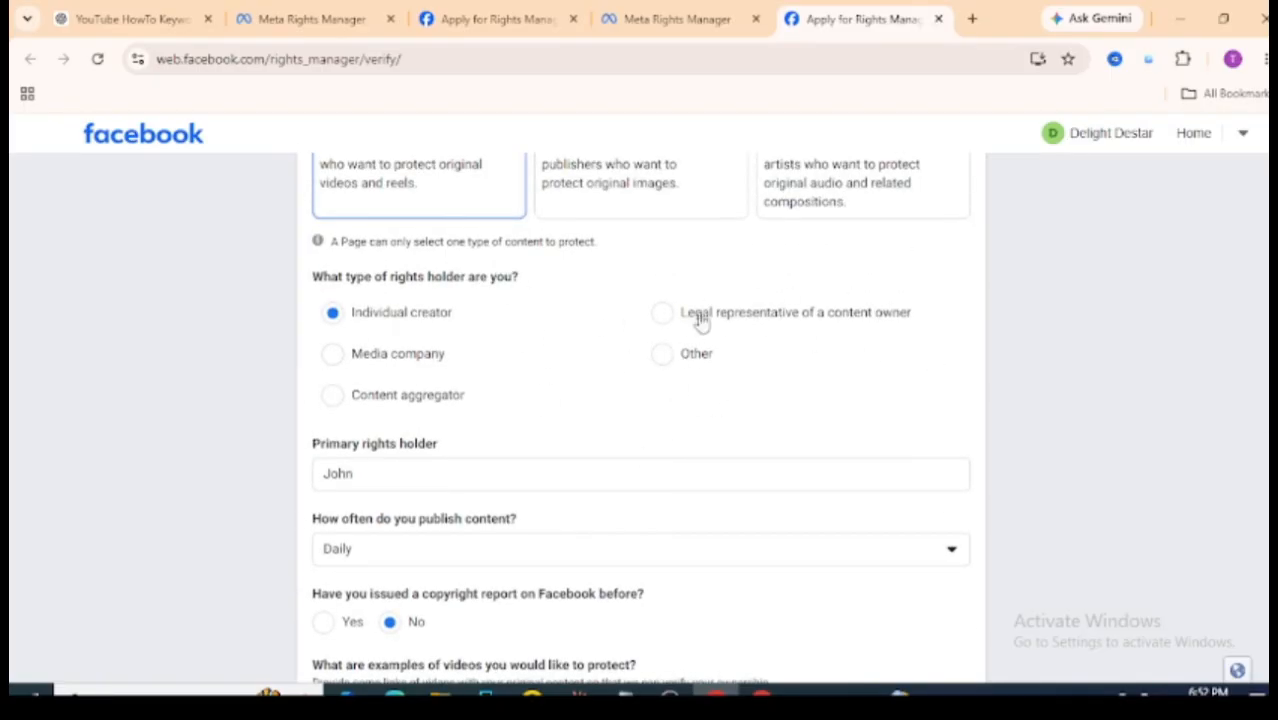
left_click(642, 196)
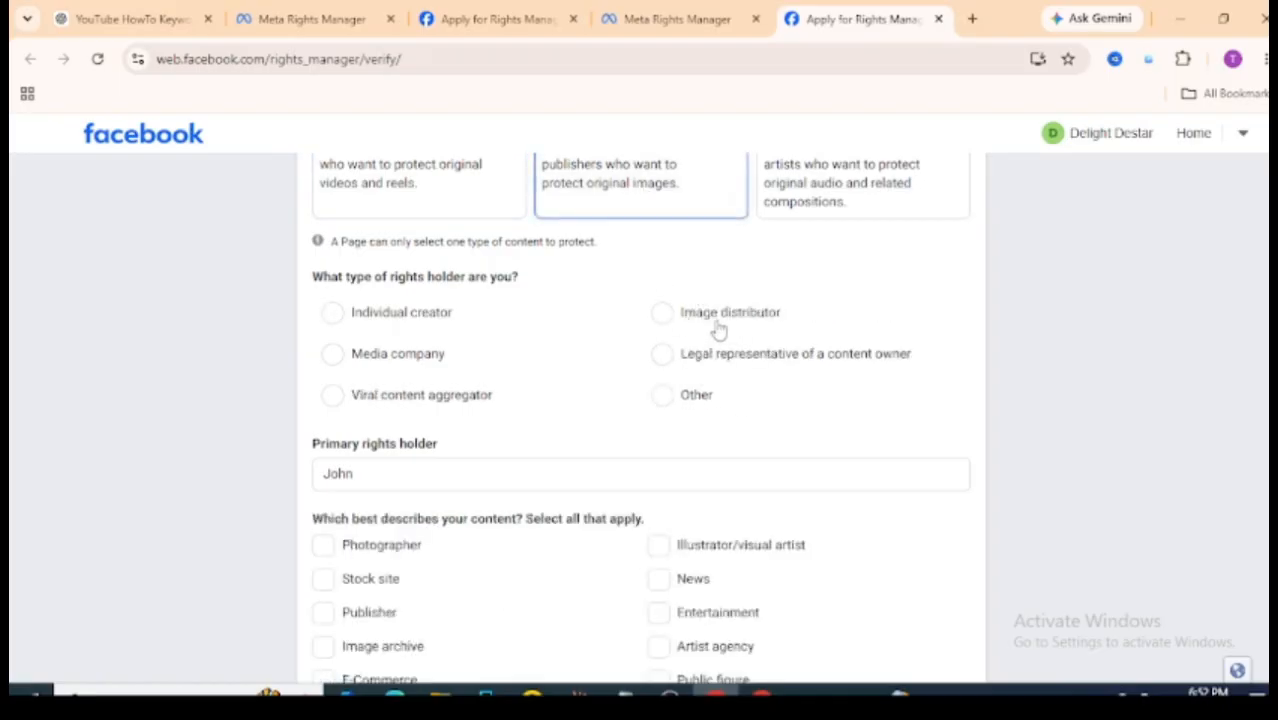
left_click(426, 204)
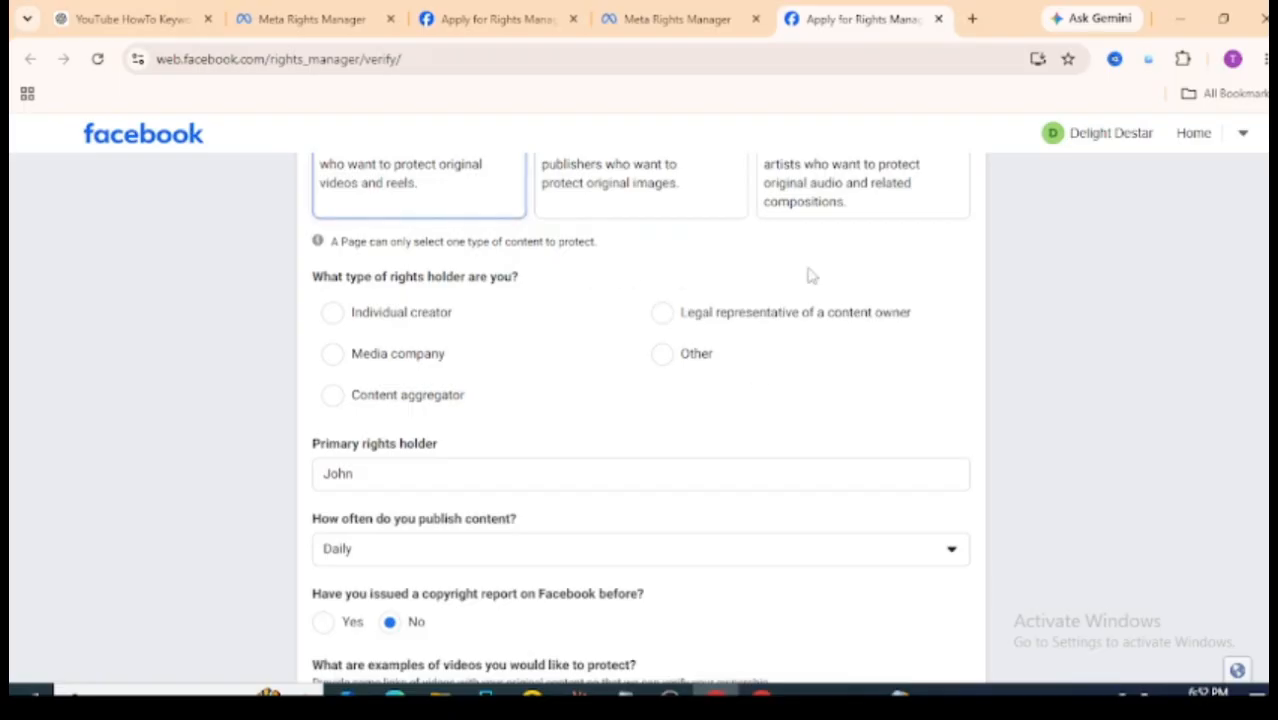
scroll(1262, 466, "up", 2)
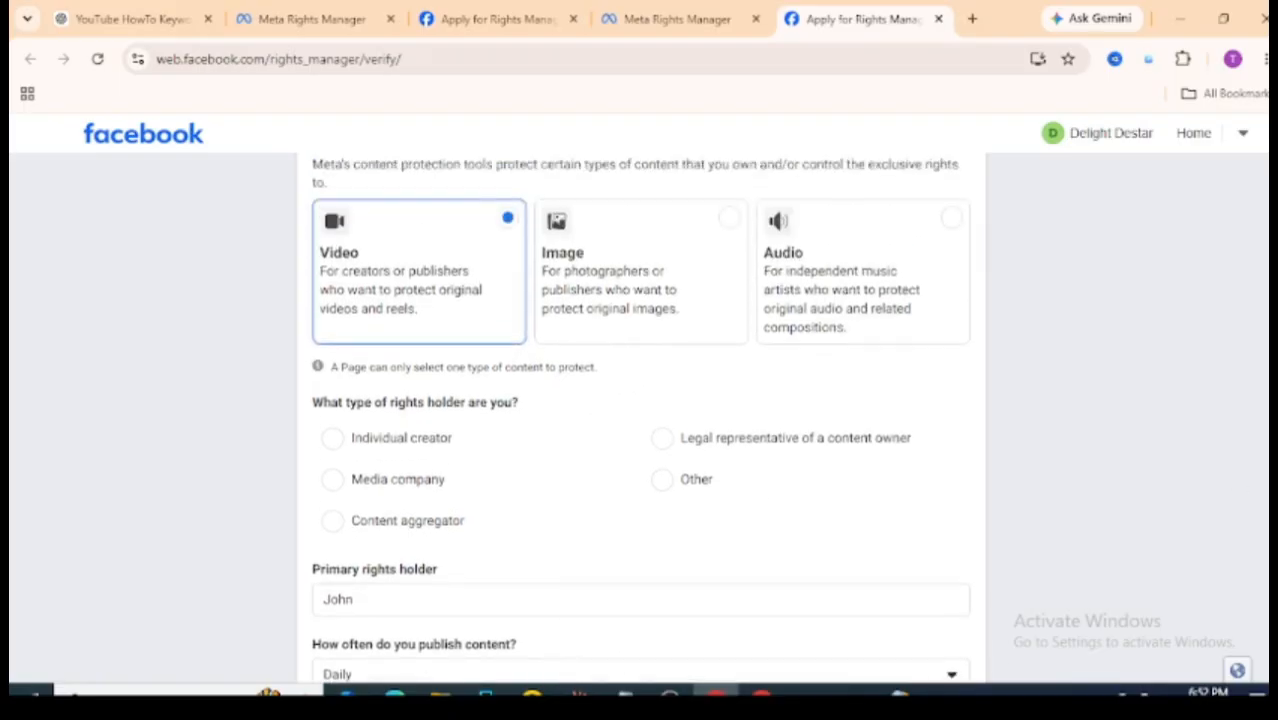
Set the content type to Audio and review its questions about rights holder, content description, third party agency, distributor and label.
left_click(826, 294)
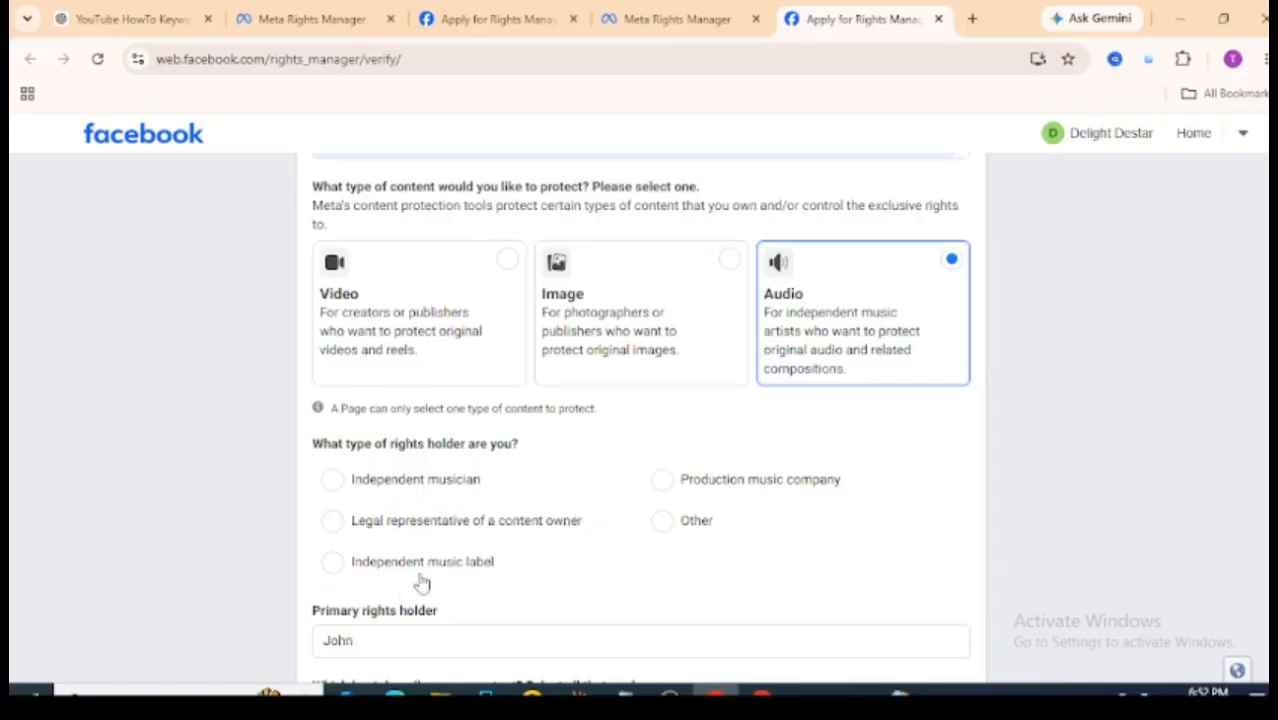
scroll(640, 420, "down", 2)
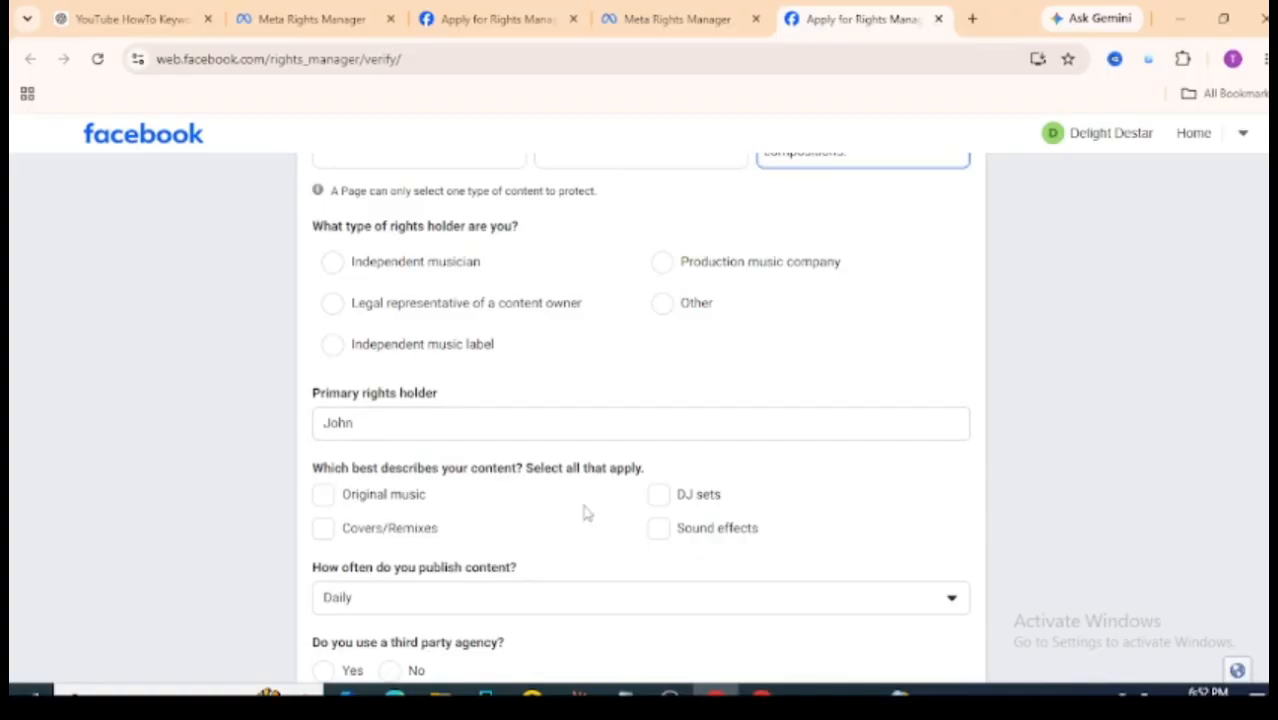
left_click_drag(314, 470, 624, 472)
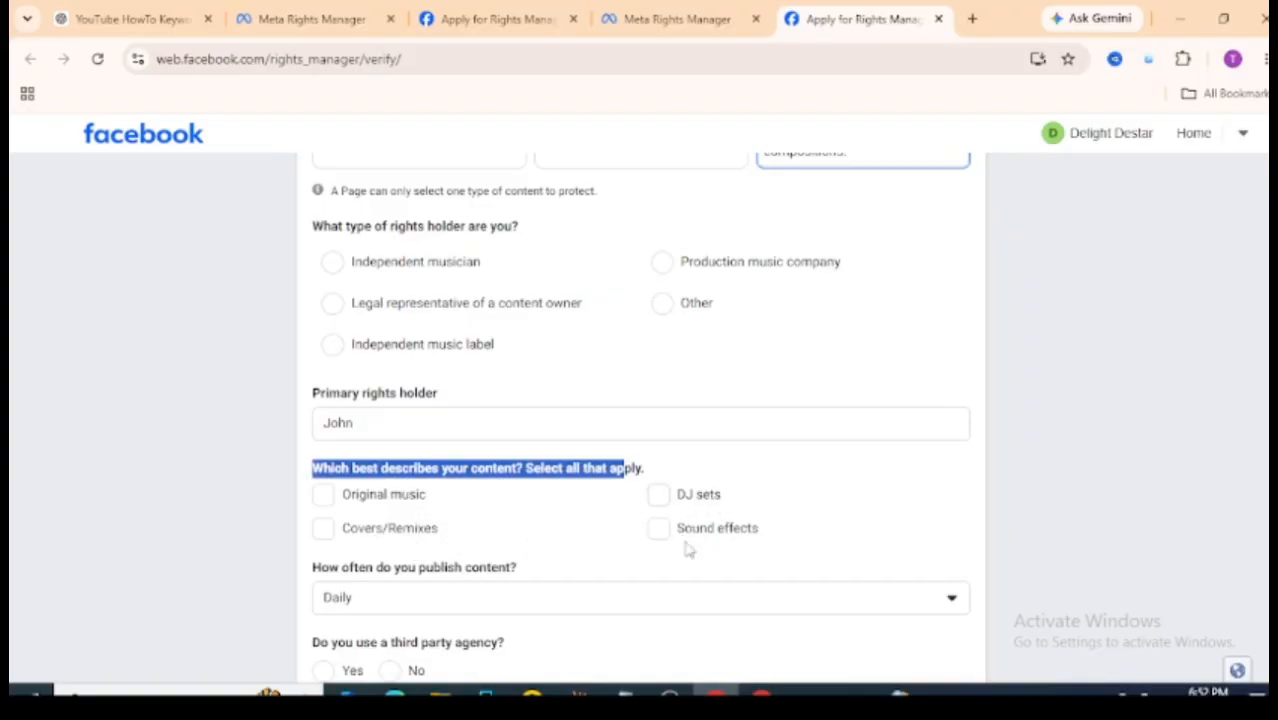
scroll(1207, 378, "down", 2)
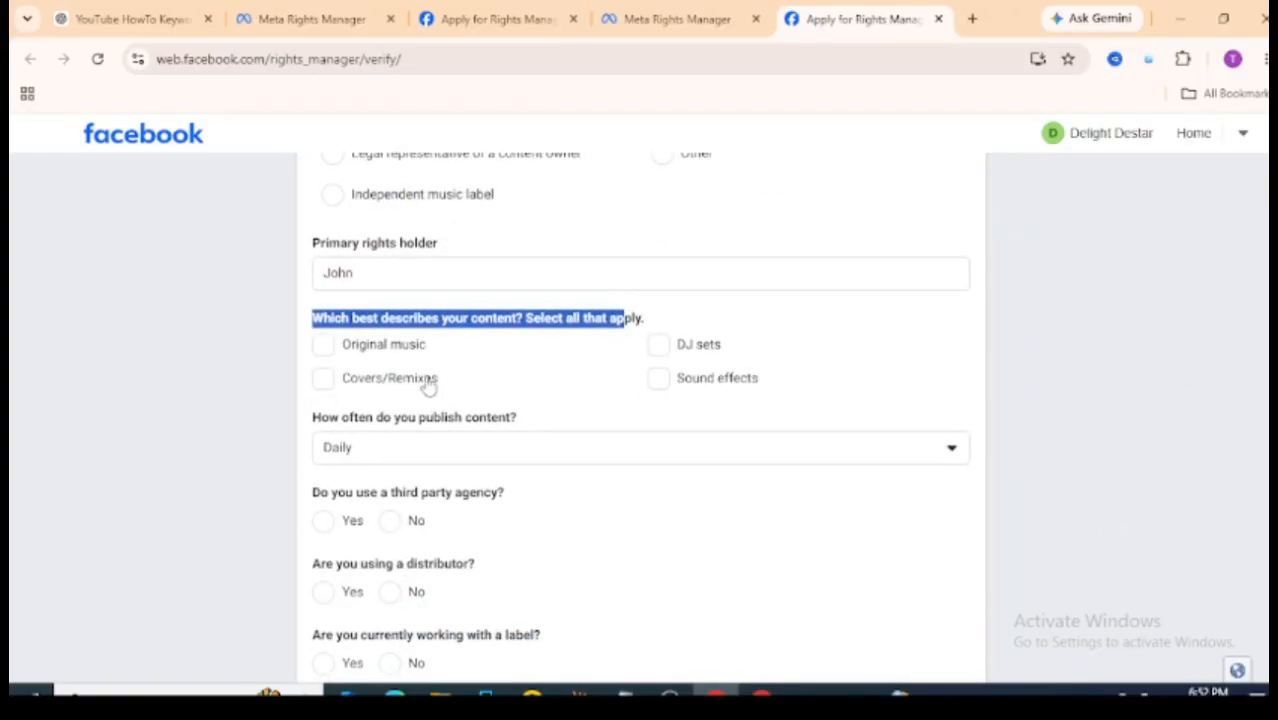
scroll(1173, 406, "down", 4)
scroll(640, 416, "down", 6)
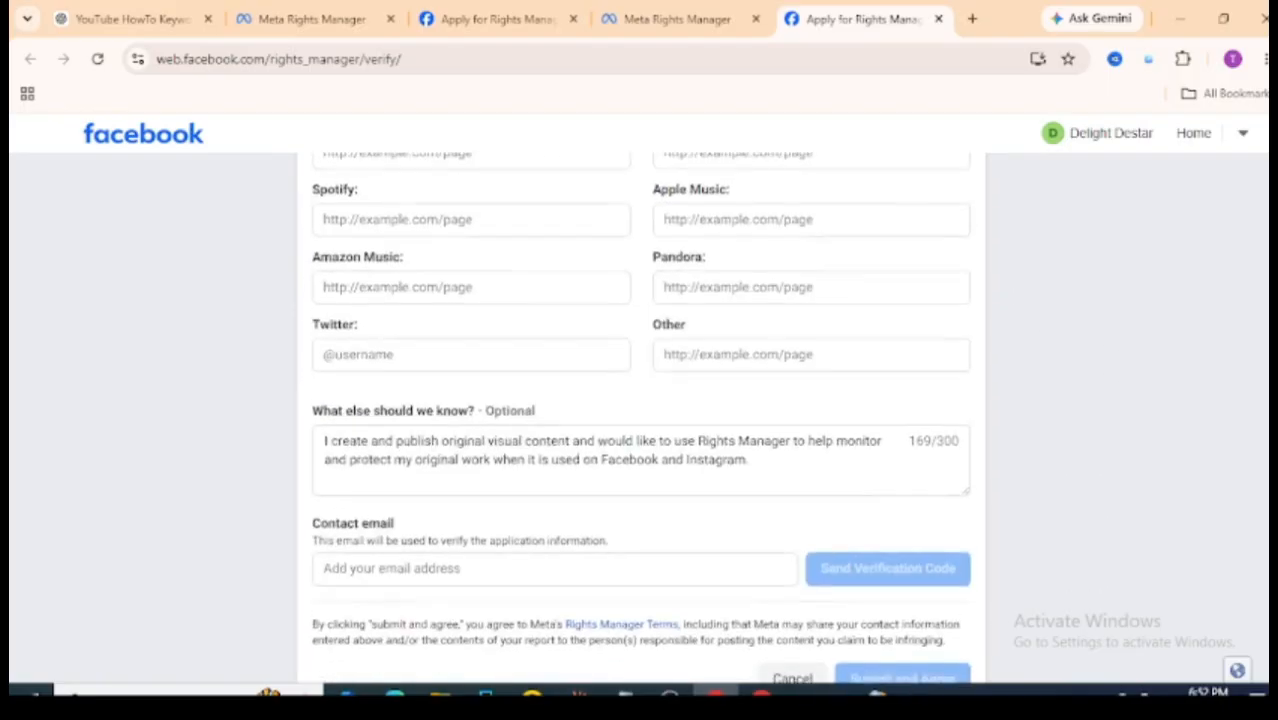
Examine the optional online presence fields for audio, including YouTube, Website, Spotify, Apple Music, Amazon Music and Pandora, and return to the application's introduction.
scroll(640, 416, "up", 2)
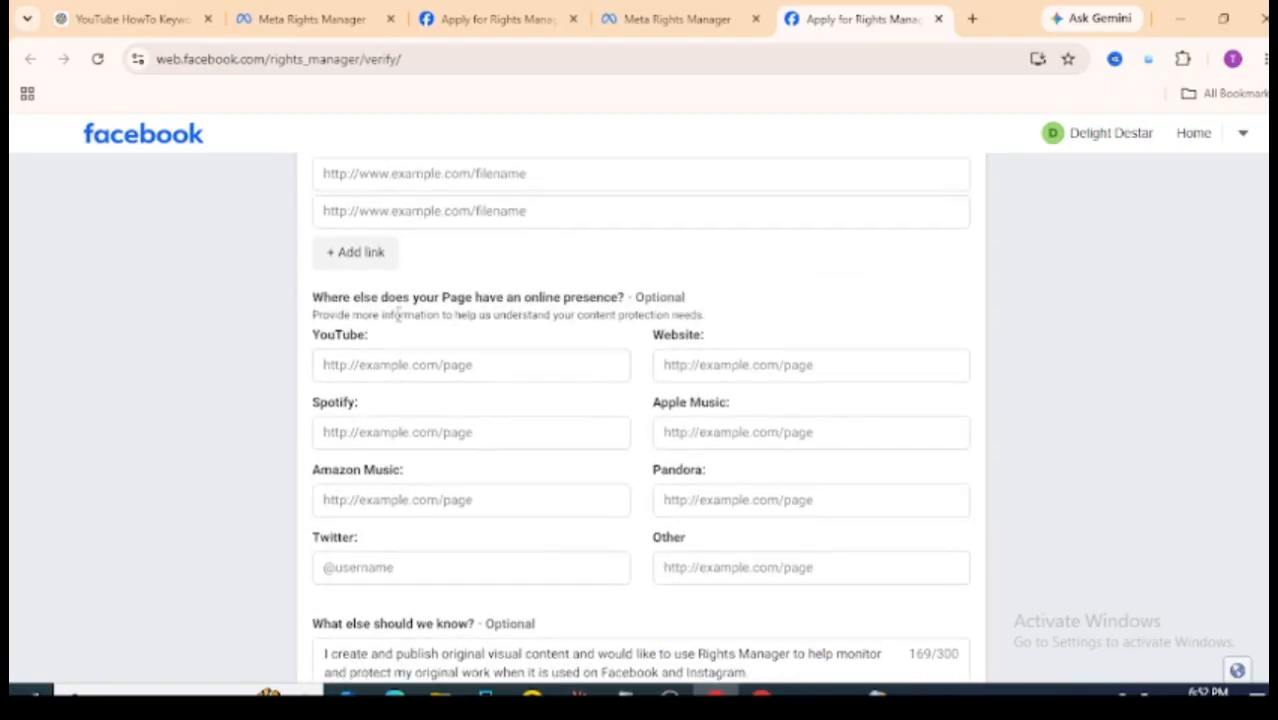
scroll(805, 373, "up", 1)
scroll(805, 373, "down", 1)
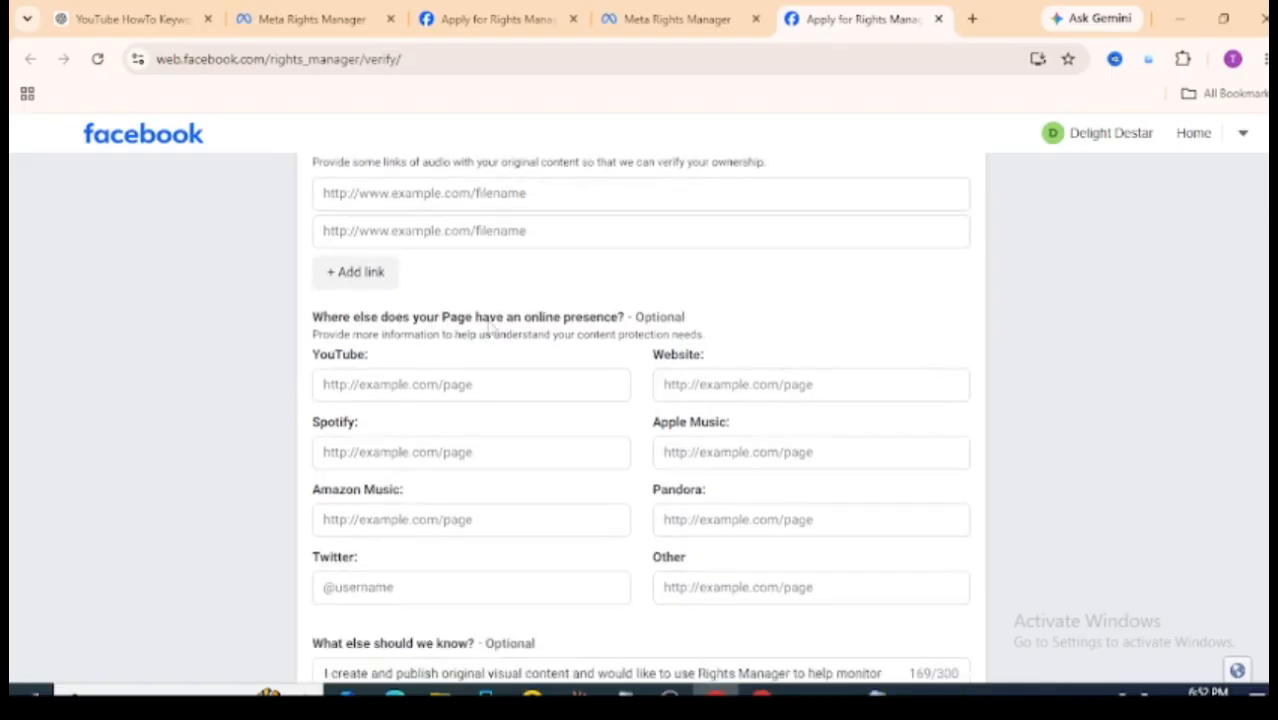
left_click(395, 384)
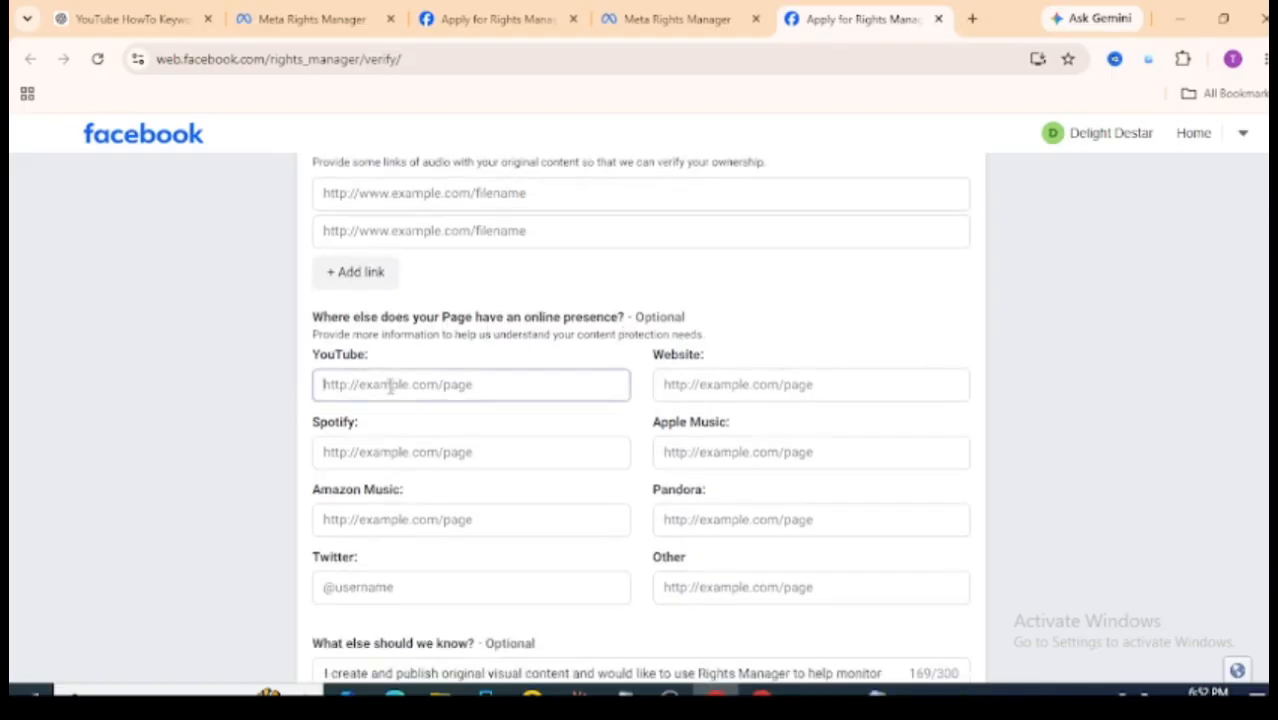
left_click(753, 381)
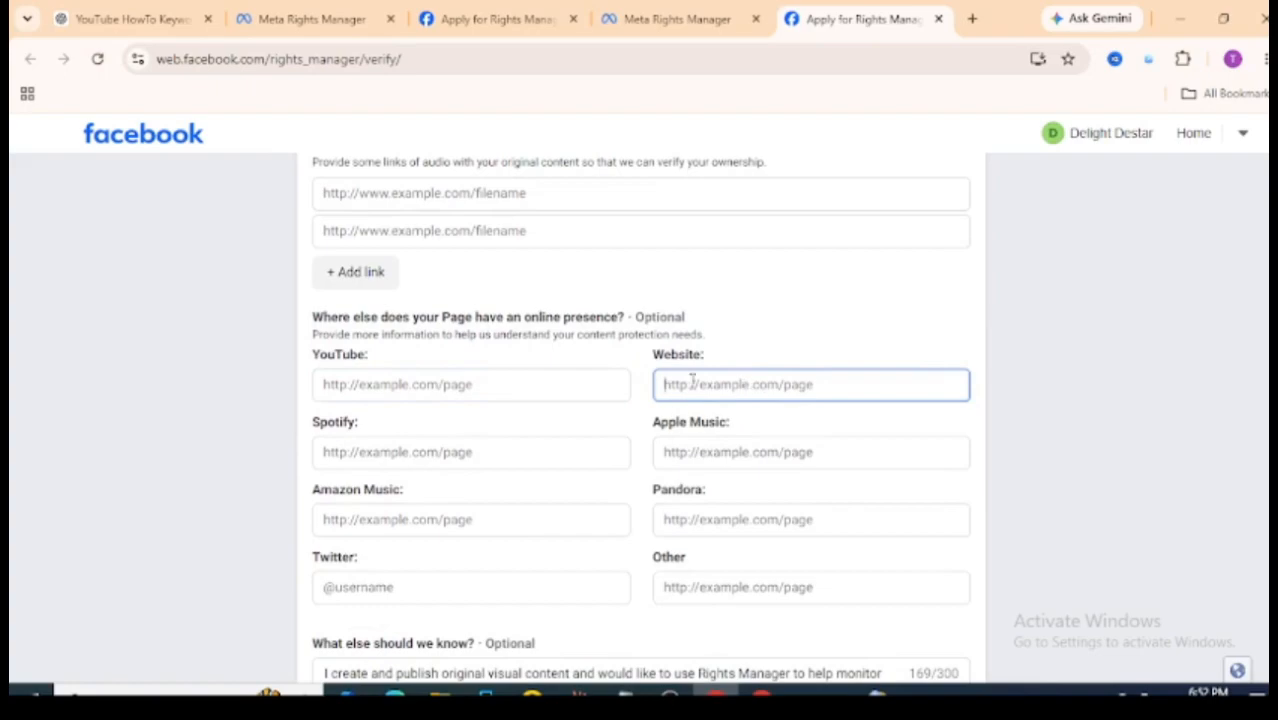
left_click(346, 454)
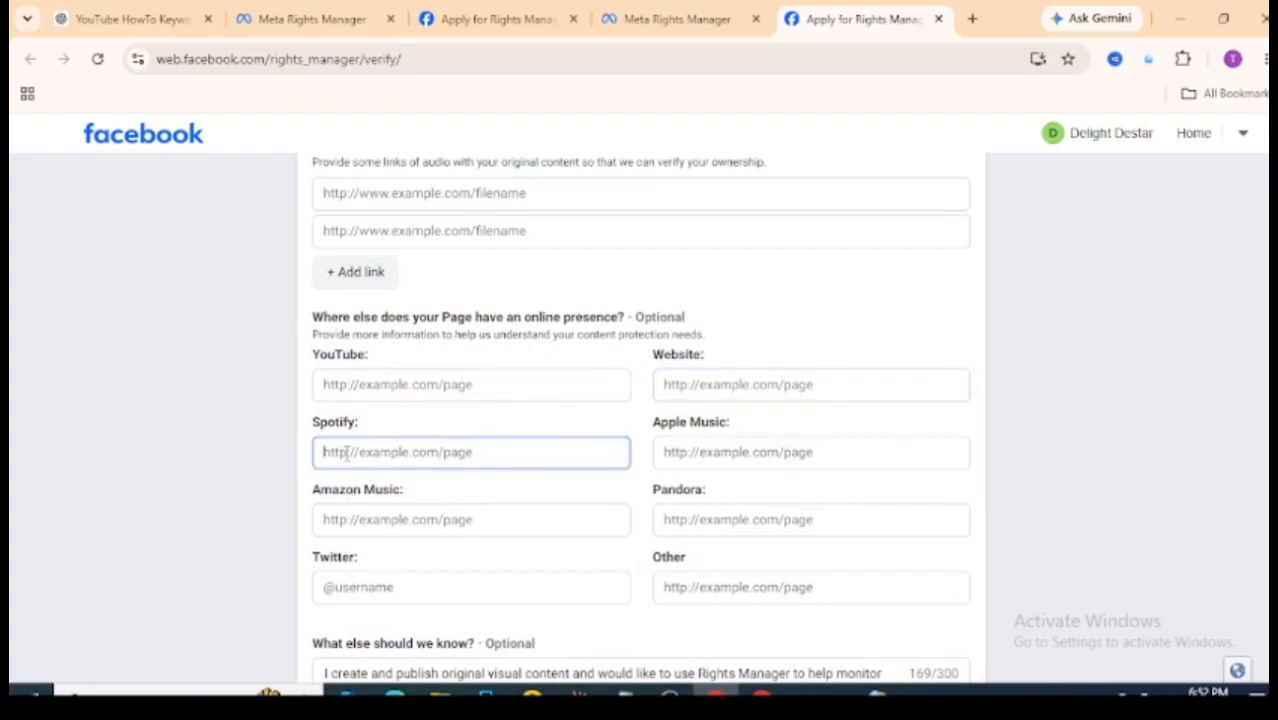
left_click(688, 448)
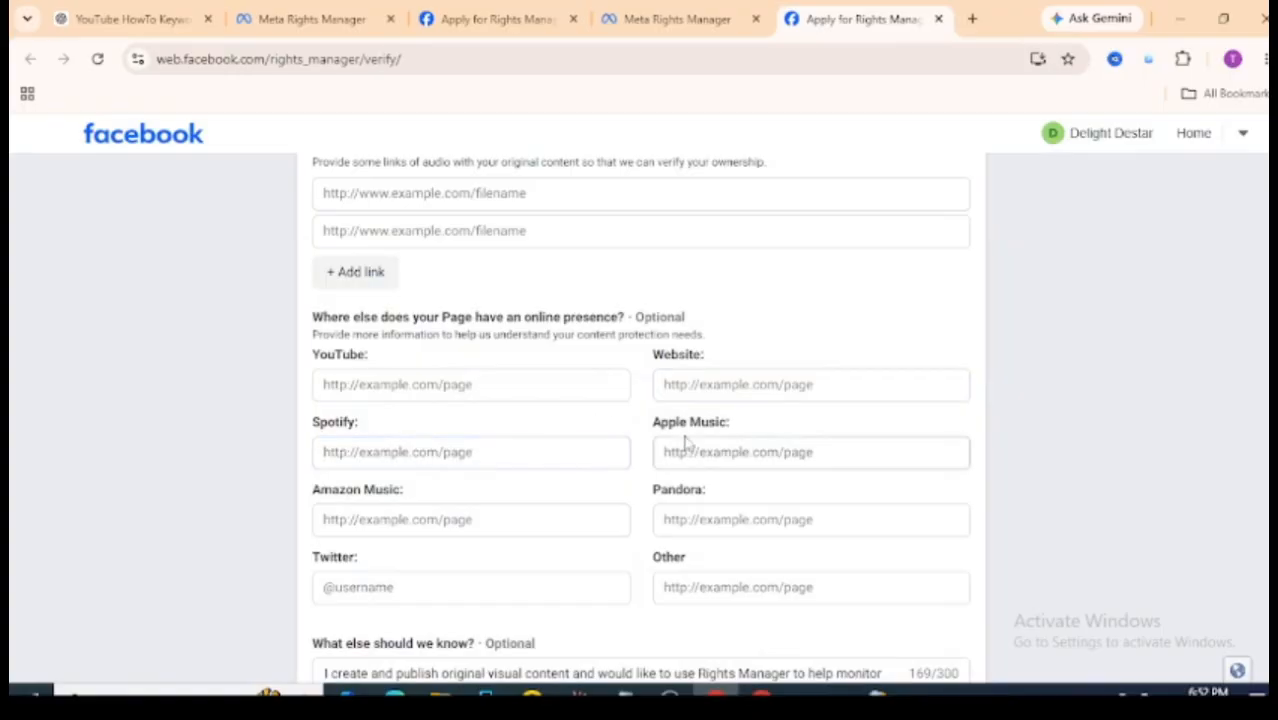
left_click(405, 524)
left_click(697, 520)
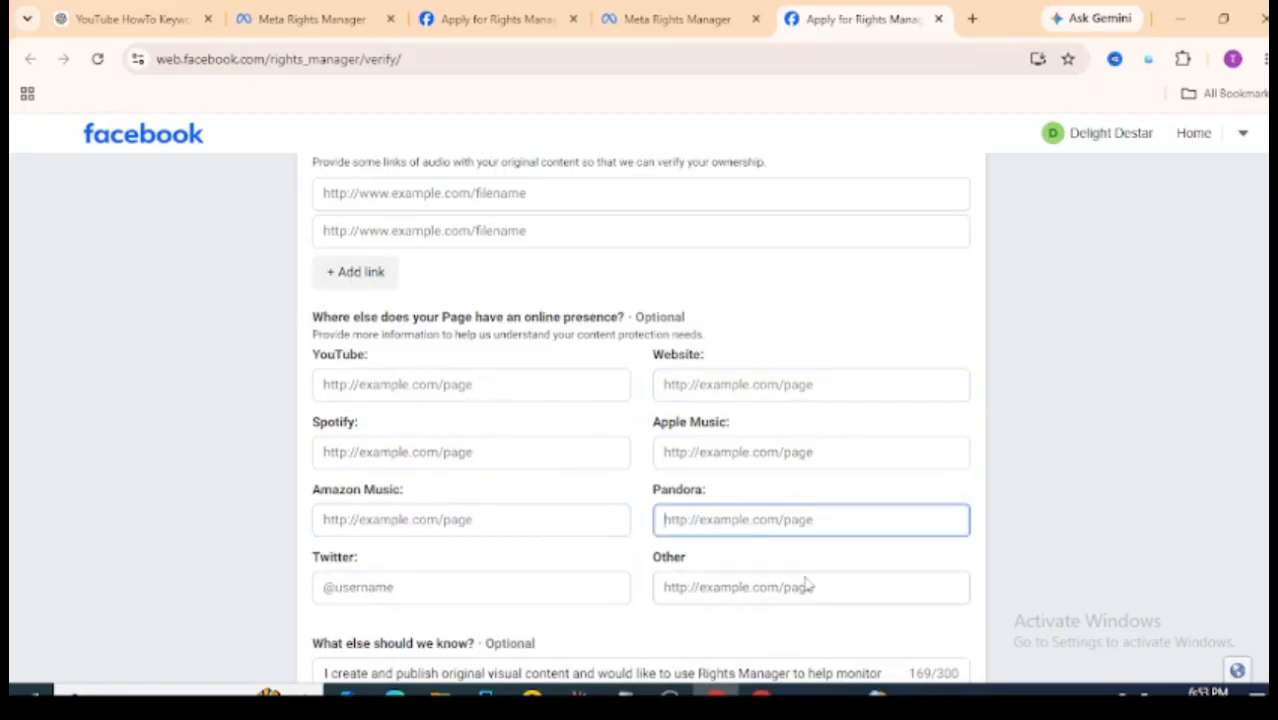
scroll(995, 429, "up", 10)
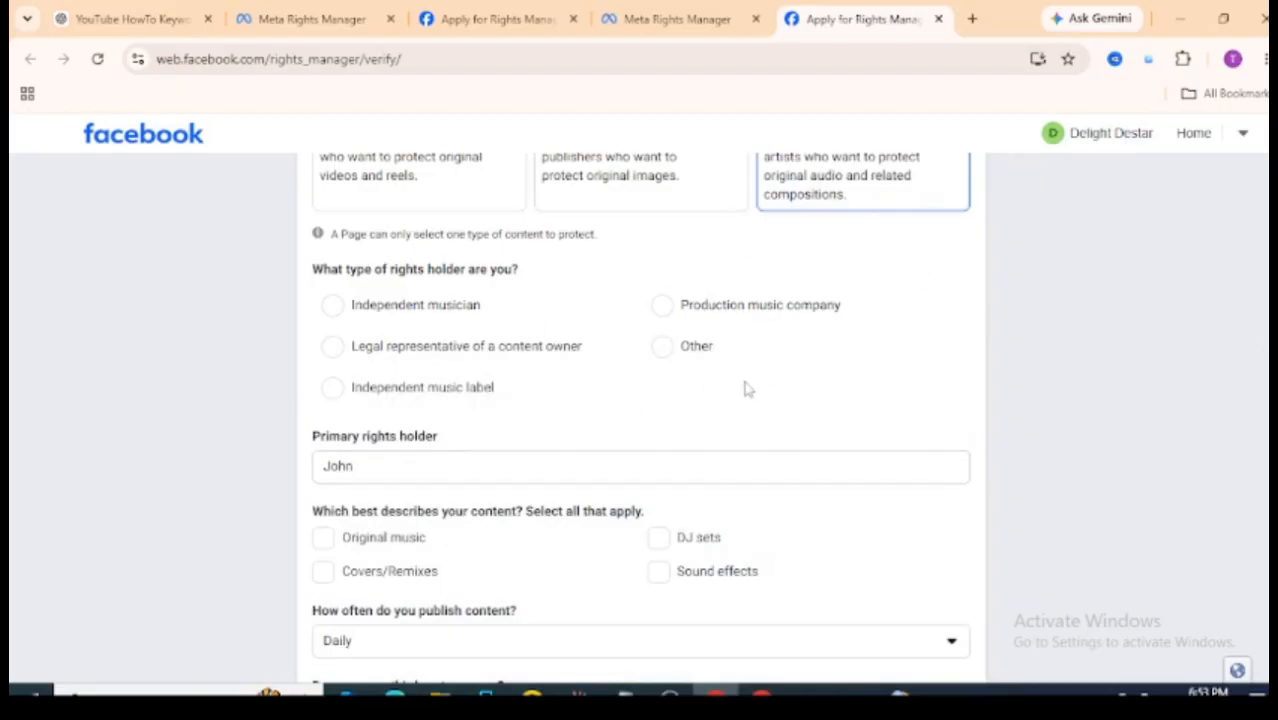
scroll(1217, 244, "up", 15)
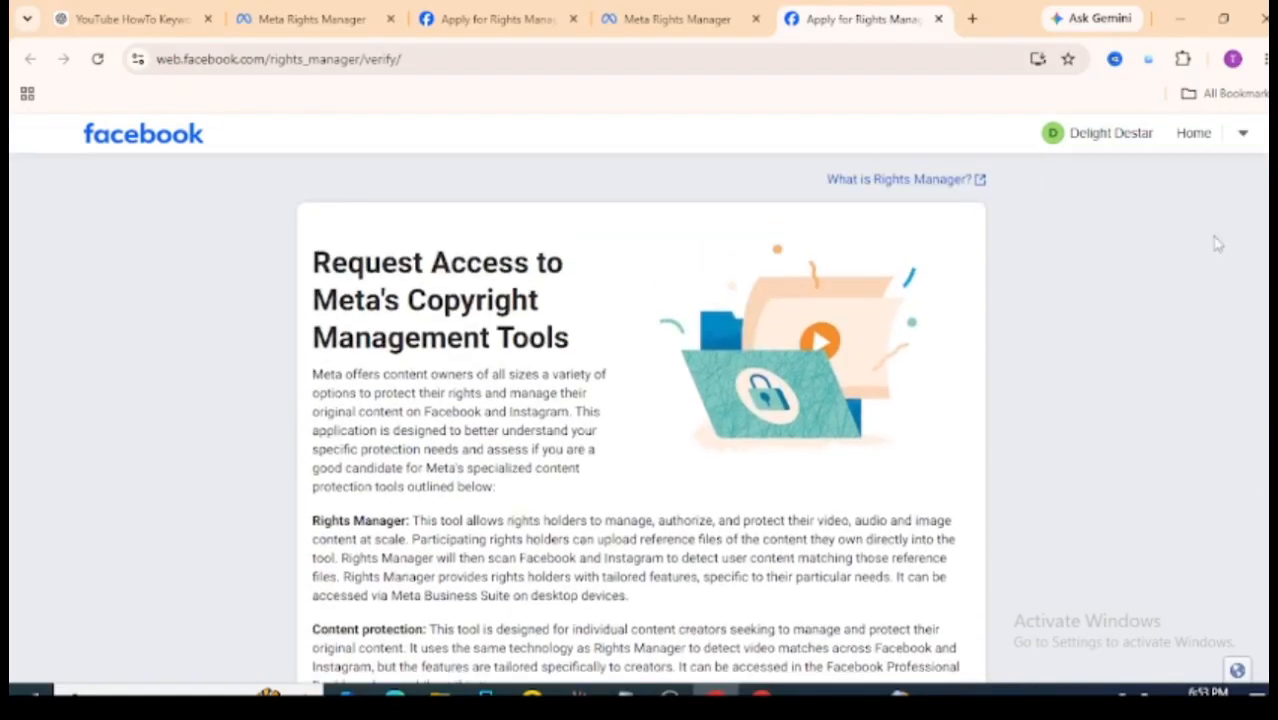